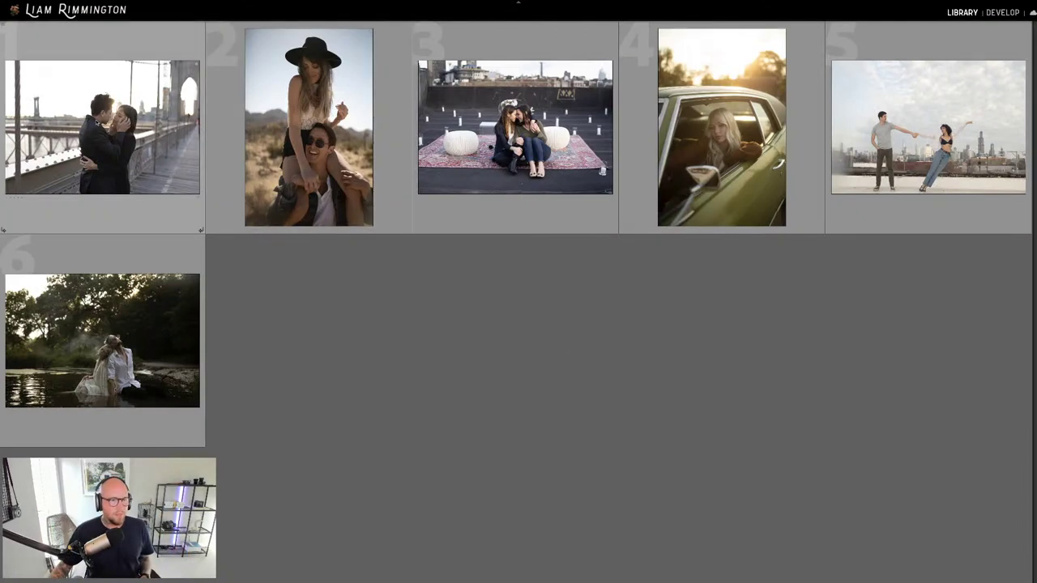
# View the unedited bridge couple photo and the desert couple photo enlarged, and return to the thumbnail grid.
pyautogui.click(144, 129)
pyautogui.press('d')
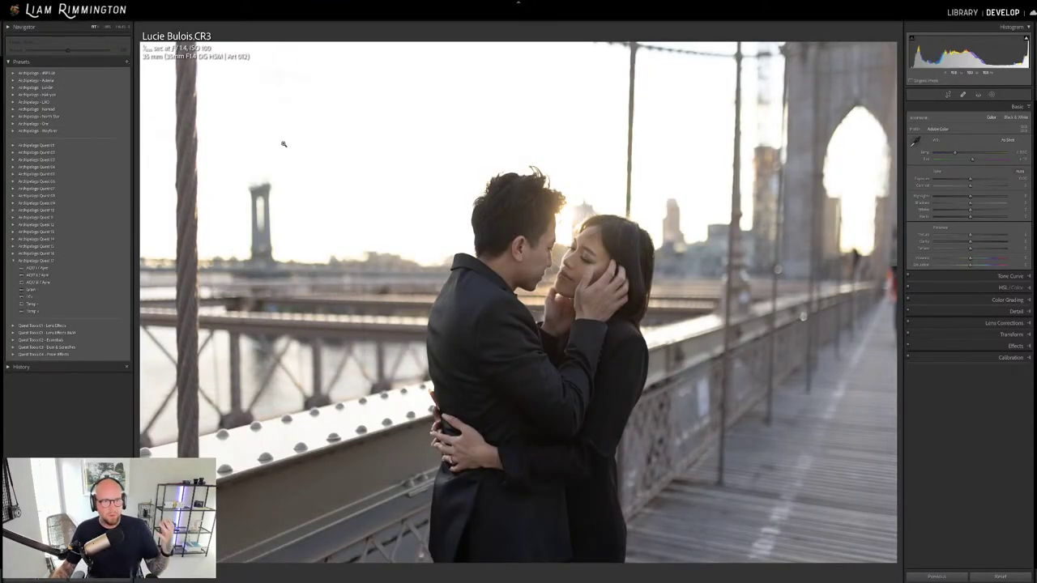
pyautogui.press('Right')
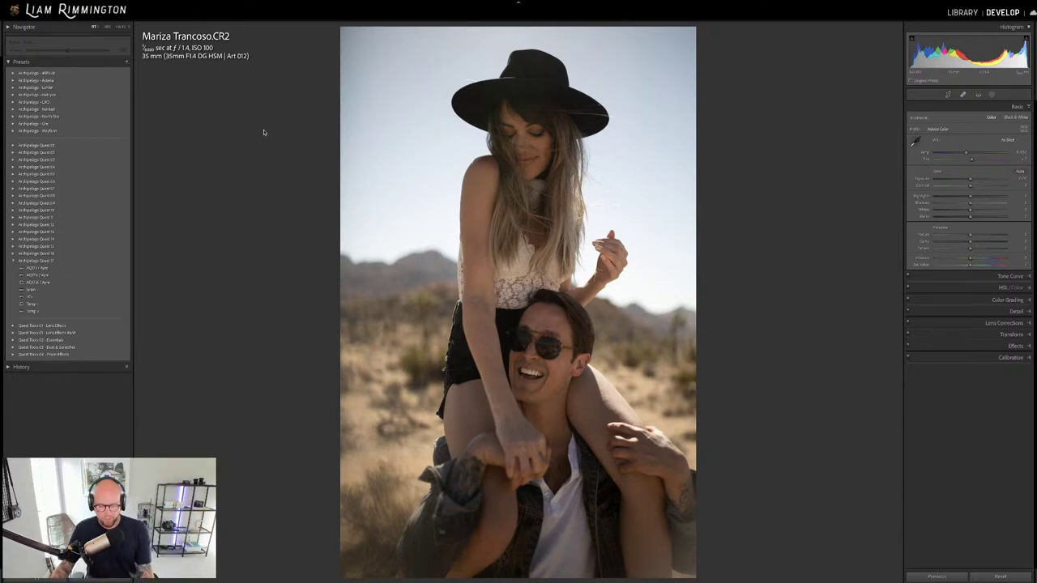
pyautogui.press('g')
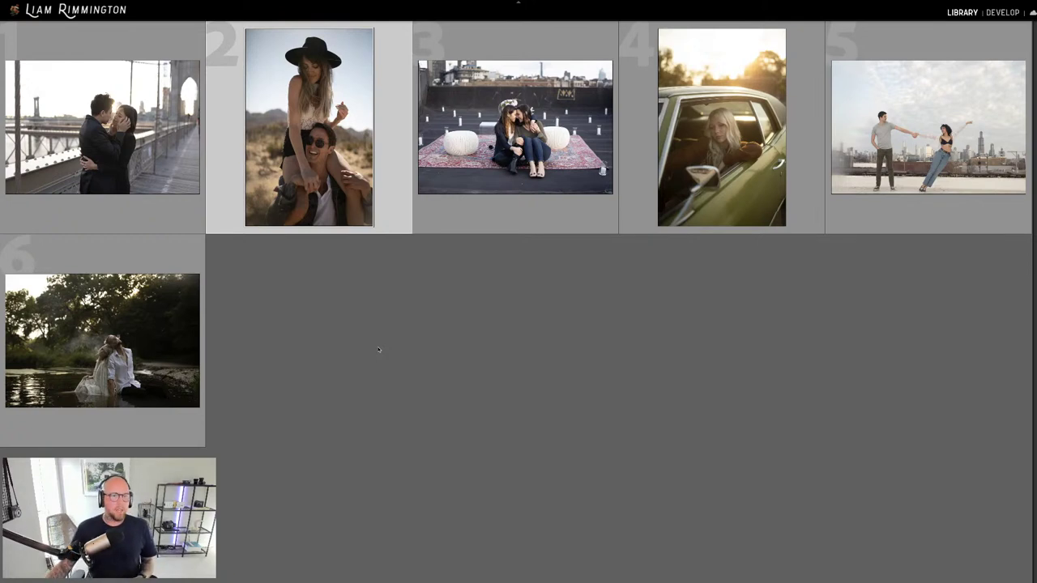
# Open the bridge couple photo for developing, raise its exposure slightly and warm the colour temperature a little.
pyautogui.click(118, 144)
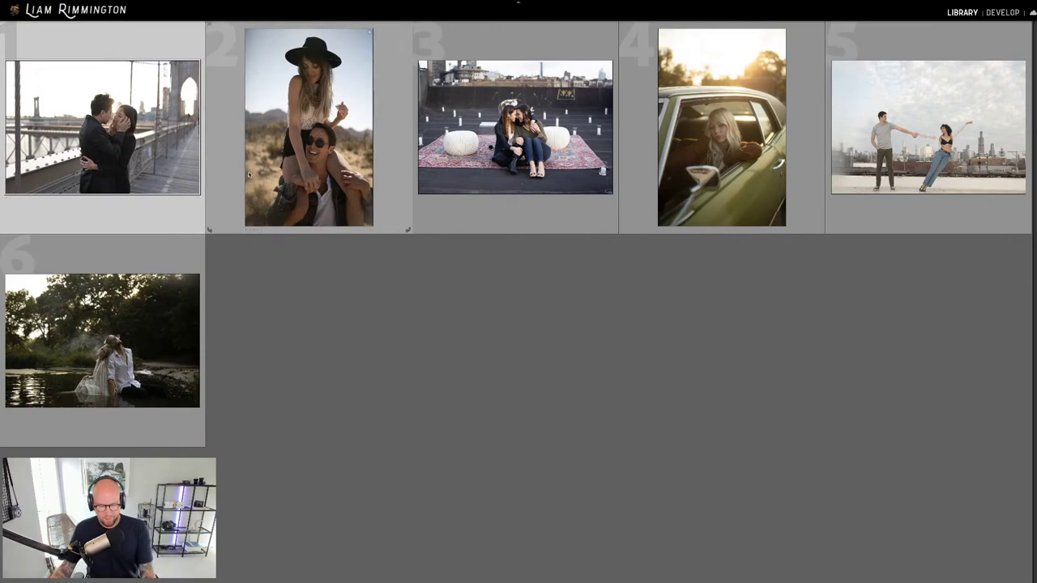
pyautogui.press('d')
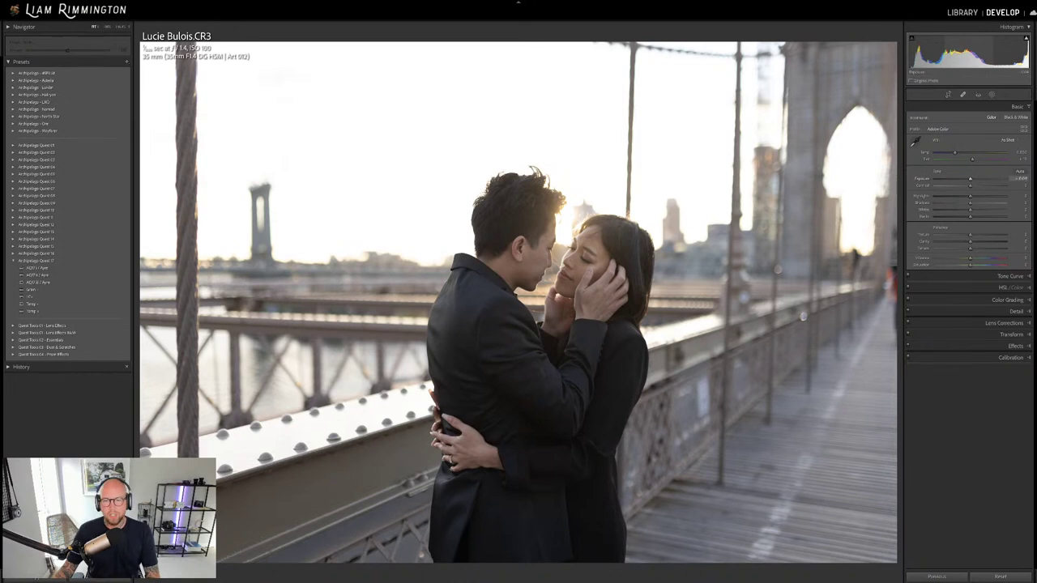
pyautogui.moveTo(970, 179); pyautogui.dragTo(973, 179)
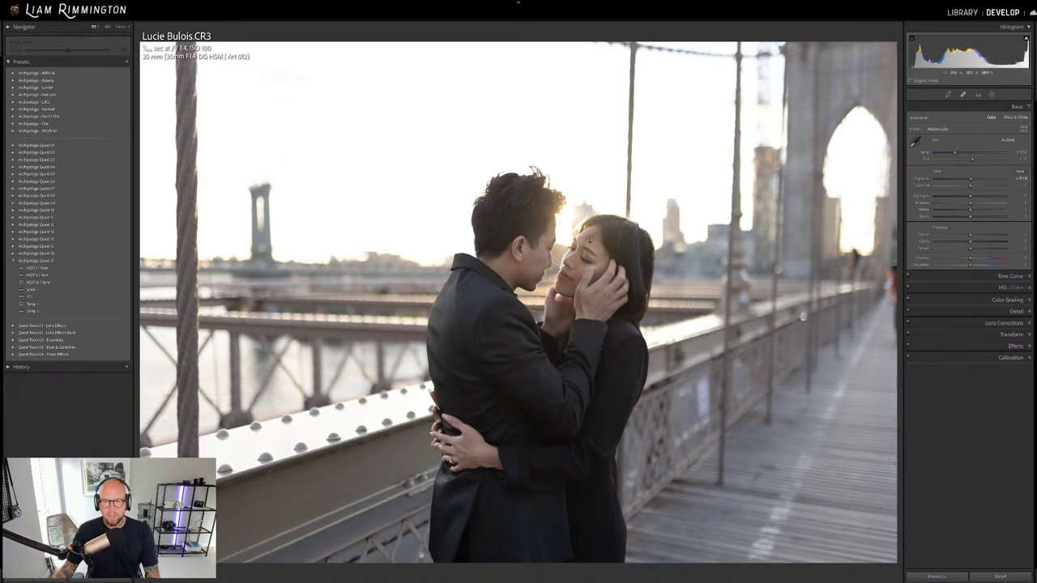
pyautogui.moveTo(955, 153); pyautogui.dragTo(958, 154)
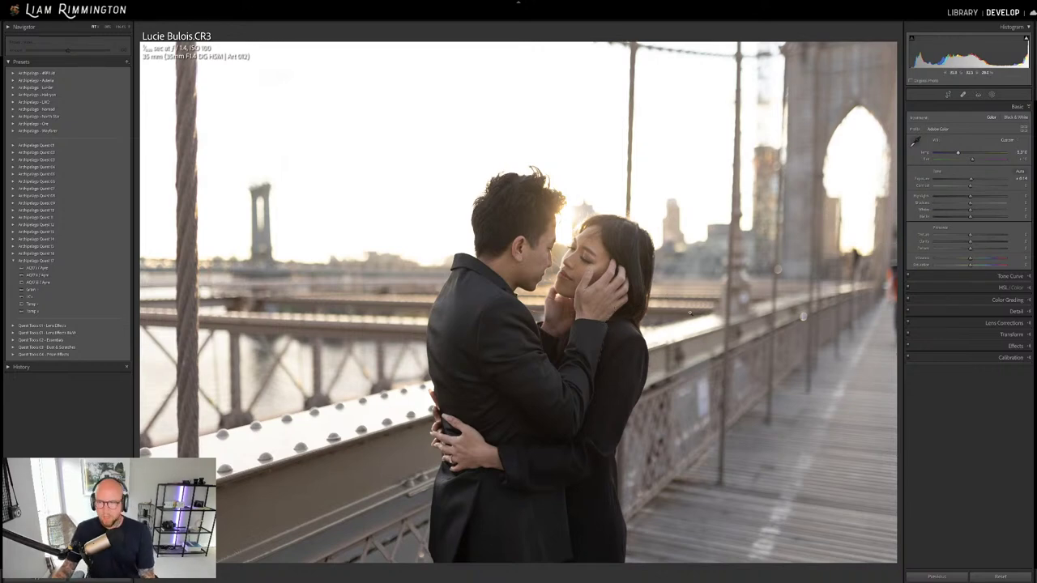
# Straighten the bridge photo with a slight rotation and reposition the couple within the crop.
pyautogui.press('r')
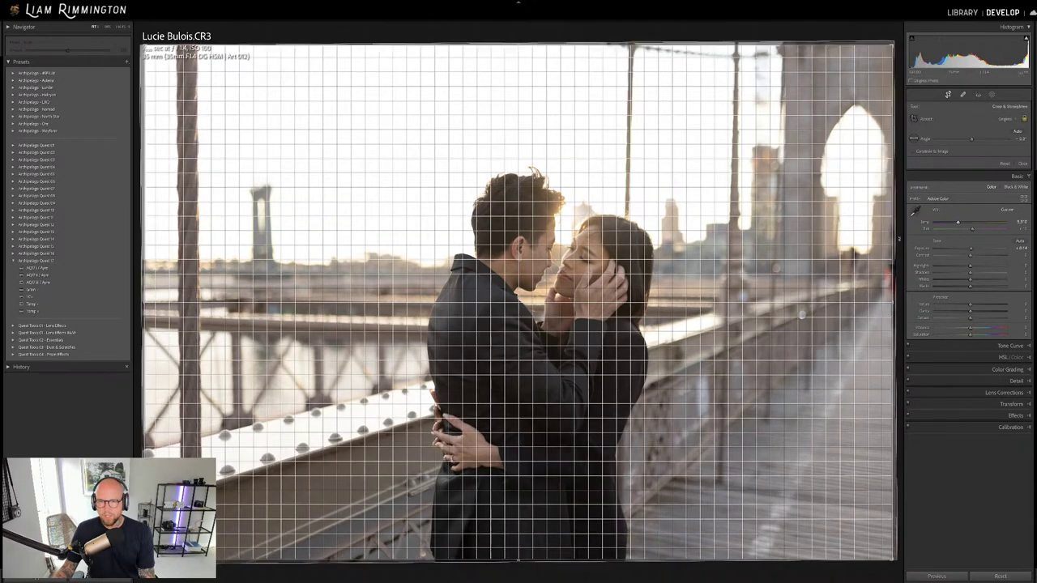
pyautogui.moveTo(898, 239); pyautogui.dragTo(898, 225)
pyautogui.moveTo(787, 264); pyautogui.dragTo(798, 271)
pyautogui.press('r')
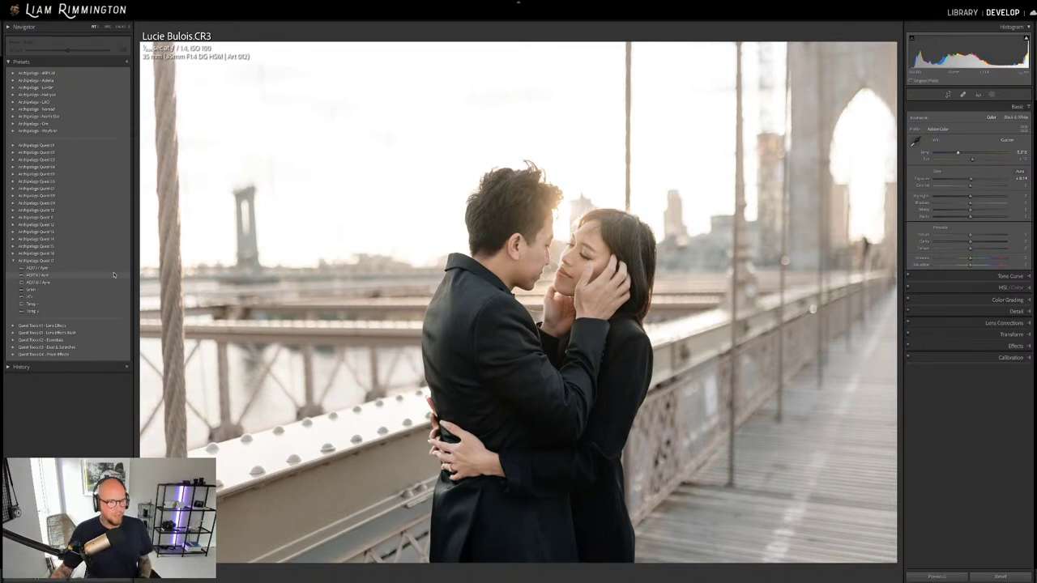
# Apply the second Ayre preset from Archipelago Quest 17 and adjust the Ayre profile amount.
pyautogui.click(114, 275)
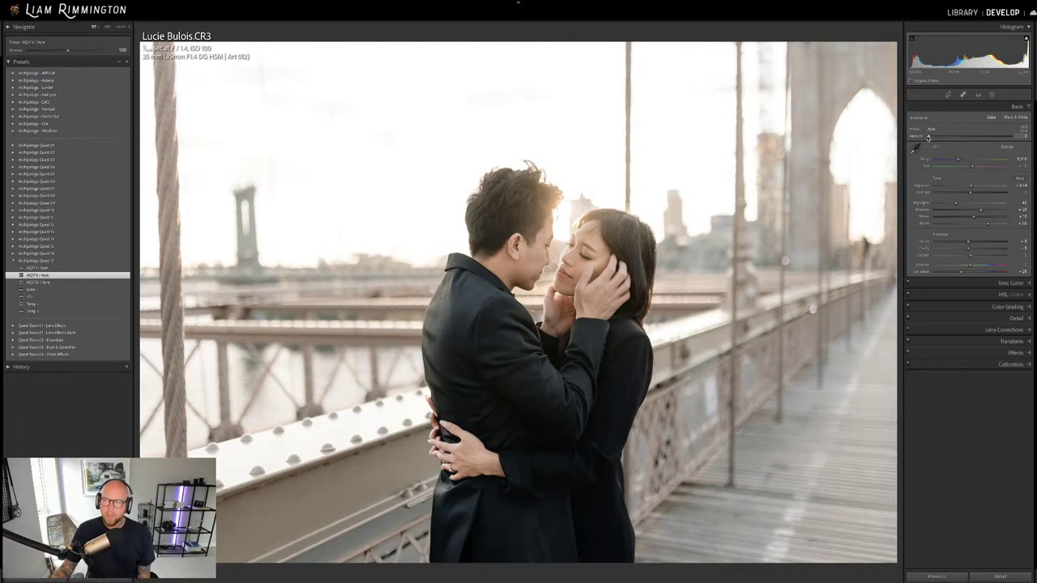
pyautogui.moveTo(929, 138); pyautogui.dragTo(968, 138)
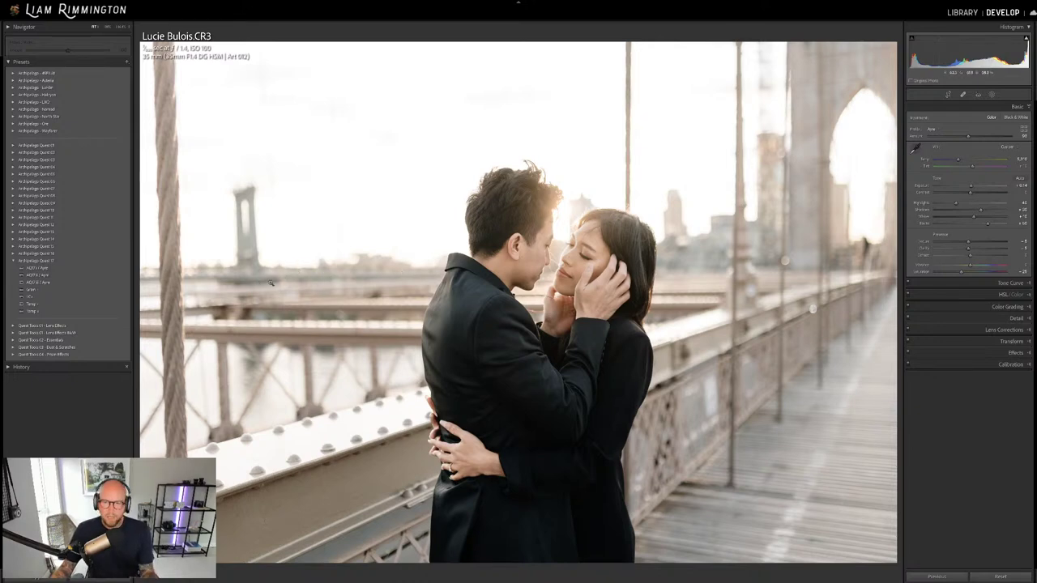
# Try the Grain + preset at several strengths with the couple's faces enlarged, and undo it.
pyautogui.click(585, 272)
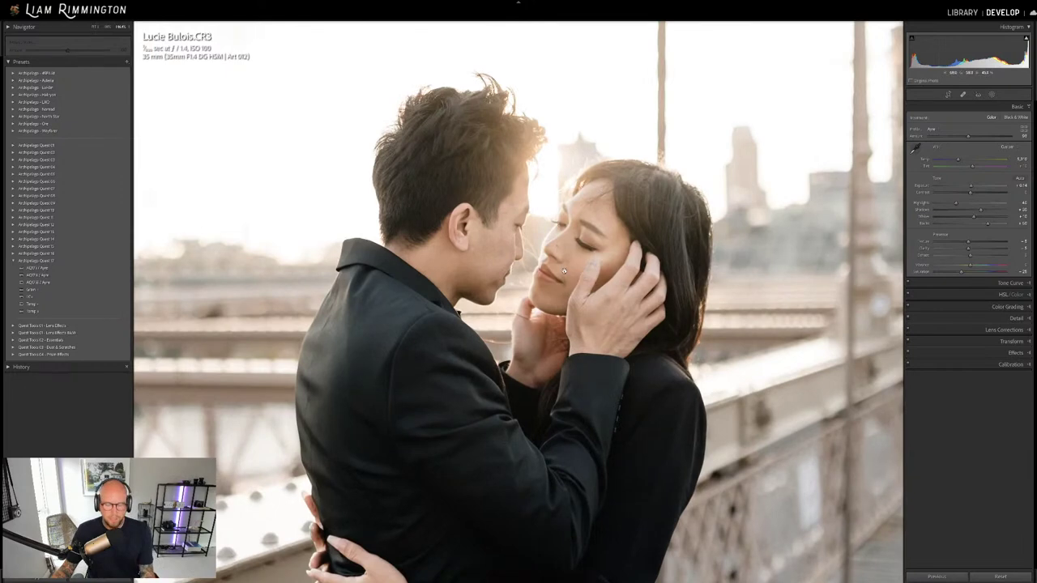
pyautogui.hotkey('ctrl', '=')
pyautogui.scroll(4, 607, 262)
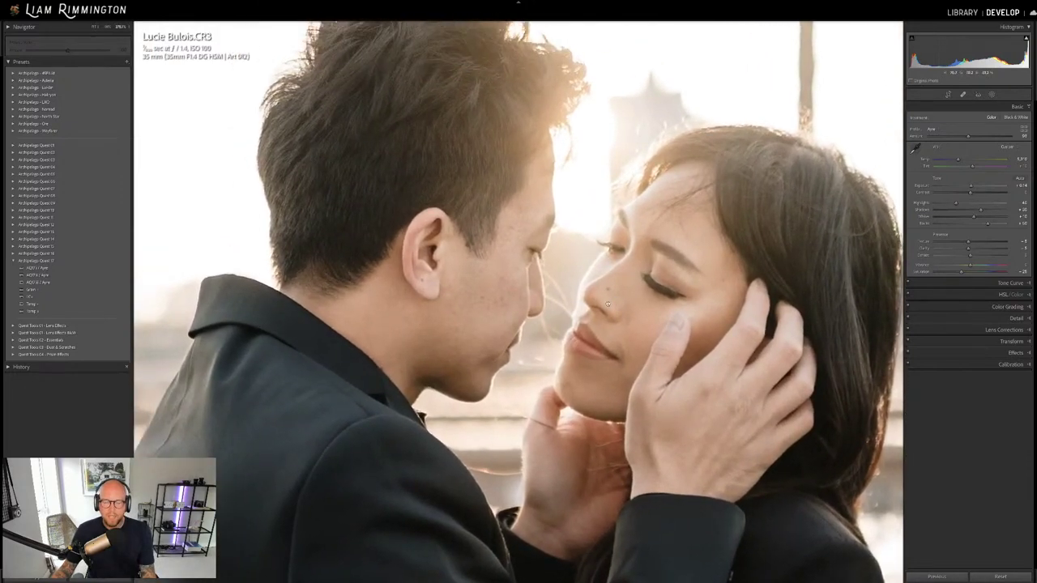
pyautogui.scroll(-1, 589, 314)
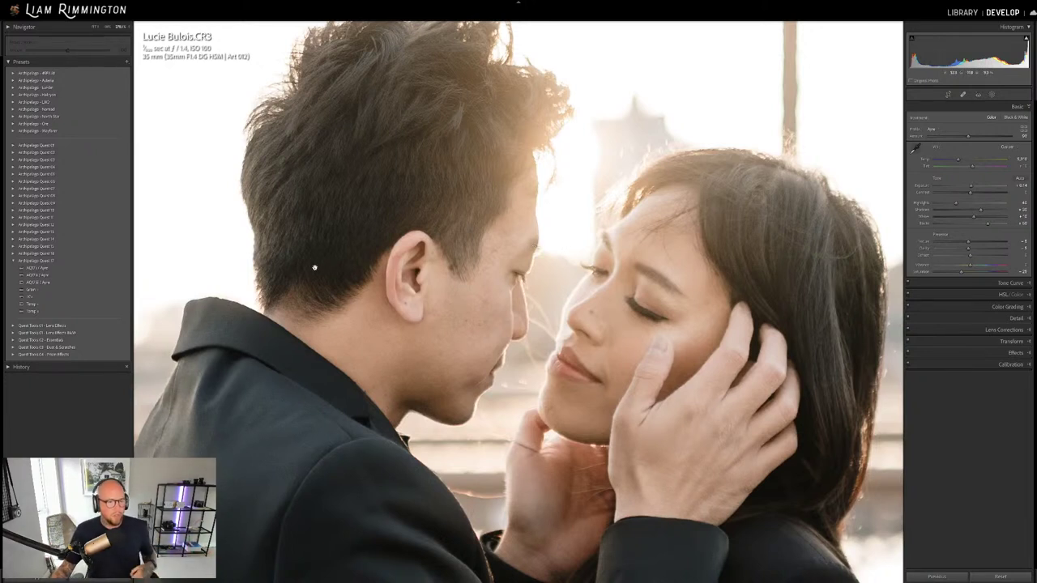
pyautogui.click(112, 290)
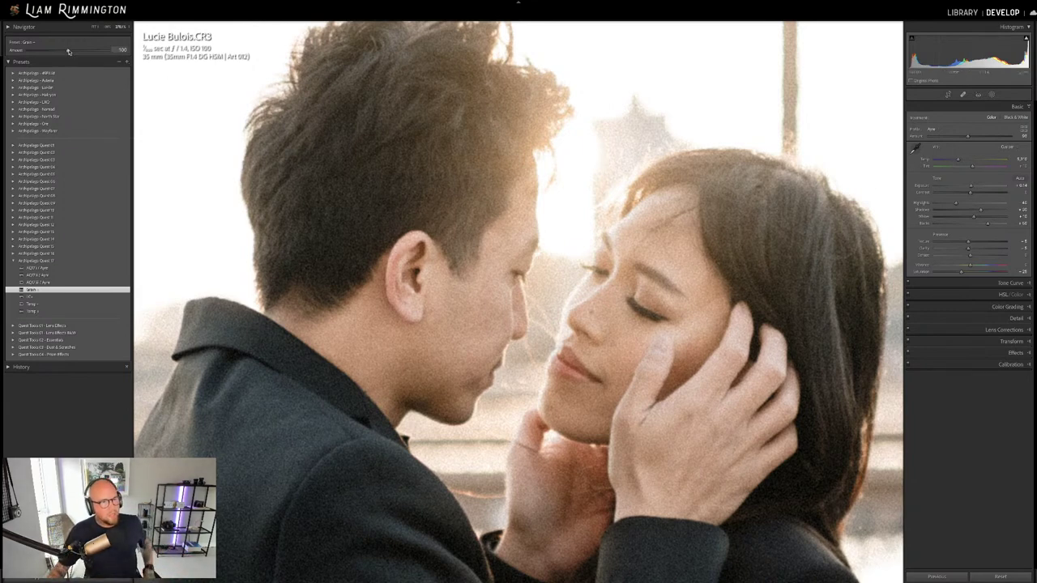
pyautogui.moveTo(68, 51); pyautogui.dragTo(57, 51)
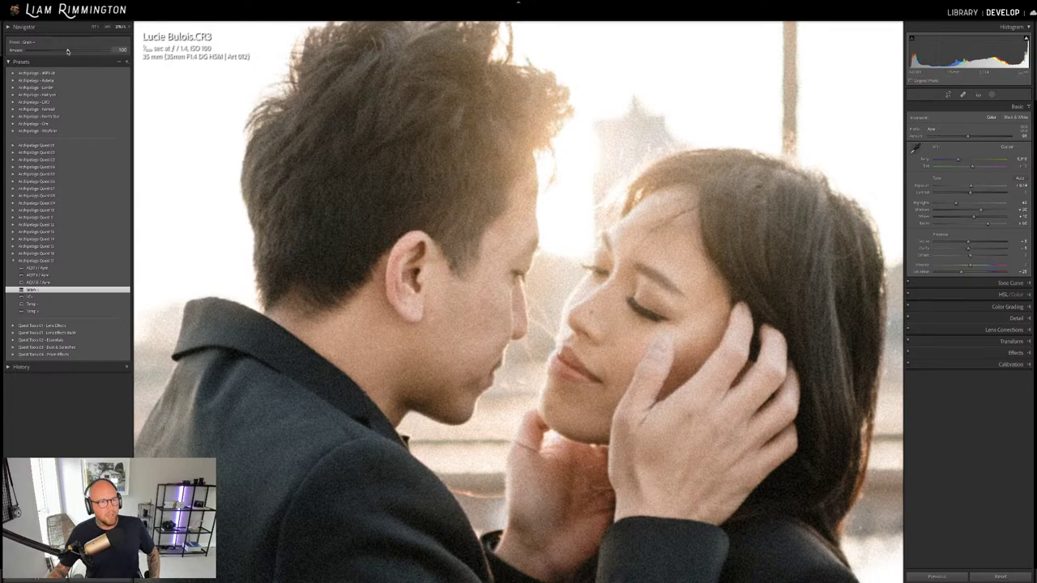
pyautogui.moveTo(68, 51); pyautogui.dragTo(92, 68)
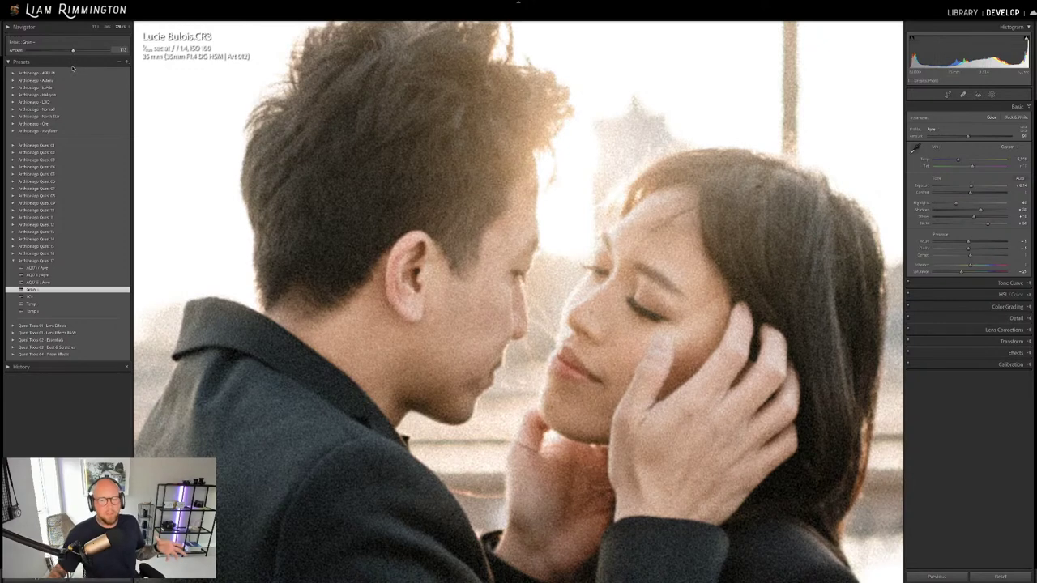
pyautogui.moveTo(71, 67); pyautogui.dragTo(47, 62)
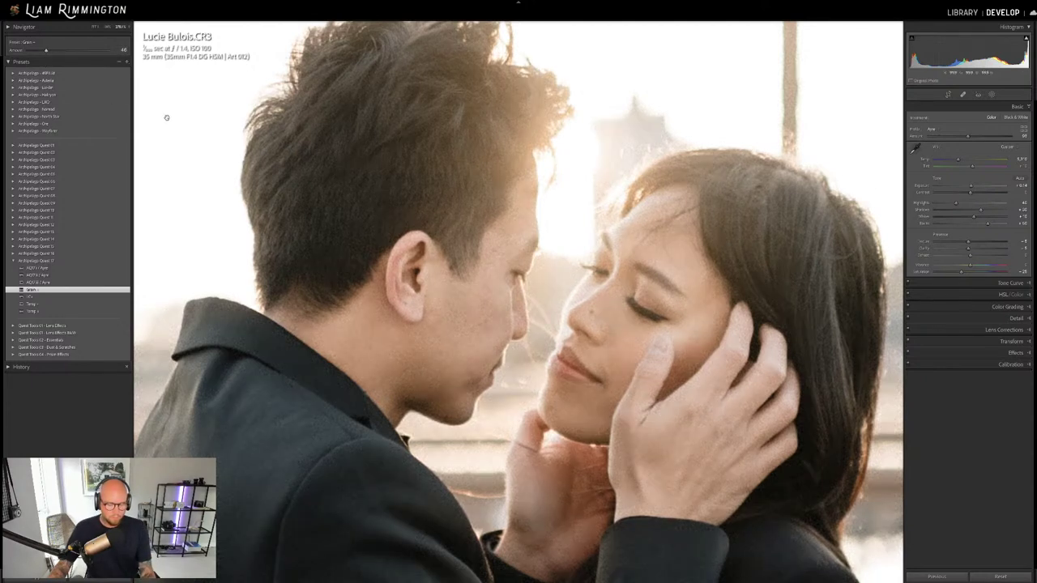
pyautogui.hotkey('ctrl', 'z')
pyautogui.hotkey('ctrl', 'z')
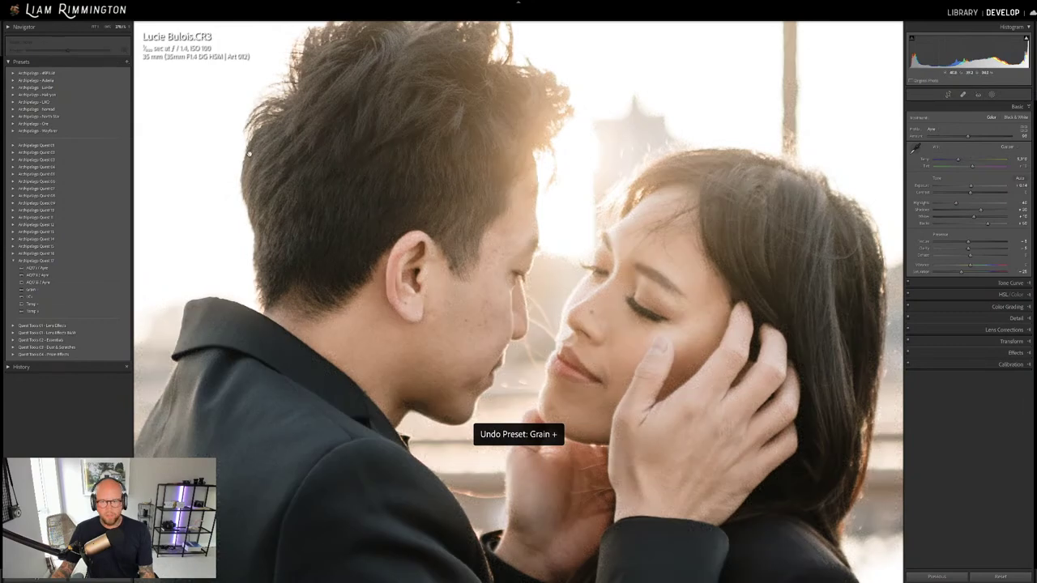
pyautogui.click(258, 293)
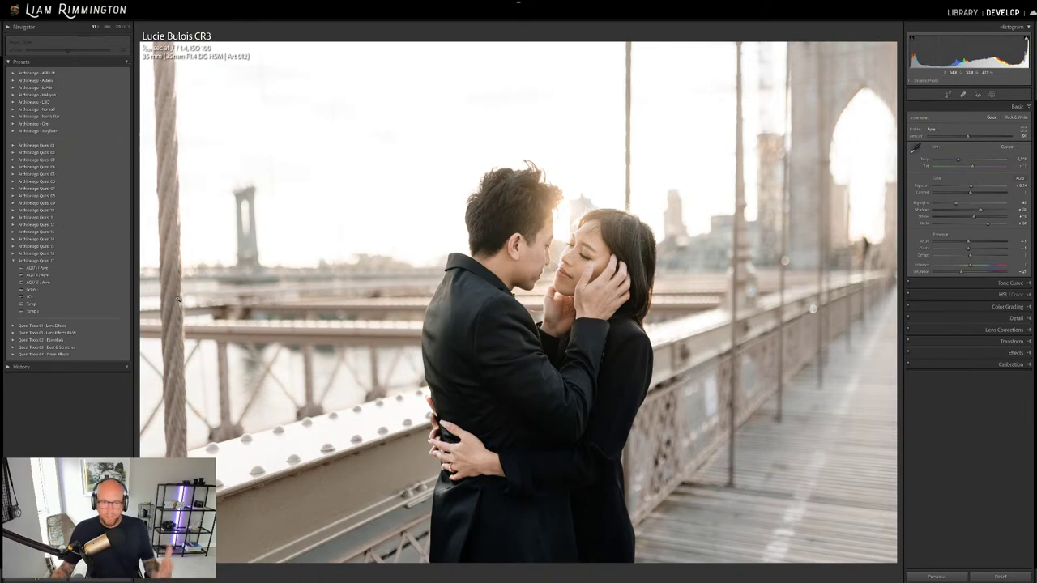
# Apply the Temp + preset to warm the bridge photo and compare the edit with the original.
pyautogui.click(32, 311)
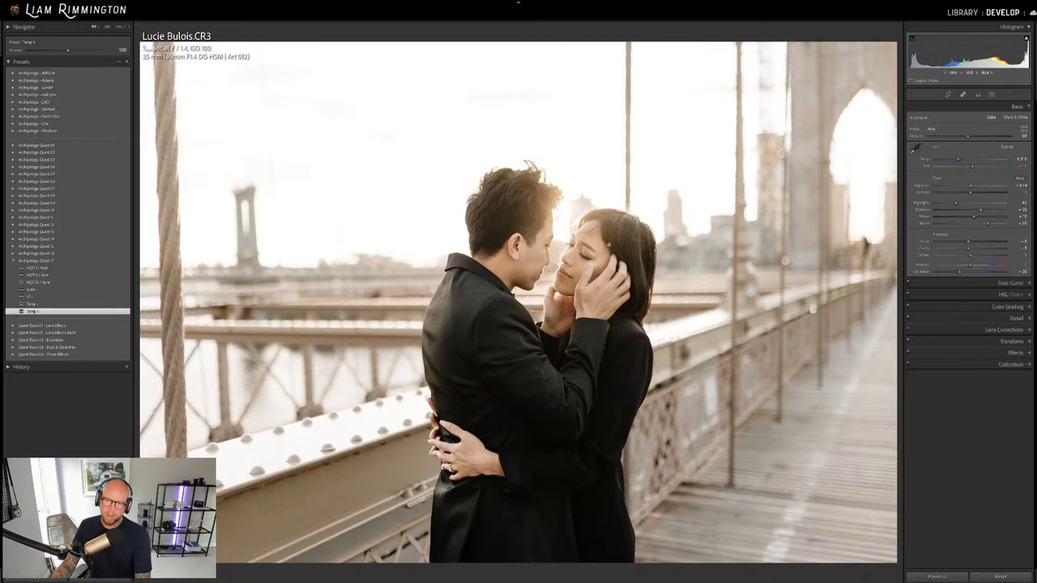
pyautogui.press('\\')
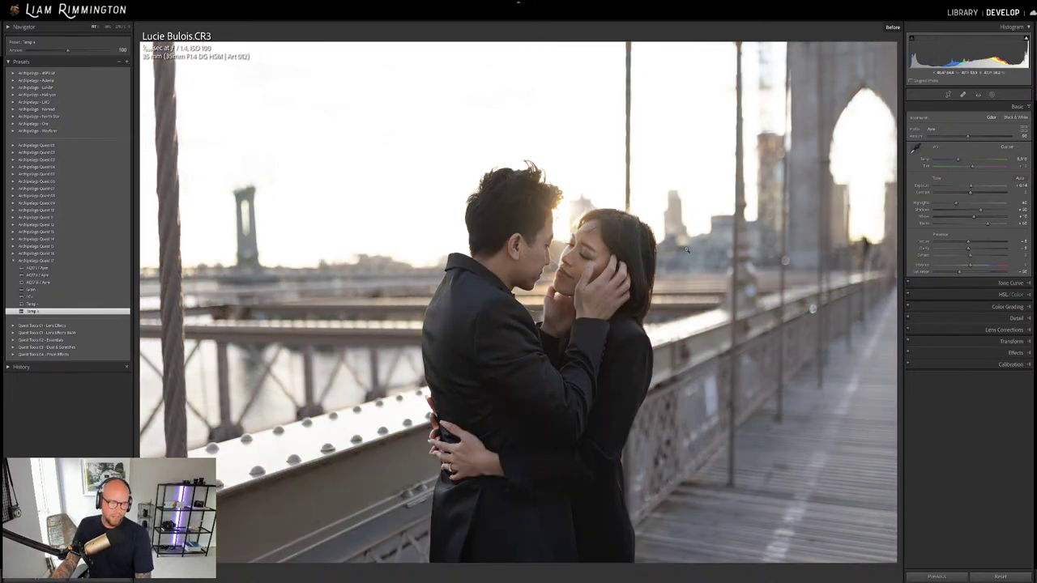
pyautogui.press('\\')
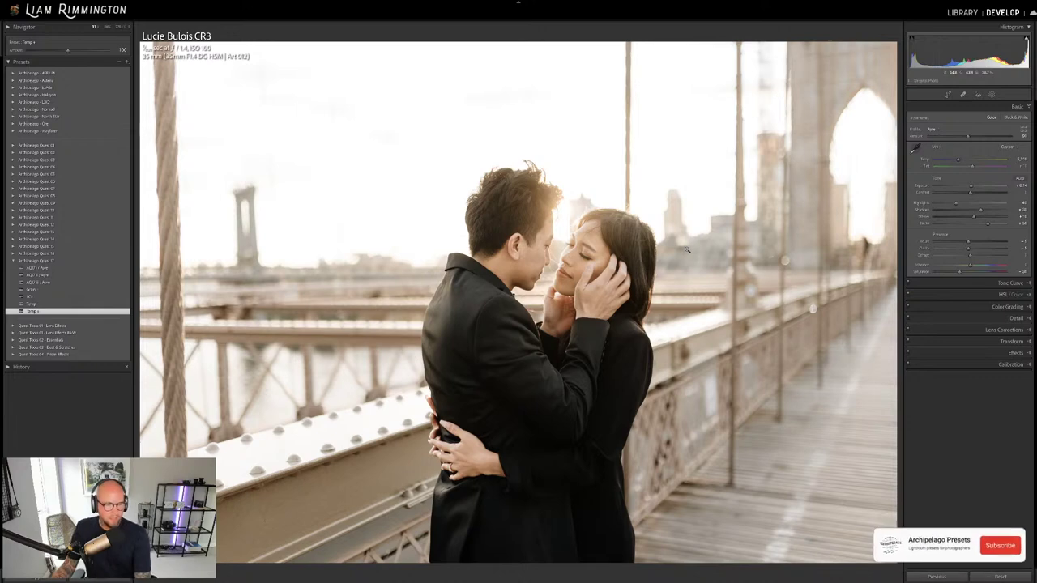
pyautogui.press('\\')
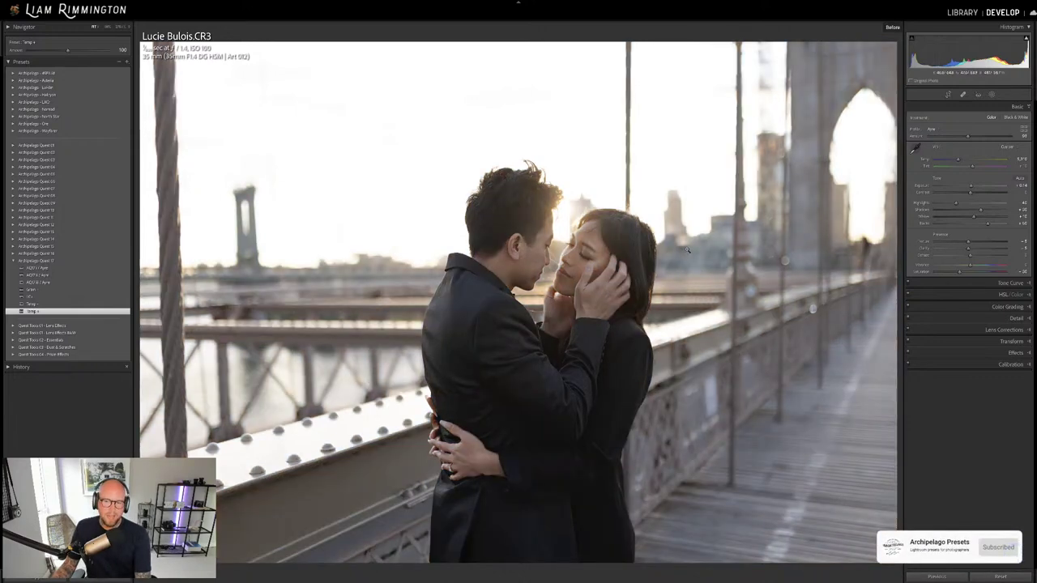
pyautogui.press('\\')
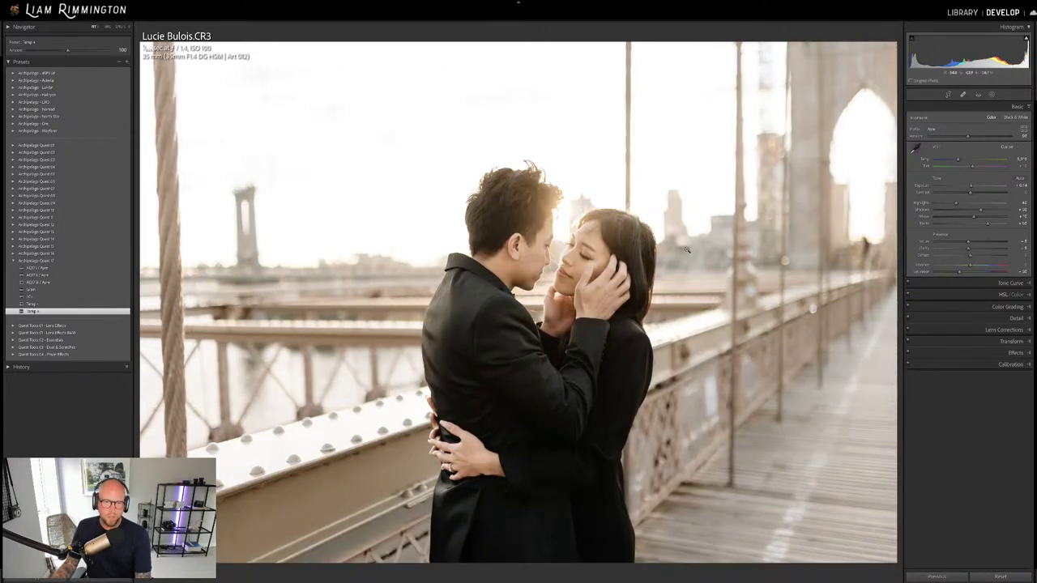
pyautogui.press('\\')
pyautogui.press('\\')
# Compare the before and after versions side by side, examining the skin tones on the couple's faces.
pyautogui.press('y')
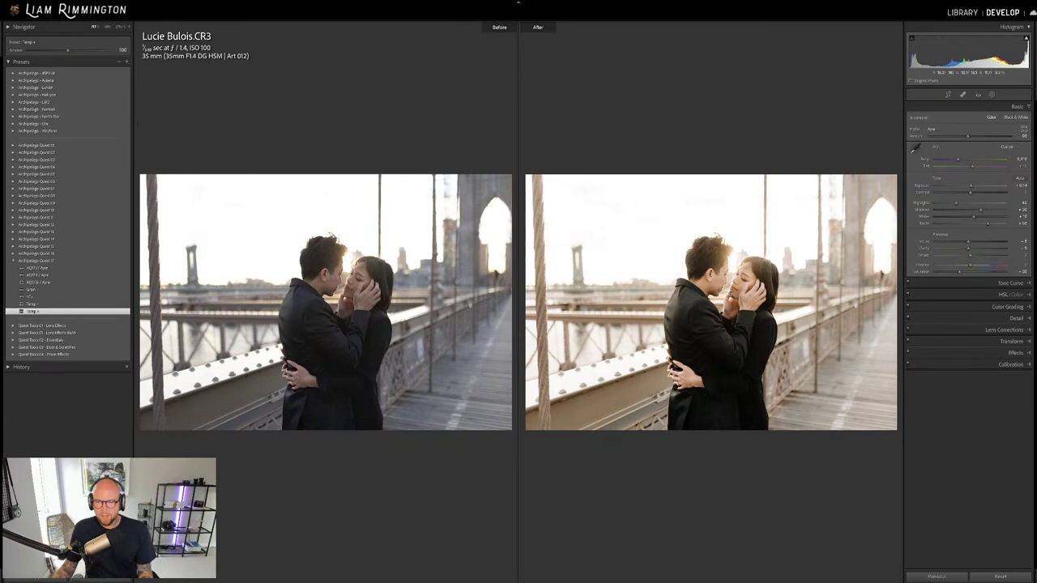
pyautogui.click(733, 296)
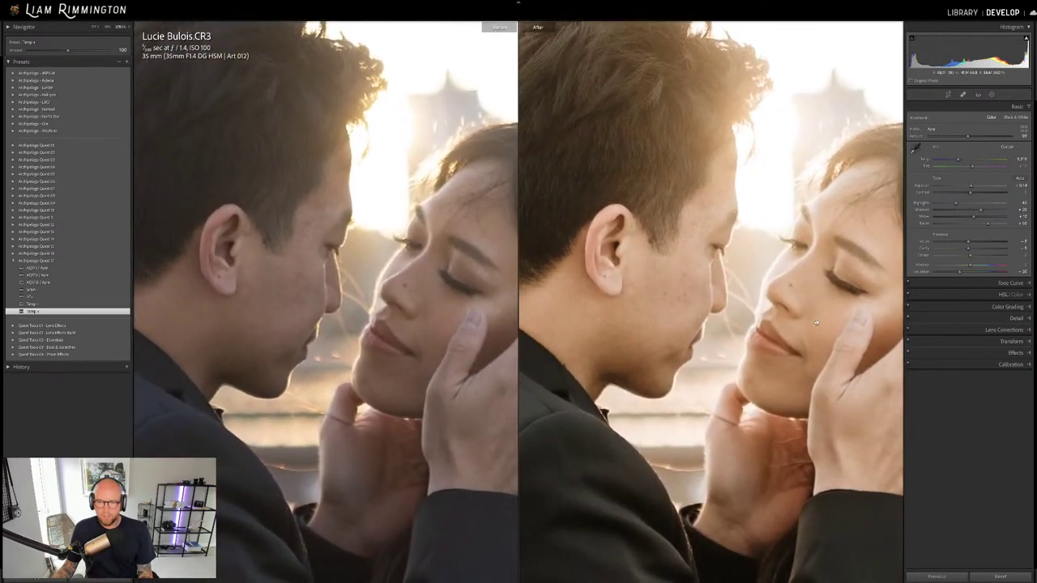
pyautogui.moveTo(816, 323); pyautogui.dragTo(715, 226)
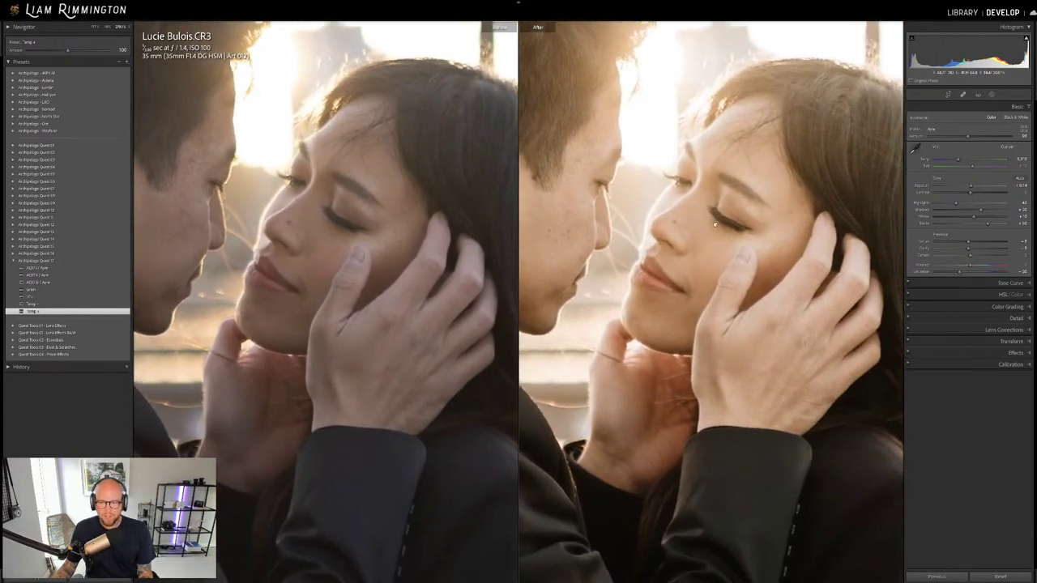
pyautogui.click(697, 315)
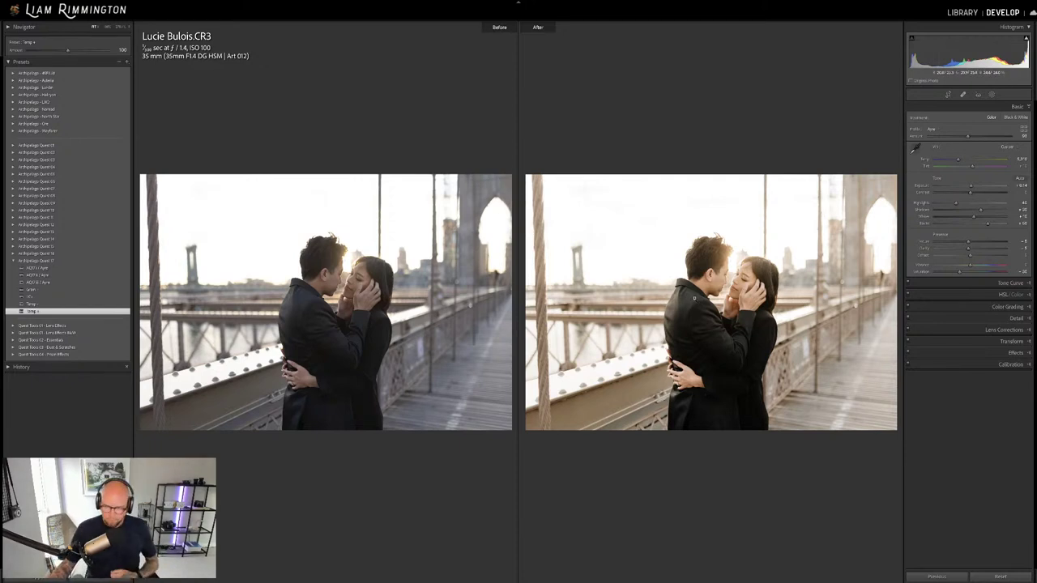
# Apply the Grain + preset at about half strength, check the grain on the faces, and return to the thumbnail grid.
pyautogui.click(734, 287)
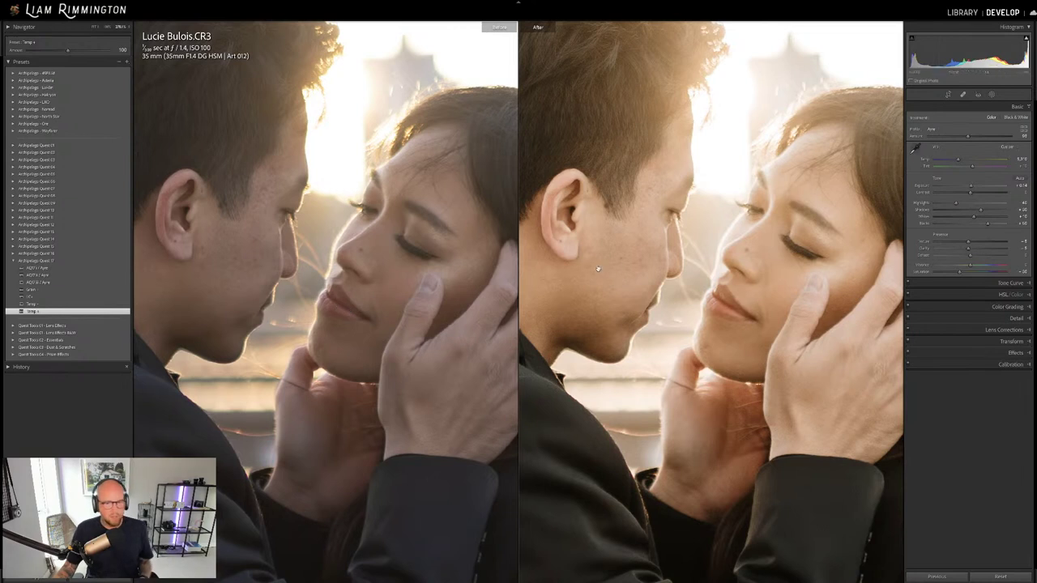
pyautogui.click(32, 289)
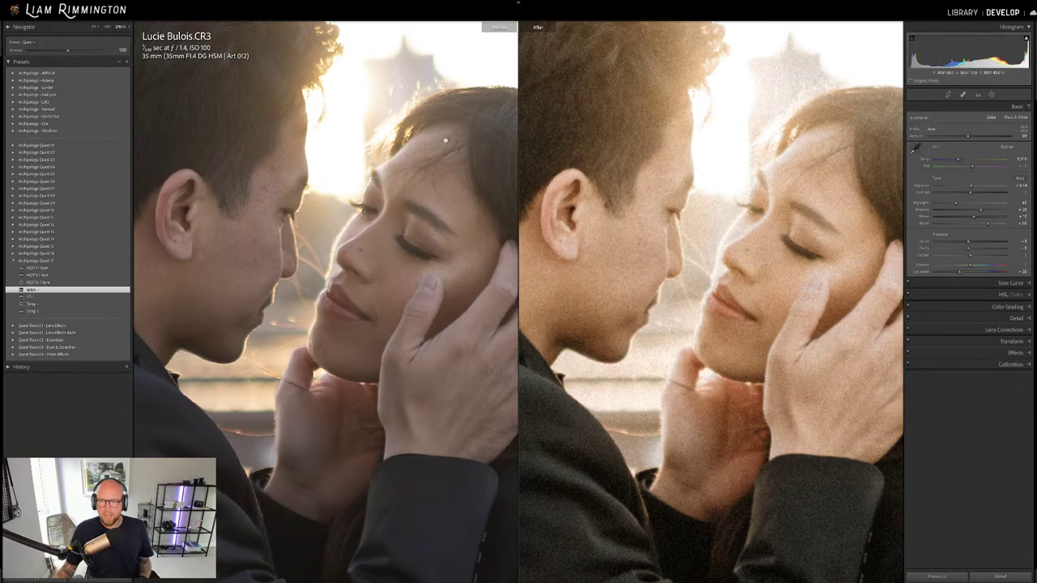
pyautogui.moveTo(60, 55); pyautogui.dragTo(47, 52)
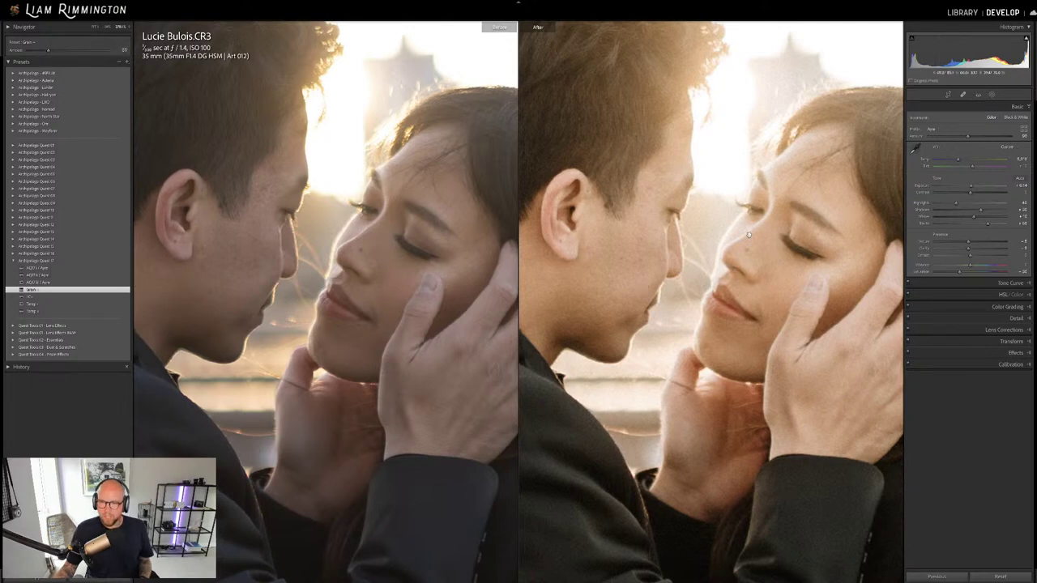
pyautogui.scroll(3, 757, 262)
pyautogui.scroll(-2, 762, 246)
pyautogui.scroll(2, 762, 247)
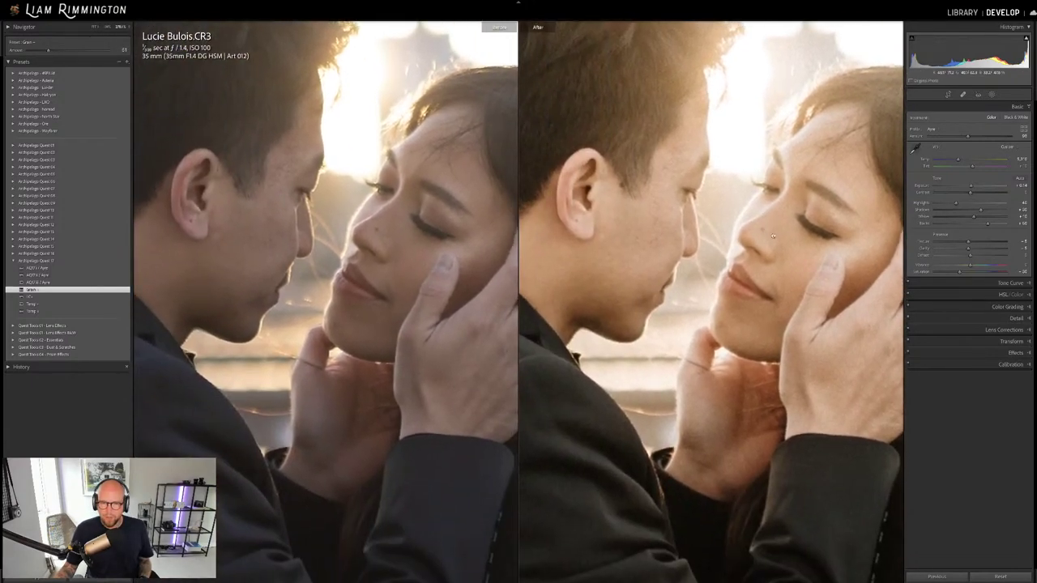
pyautogui.scroll(-4, 755, 263)
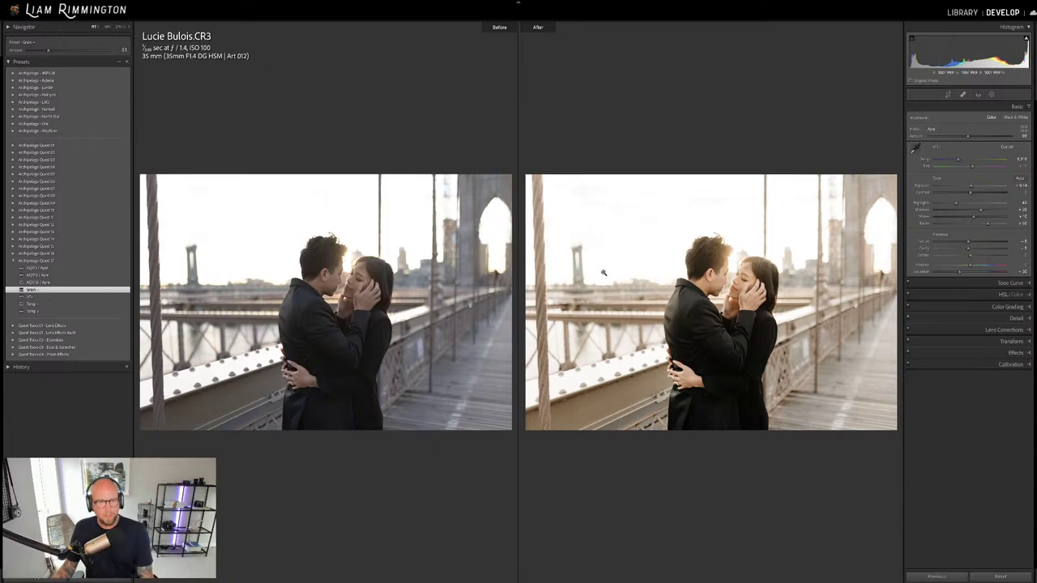
pyautogui.press('g')
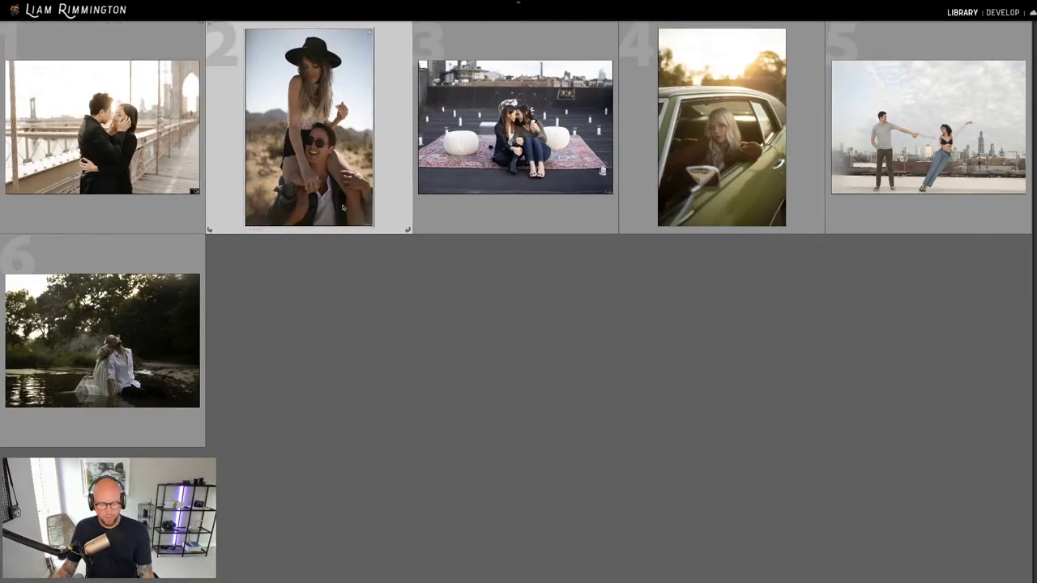
# Raise the desert couple photo's exposure to about +0.78 and apply the AQ17 I / Ayre preset with its profile amount at about 75.
pyautogui.press('d')
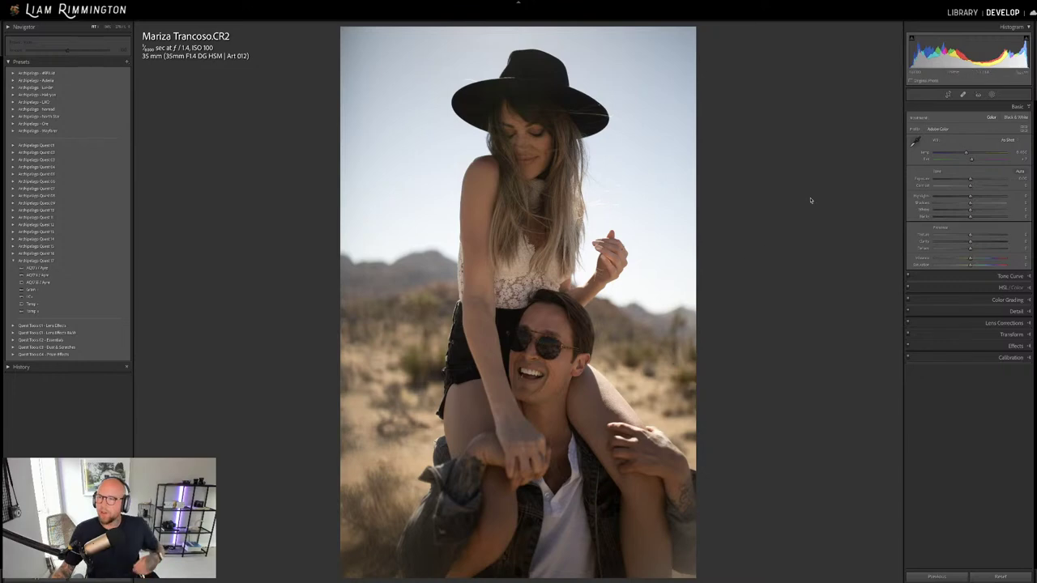
pyautogui.moveTo(970, 48)
pyautogui.mouseDown()
pyautogui.moveTo(992, 49)
pyautogui.moveTo(967, 50)
pyautogui.mouseUp()
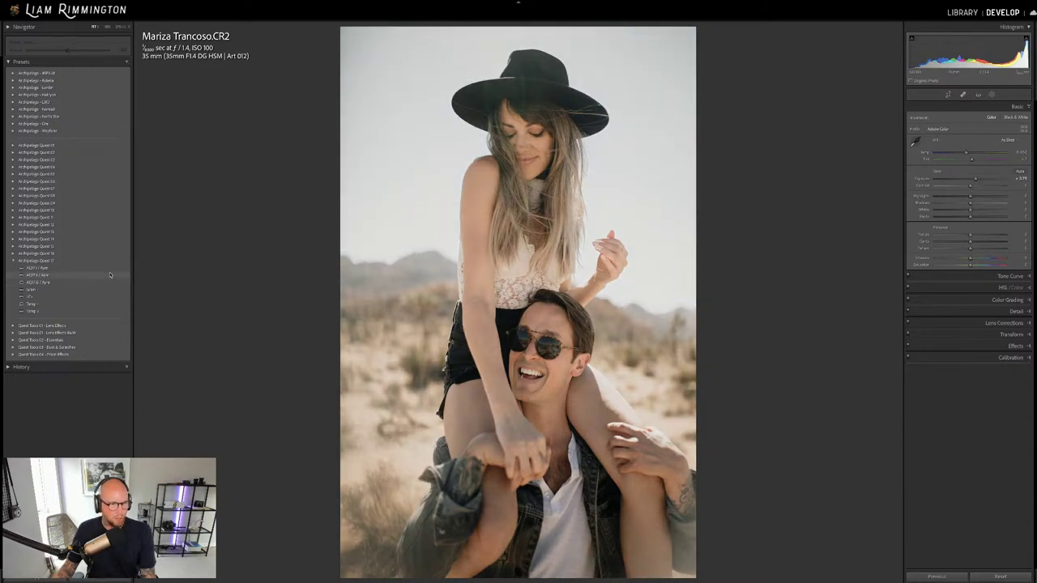
pyautogui.click(113, 268)
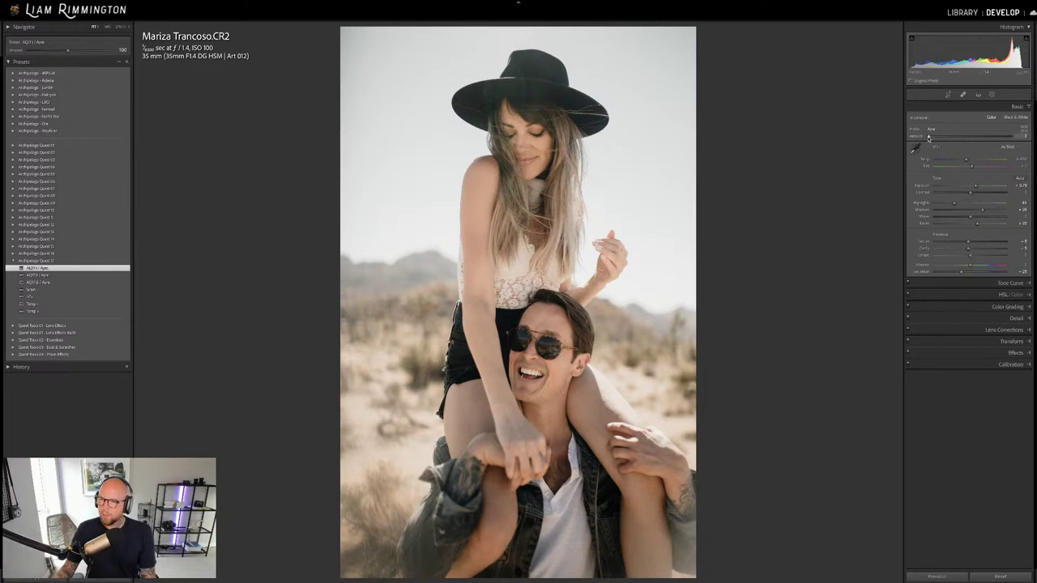
pyautogui.moveTo(930, 136); pyautogui.dragTo(960, 137)
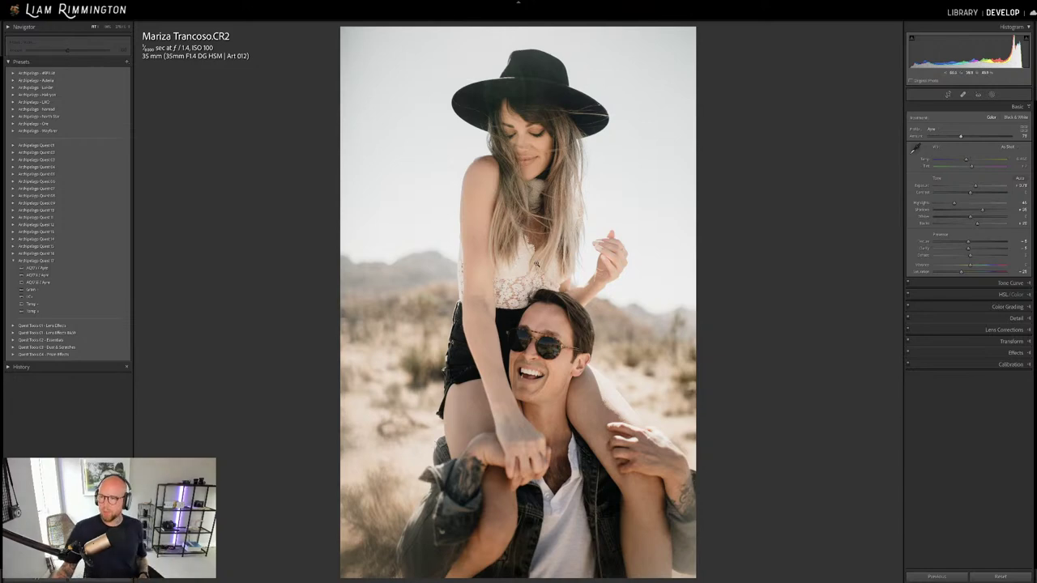
# Compare the full desert photo's edit with the original.
pyautogui.press('\\')
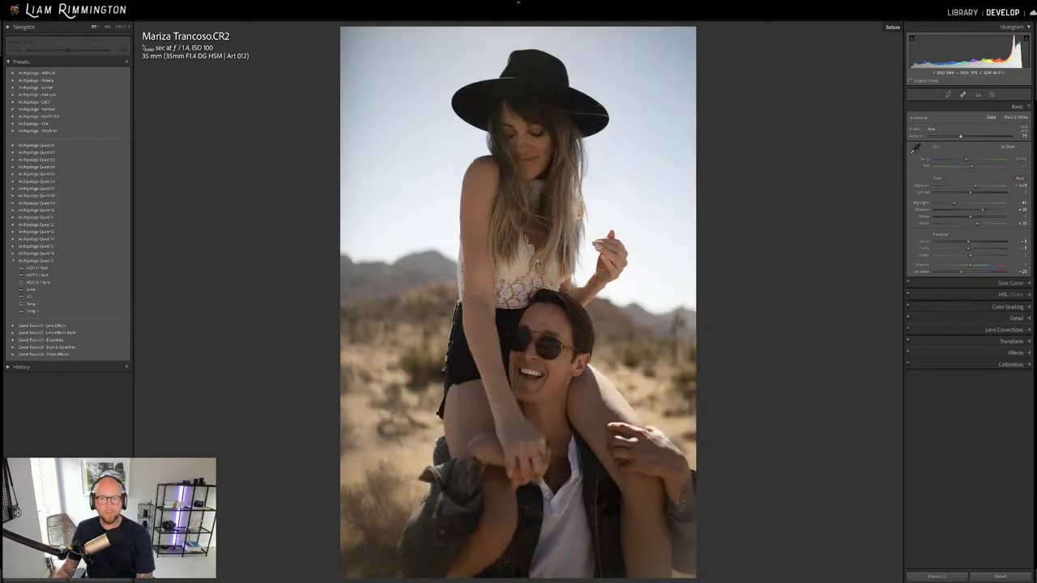
pyautogui.press('\\')
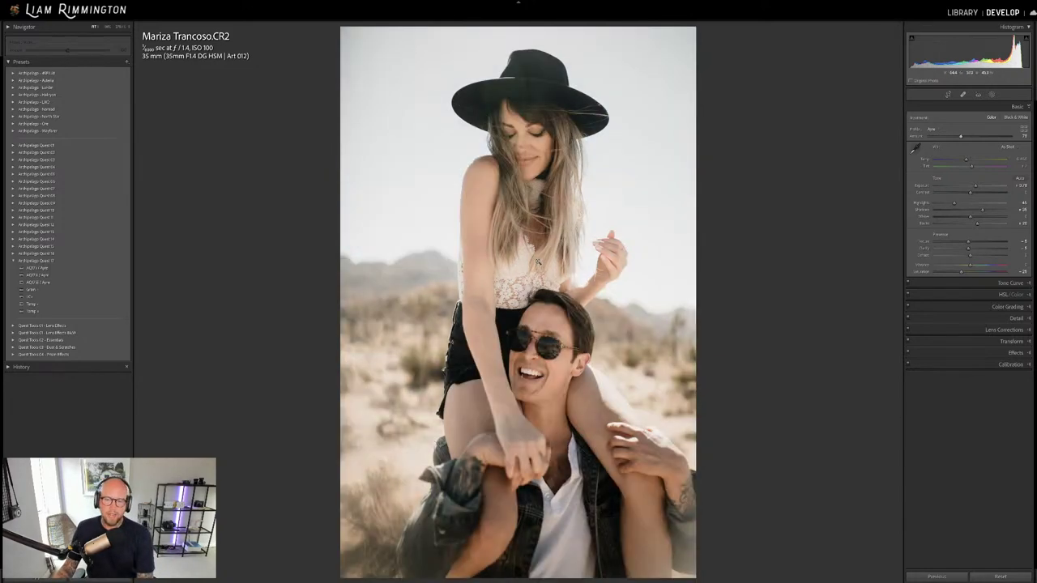
pyautogui.press('\\')
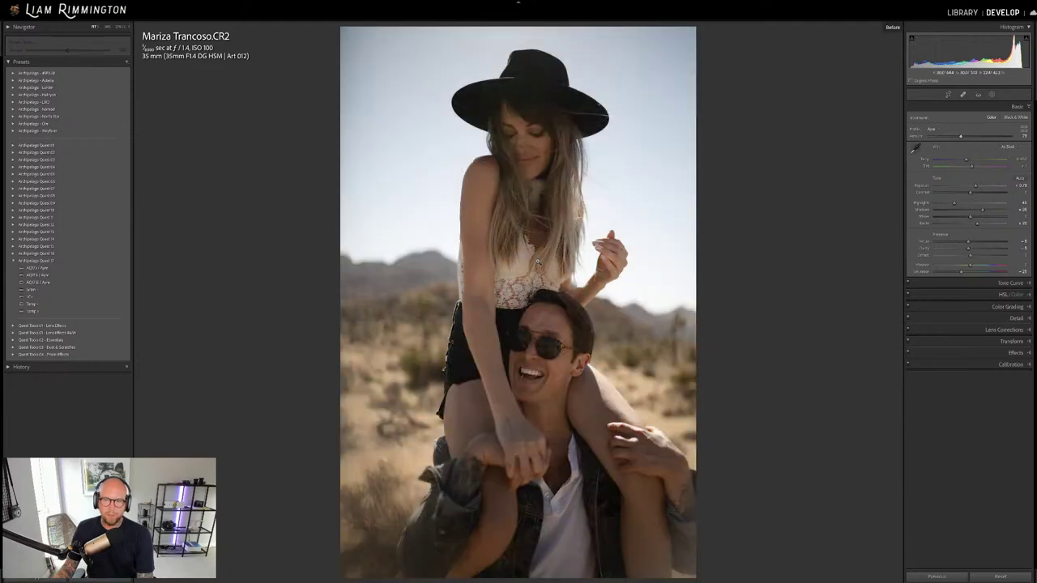
pyautogui.press('\\')
# Enlarge the man's face in the desert photo and compare his skin tones before and after the edit.
pyautogui.click(528, 312)
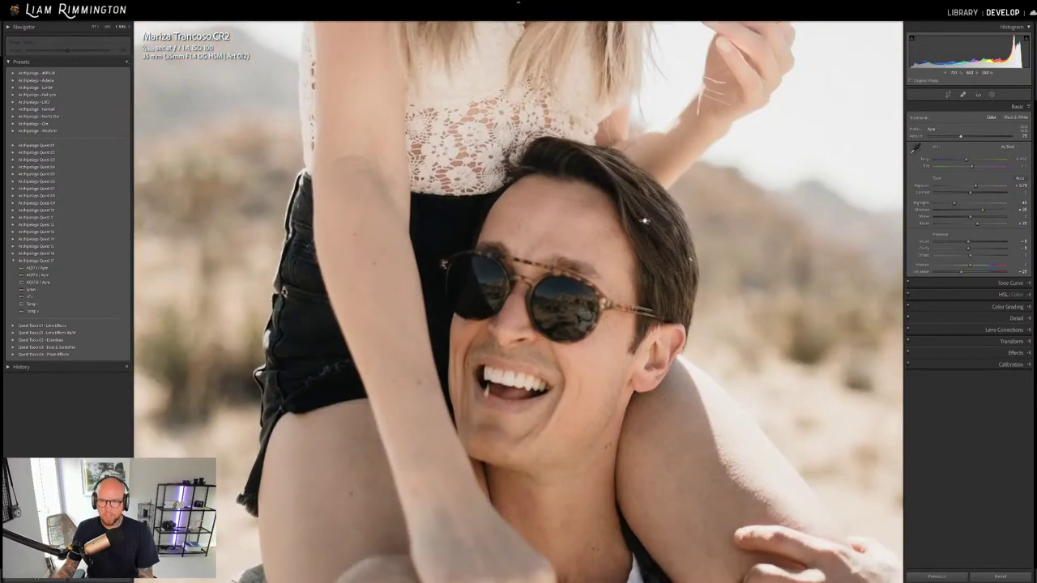
pyautogui.click(645, 220)
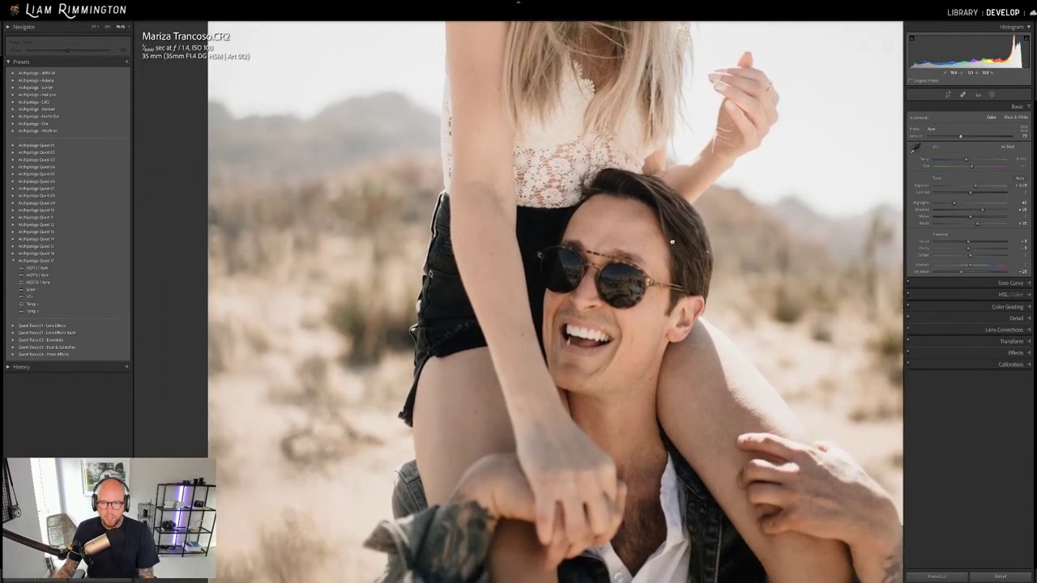
pyautogui.press('\\')
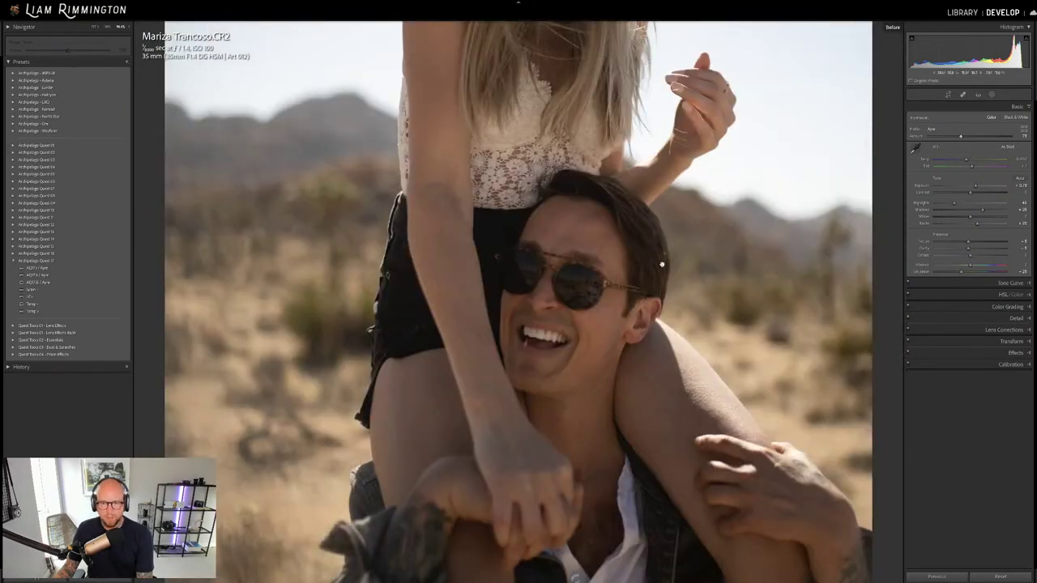
pyautogui.press('\\')
pyautogui.press('\\')
pyautogui.press('\\')
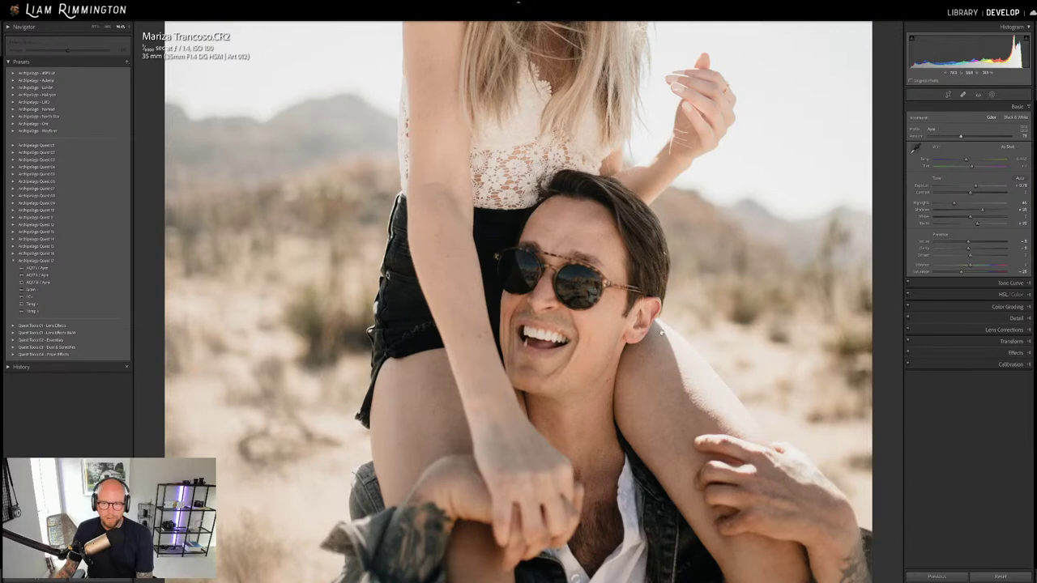
pyautogui.press('\\')
pyautogui.press('\\')
# Examine the arms, legs and denim jacket in the lower part of the desert photo, comparing the edit with the original.
pyautogui.scroll(-5, 558, 331)
pyautogui.scroll(2, 518, 287)
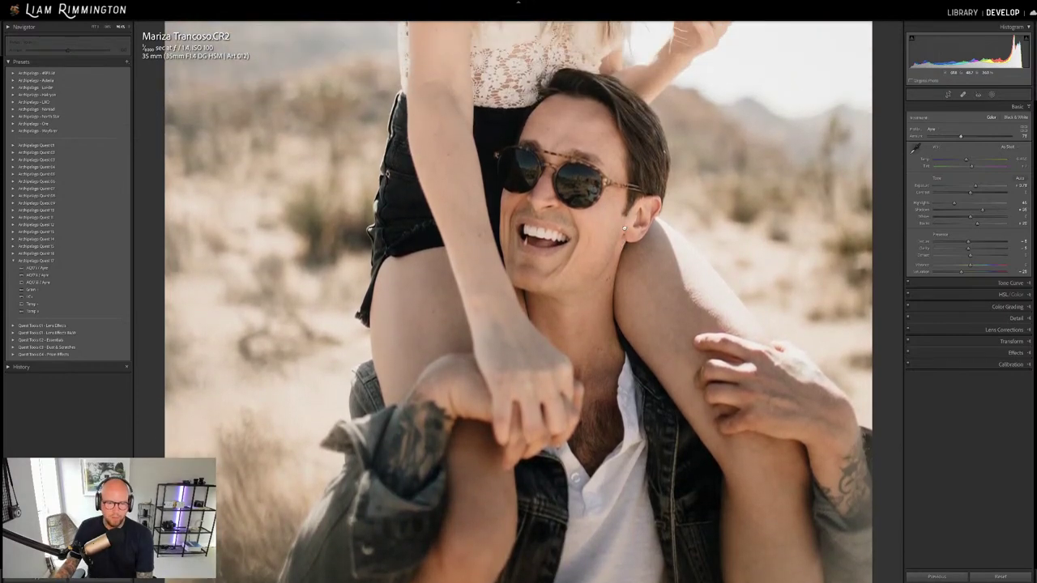
pyautogui.scroll(-3, 519, 287)
pyautogui.press('\\')
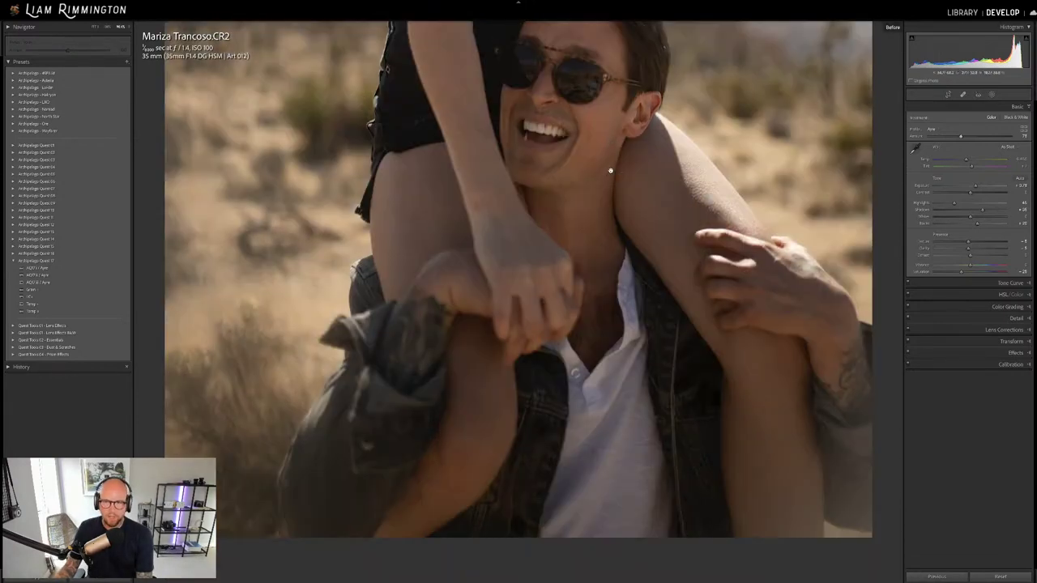
pyautogui.press('\\')
pyautogui.moveTo(610, 170); pyautogui.dragTo(601, 290)
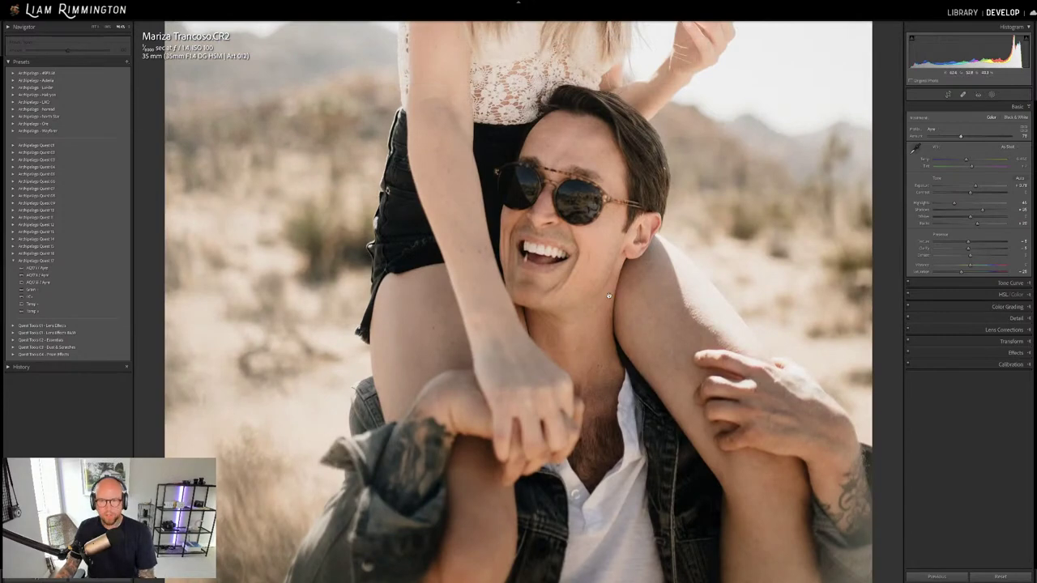
# Compare the before and after versions of both faces side by side, and return to the thumbnail grid.
pyautogui.press('y')
pyautogui.moveTo(633, 253); pyautogui.dragTo(507, 284)
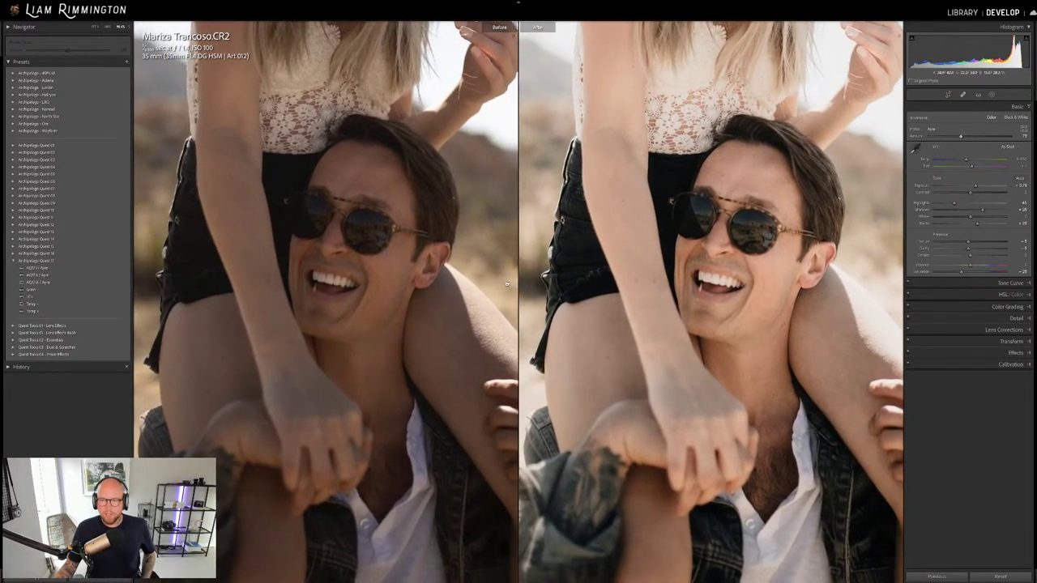
pyautogui.moveTo(673, 226); pyautogui.dragTo(705, 533)
pyautogui.moveTo(741, 247); pyautogui.dragTo(746, 303)
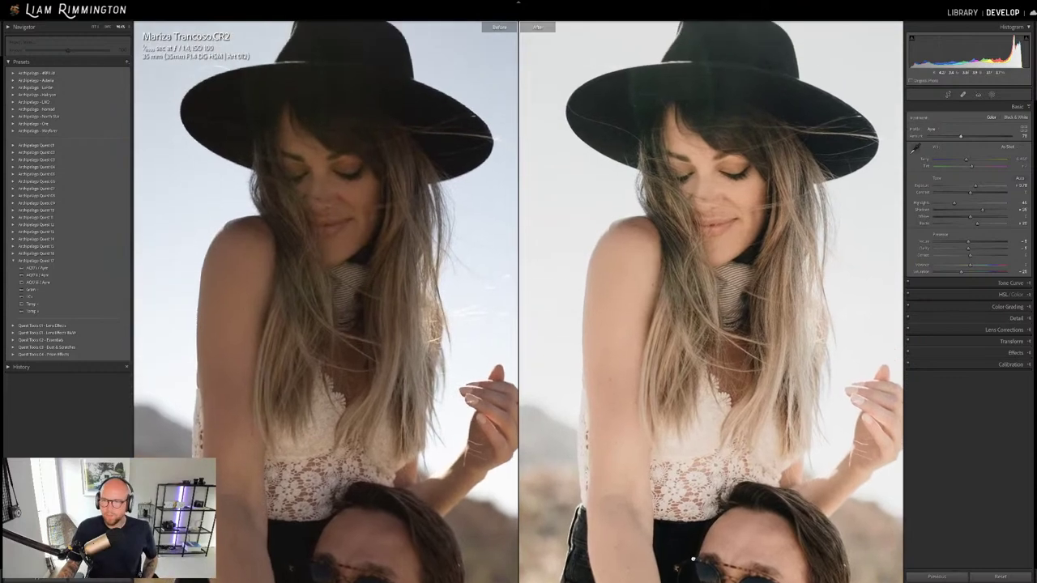
pyautogui.click(746, 303)
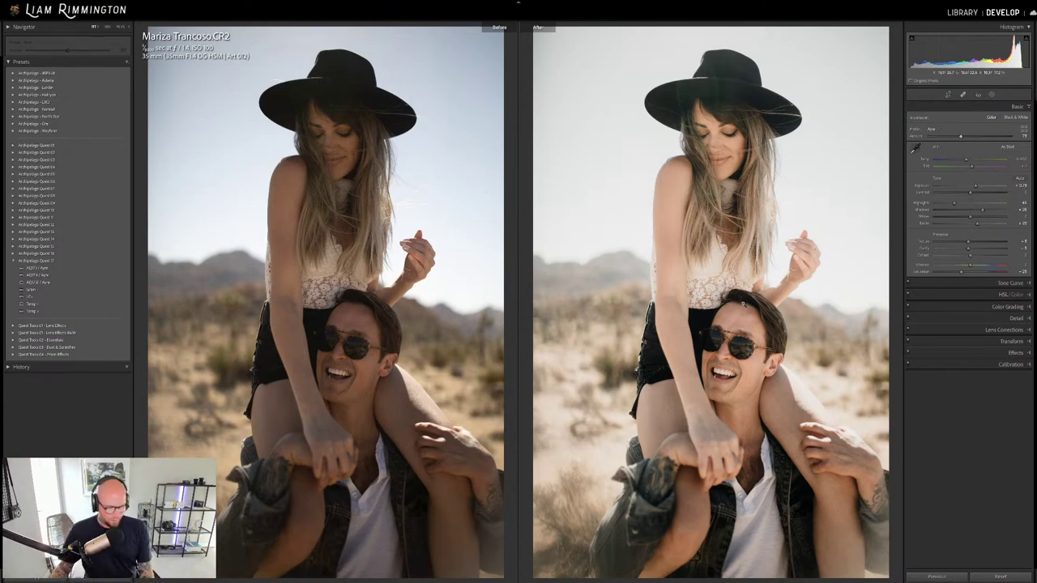
pyautogui.press('g')
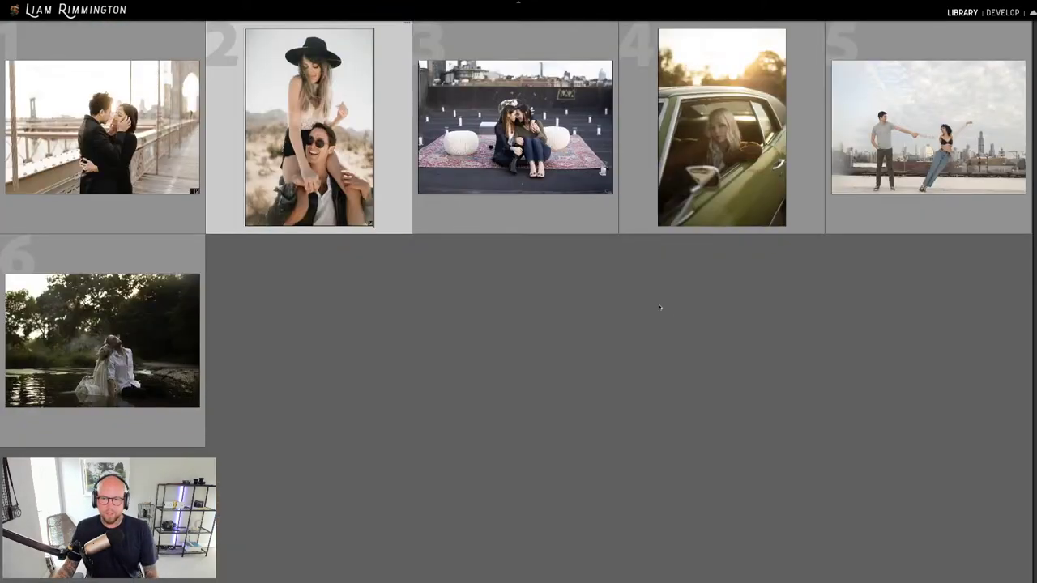
# Open the rooftop couple photo for editing and straighten it slightly with the crop.
pyautogui.click(511, 163)
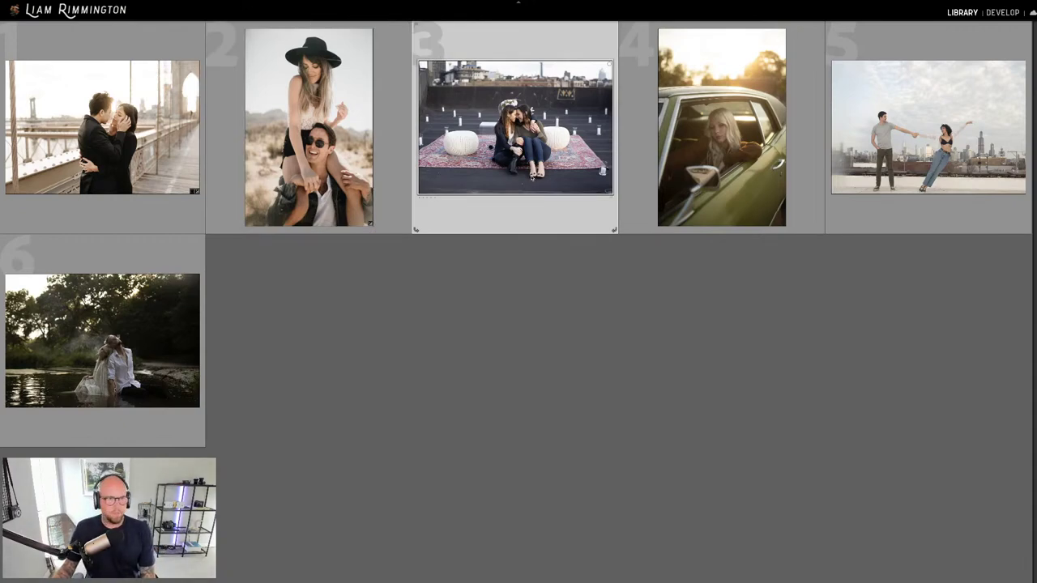
pyautogui.press('d')
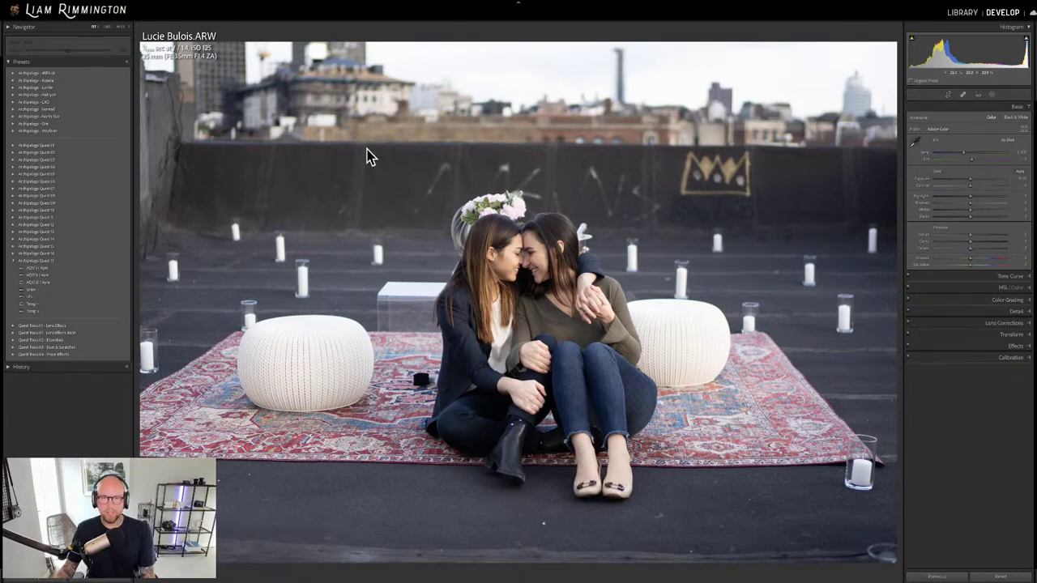
pyautogui.press('r')
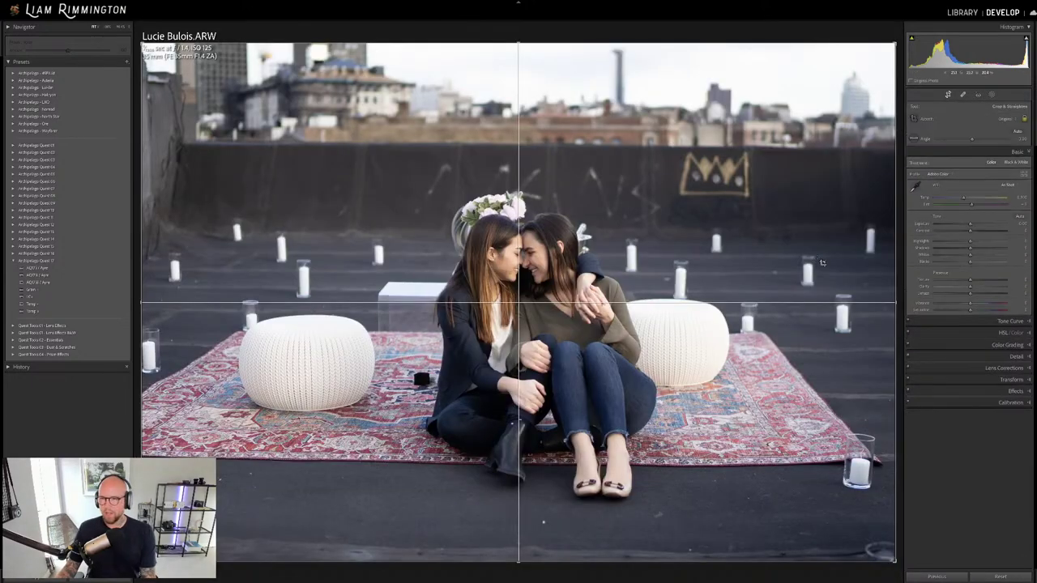
pyautogui.moveTo(899, 205); pyautogui.dragTo(900, 204)
pyautogui.press('Return')
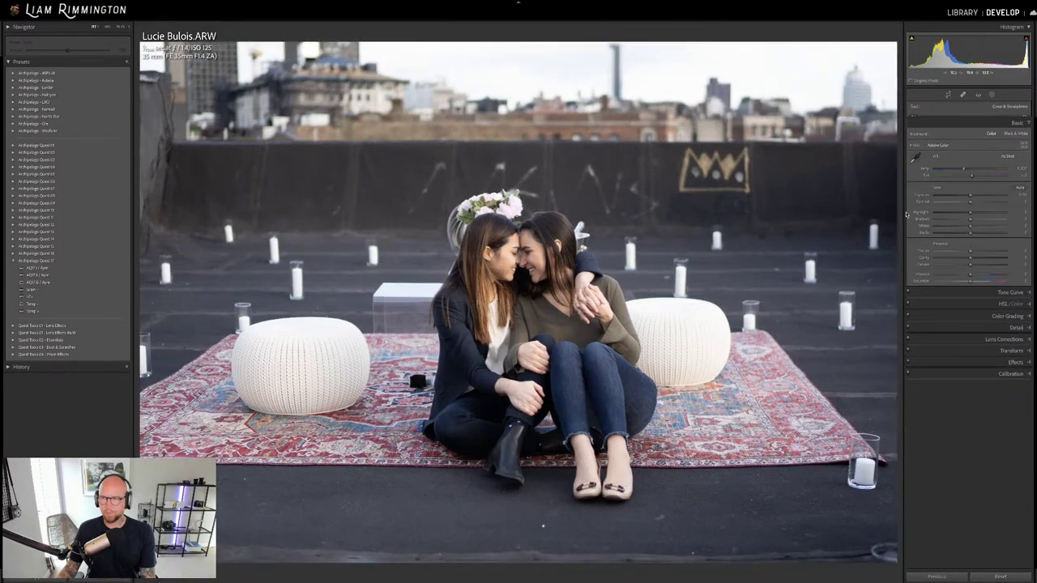
# Warm the rooftop photo's white balance slightly and set its exposure to about +0.10.
pyautogui.moveTo(963, 154); pyautogui.dragTo(969, 154)
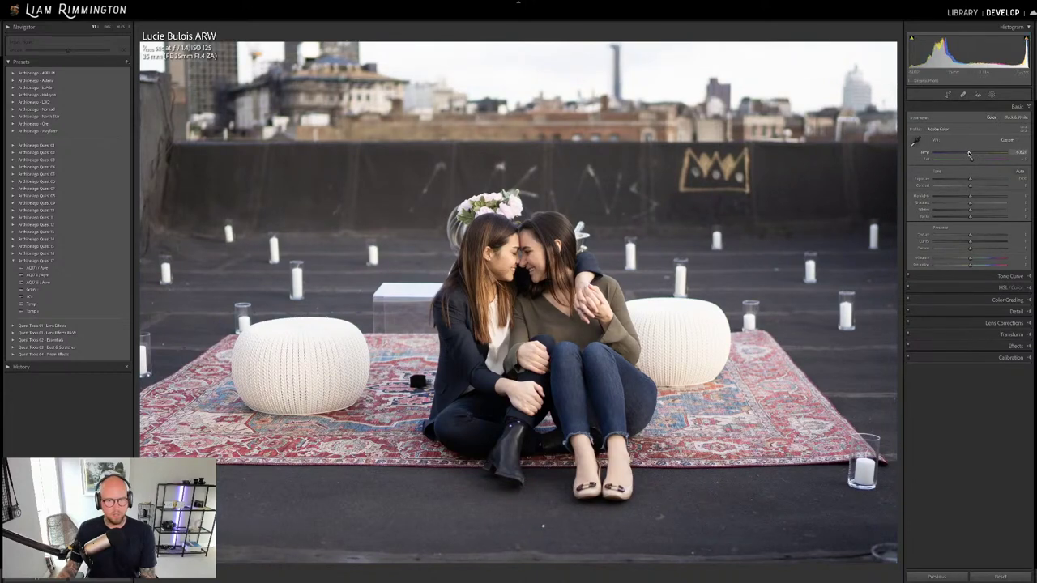
pyautogui.moveTo(971, 178); pyautogui.dragTo(974, 179)
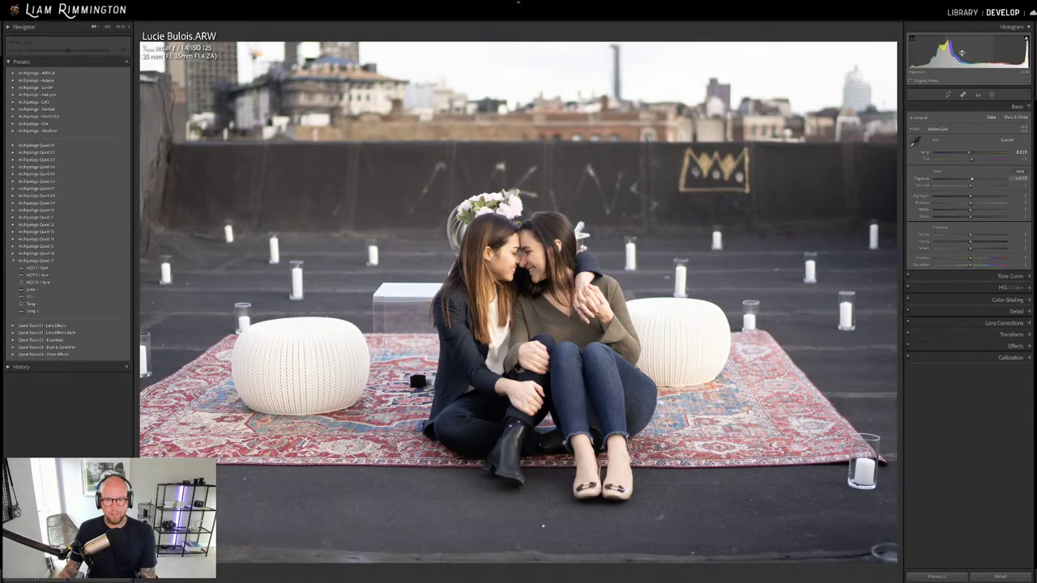
# Apply the AQ17 III / Ayre preset to the rooftop photo and set its profile amount to about 25.
pyautogui.click(100, 268)
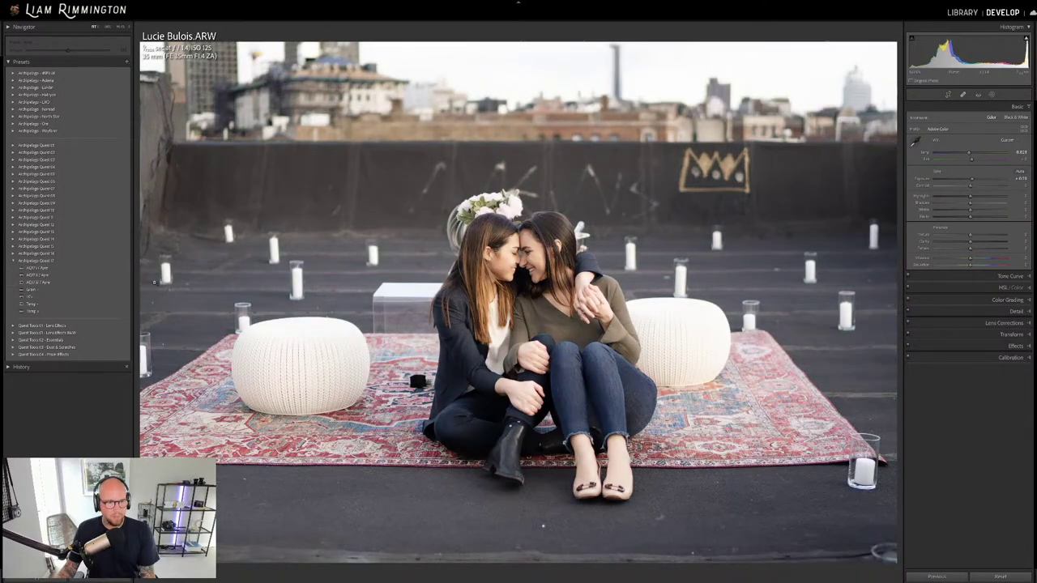
pyautogui.click(113, 285)
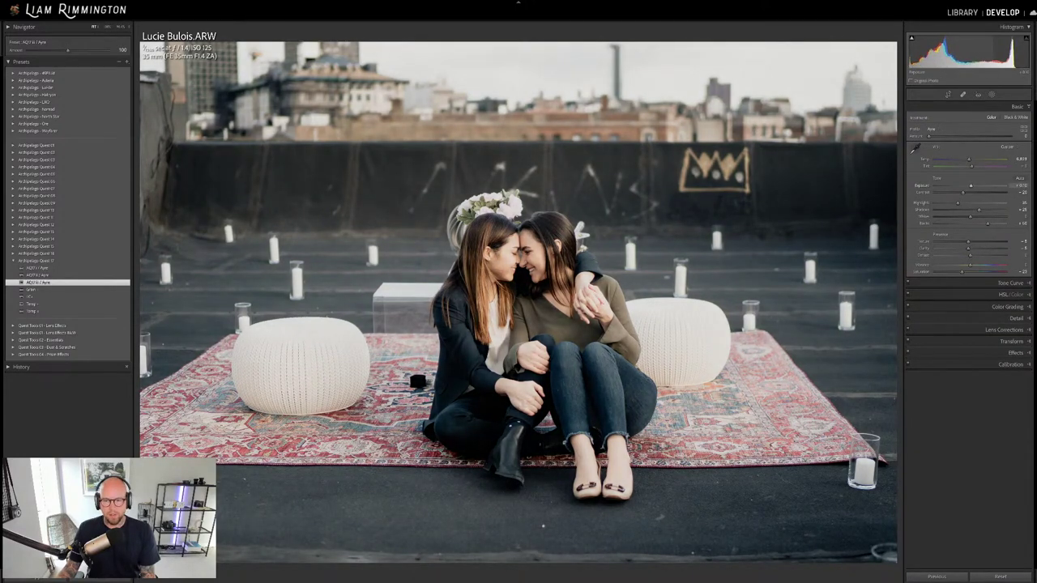
pyautogui.moveTo(931, 138)
pyautogui.mouseDown()
pyautogui.moveTo(957, 138)
pyautogui.moveTo(940, 138)
pyautogui.mouseUp()
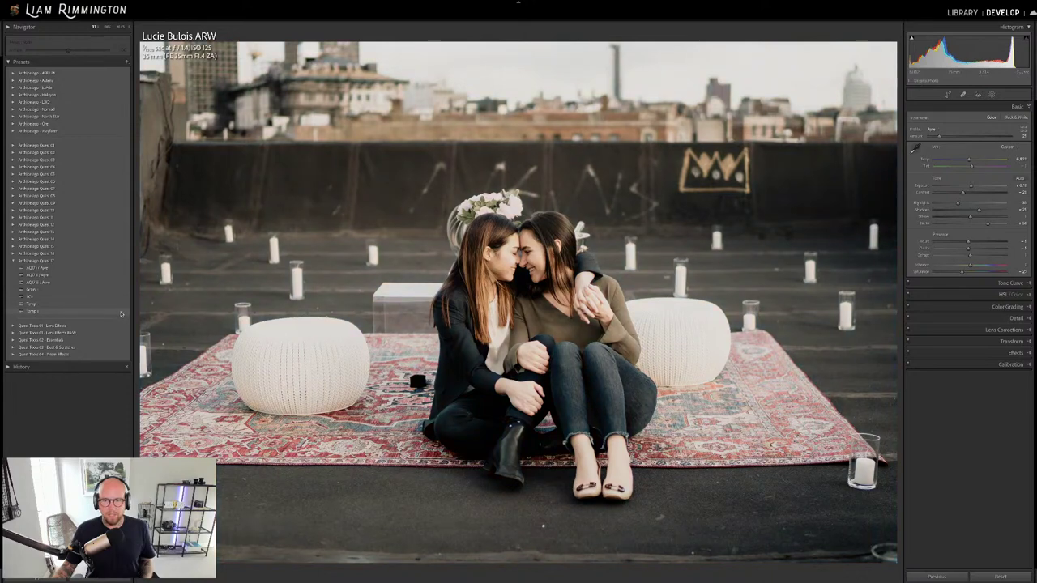
# Apply the Temp + preset to the rooftop photo at an amount of 43 and compare the edit with the original.
pyautogui.click(121, 313)
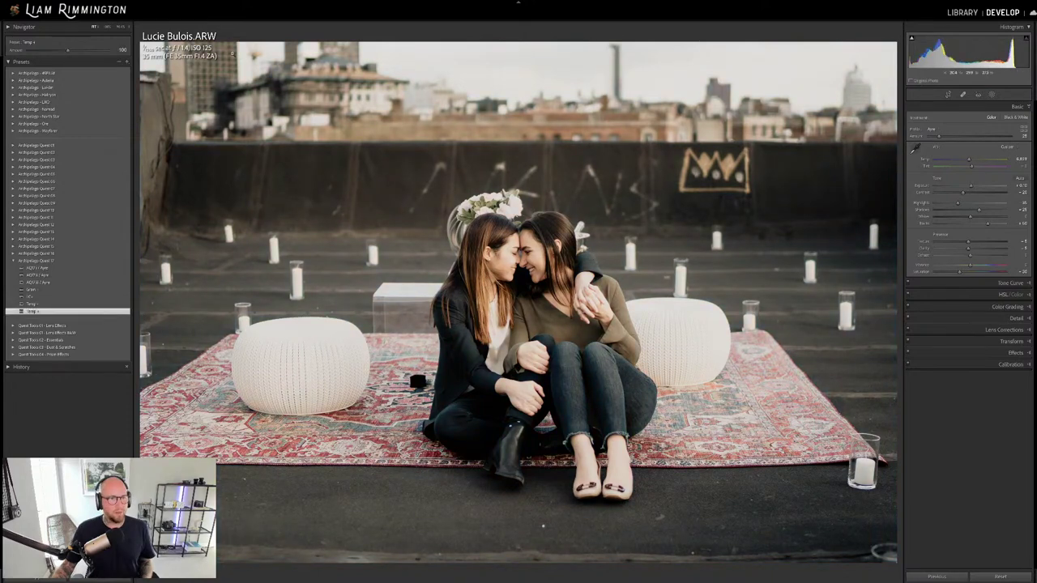
pyautogui.moveTo(69, 50); pyautogui.dragTo(46, 55)
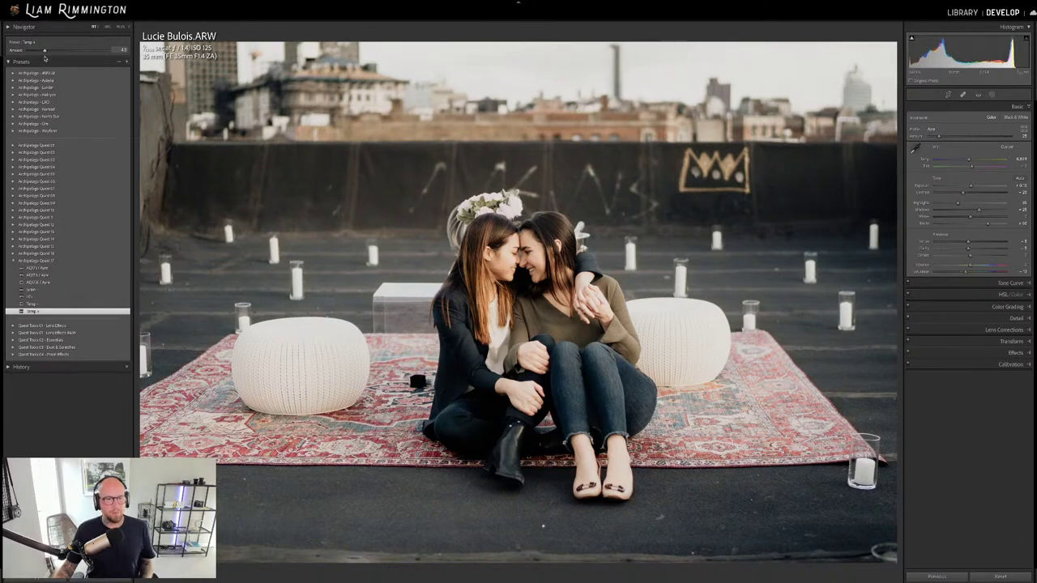
pyautogui.press('\\')
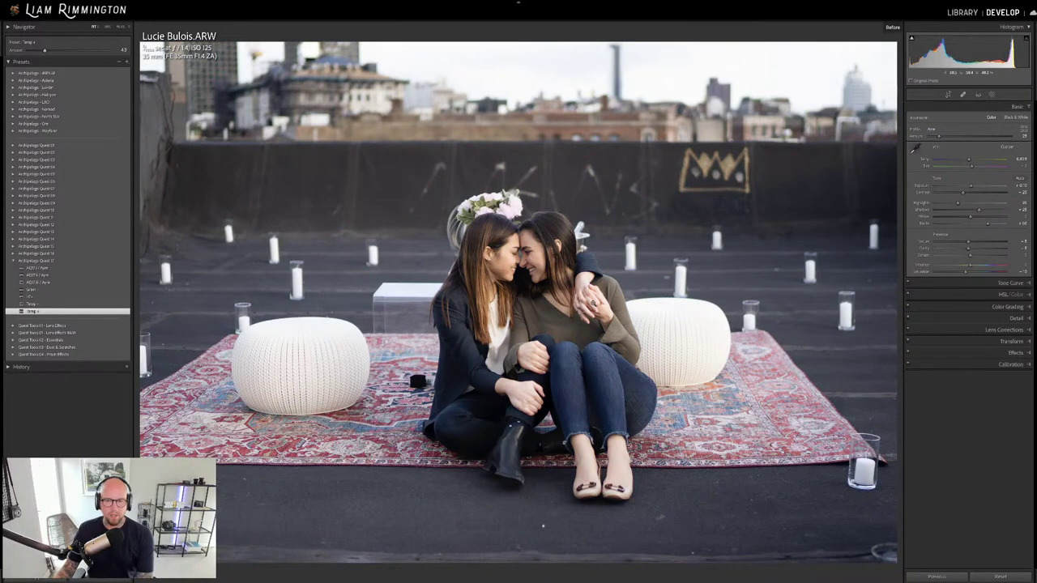
pyautogui.press('\\')
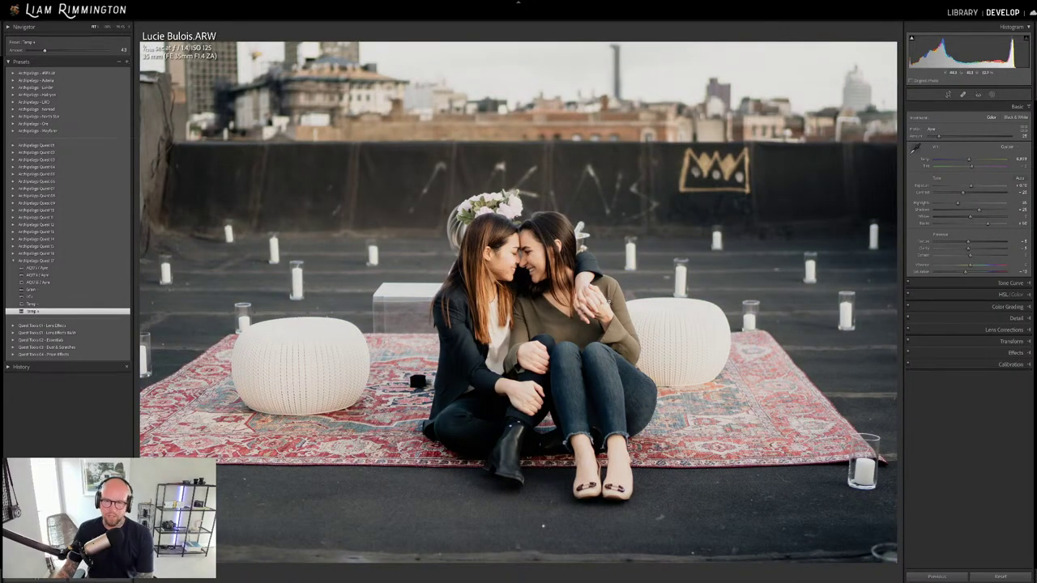
pyautogui.press('\\')
pyautogui.press('\\')
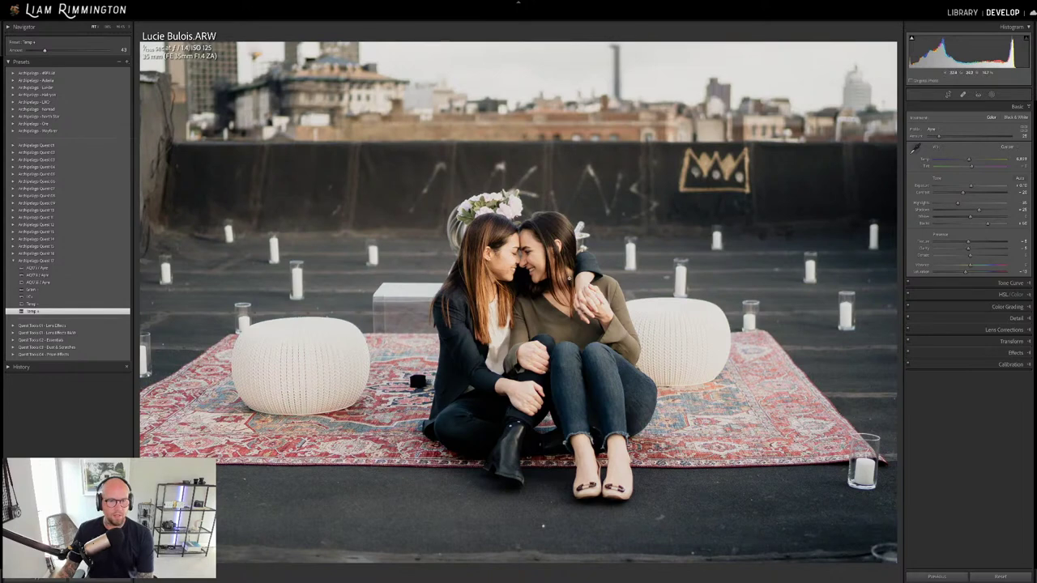
# Compare the rooftop photo's before and after versions side by side with the couple enlarged.
pyautogui.press('y')
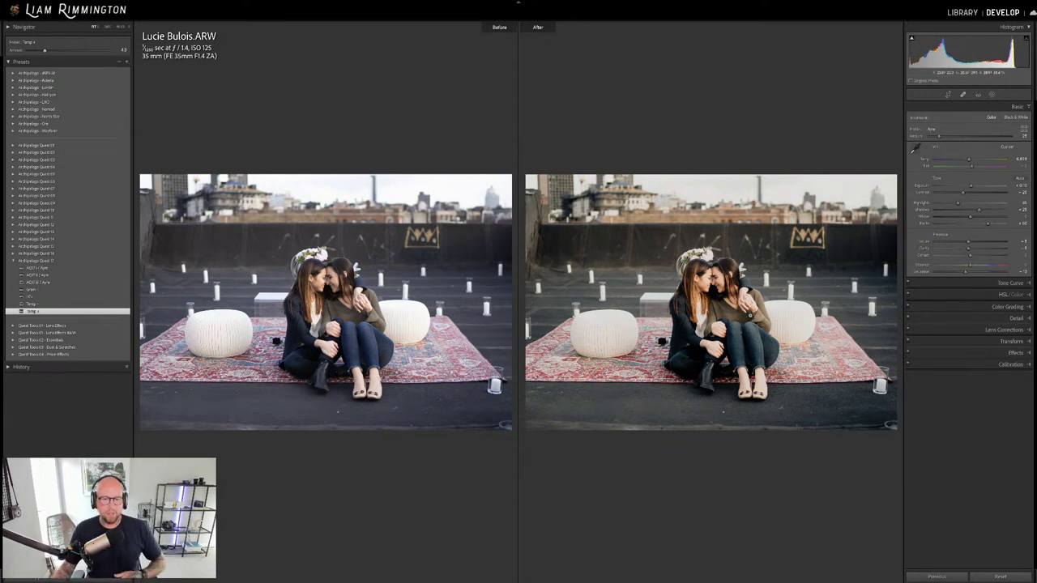
pyautogui.click(744, 317)
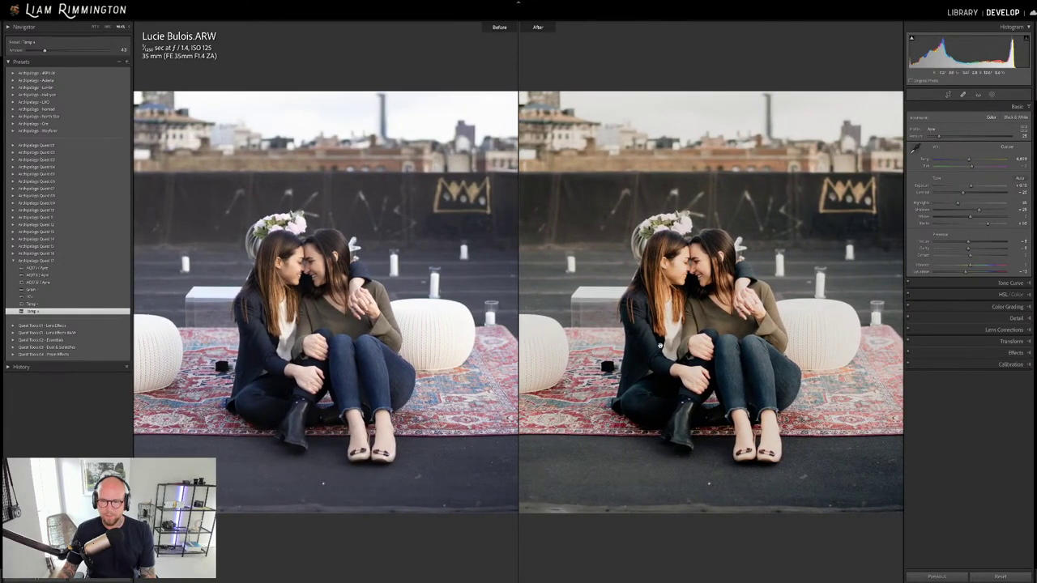
pyautogui.moveTo(651, 344); pyautogui.dragTo(605, 354)
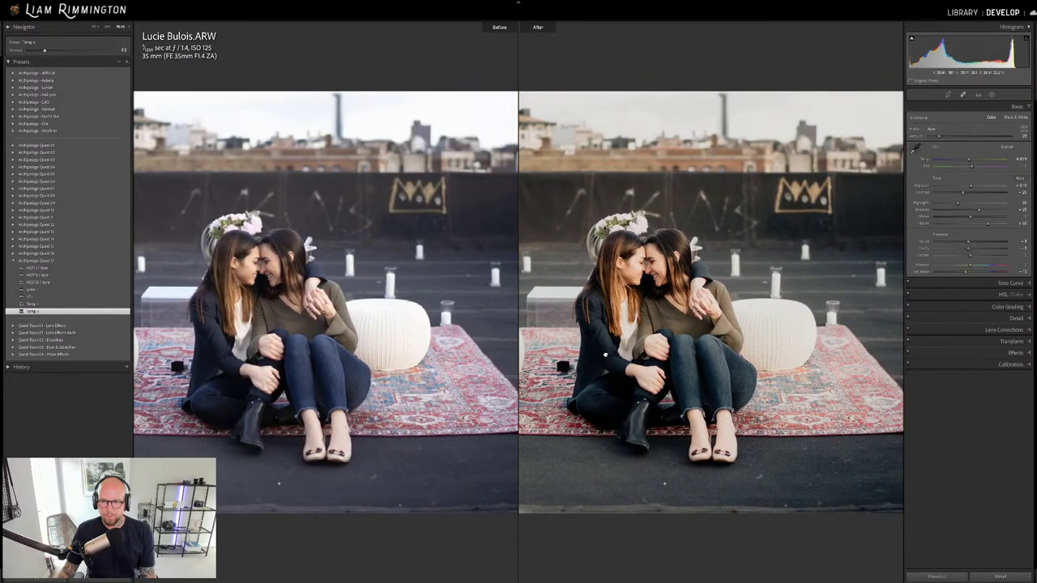
# Close the rooftop couple's before-and-after comparison and open the portrait of the woman in the green car for editing.
pyautogui.click(454, 309)
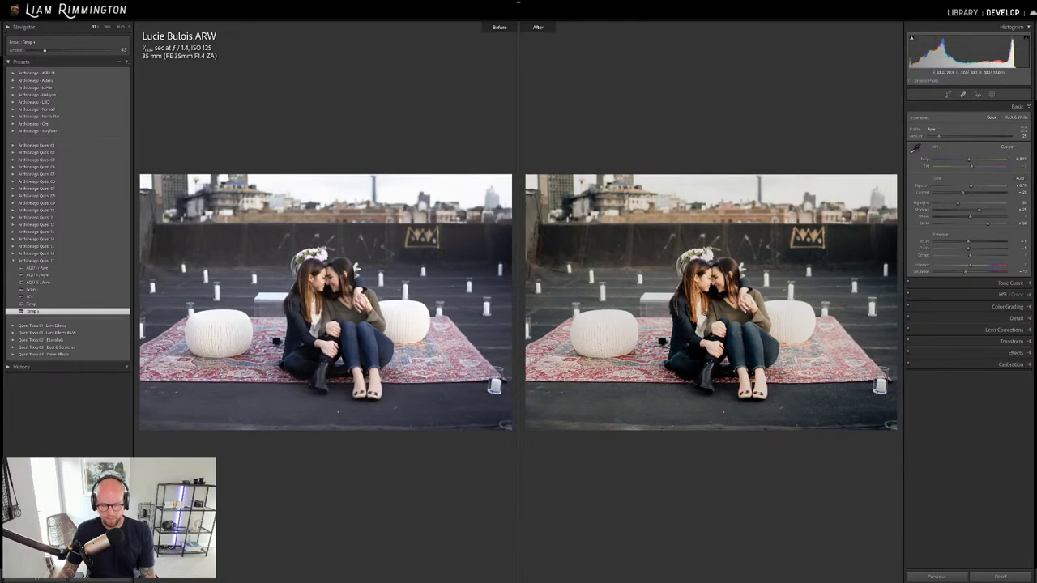
pyautogui.press('y')
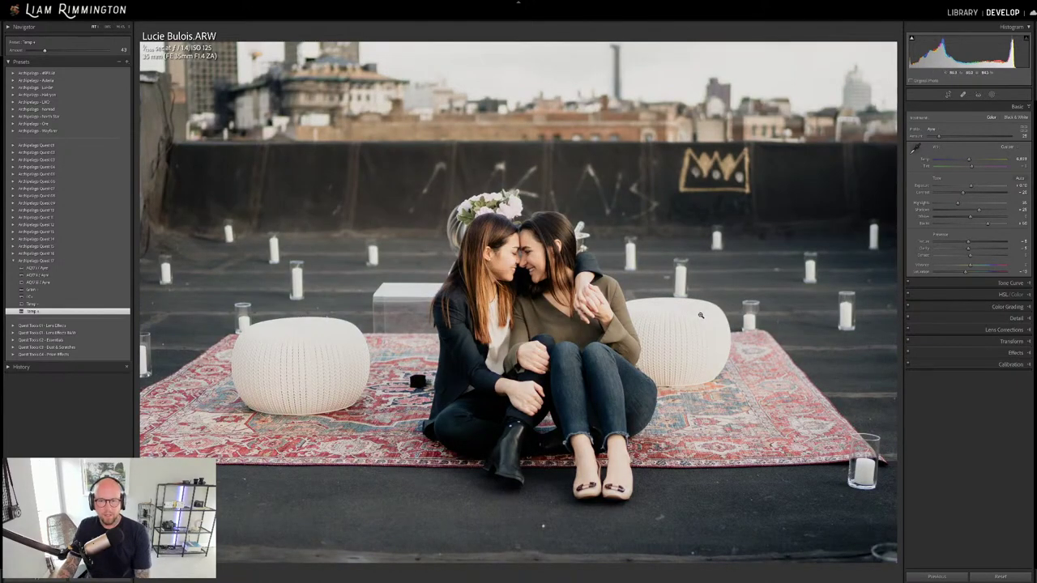
pyautogui.press('g')
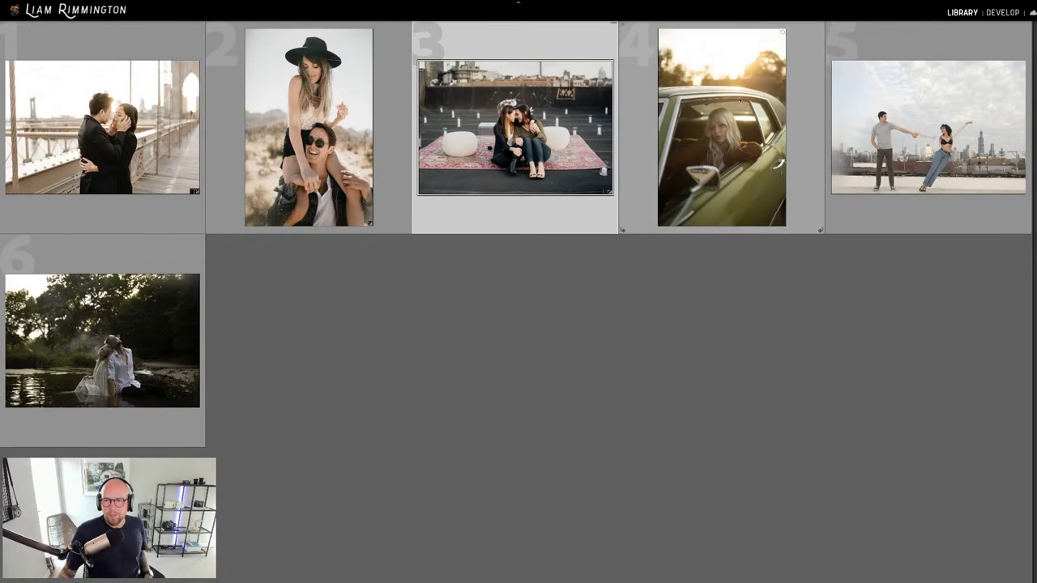
pyautogui.click(735, 107)
pyautogui.press('d')
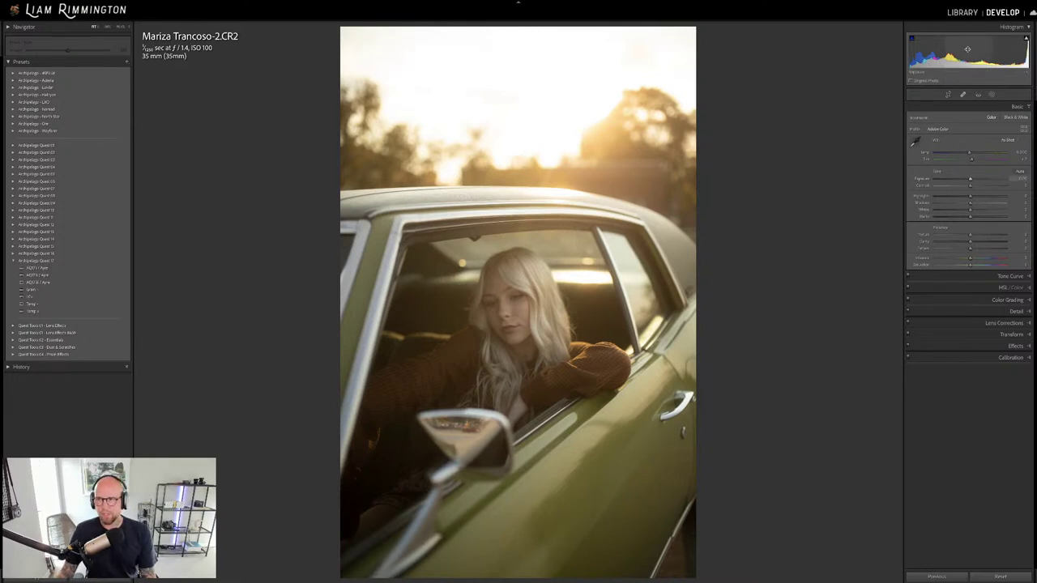
# Apply the AQ17 II / Ayre preset to the car portrait with a profile amount of 100 and exposure at about +0.33.
pyautogui.moveTo(967, 48); pyautogui.dragTo(974, 48)
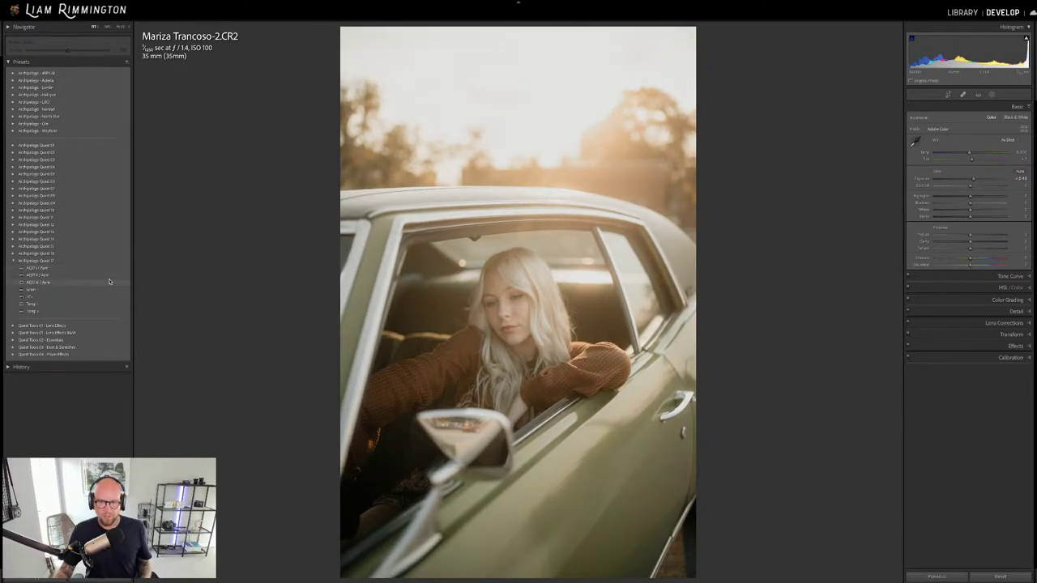
pyautogui.click(109, 276)
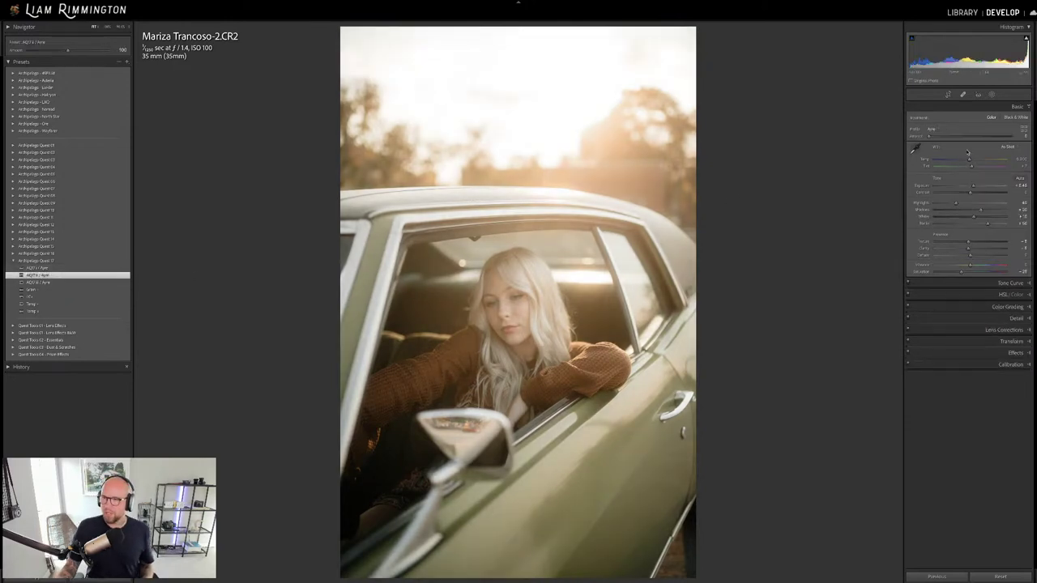
pyautogui.moveTo(954, 136)
pyautogui.mouseDown()
pyautogui.moveTo(979, 134)
pyautogui.moveTo(970, 133)
pyautogui.mouseUp()
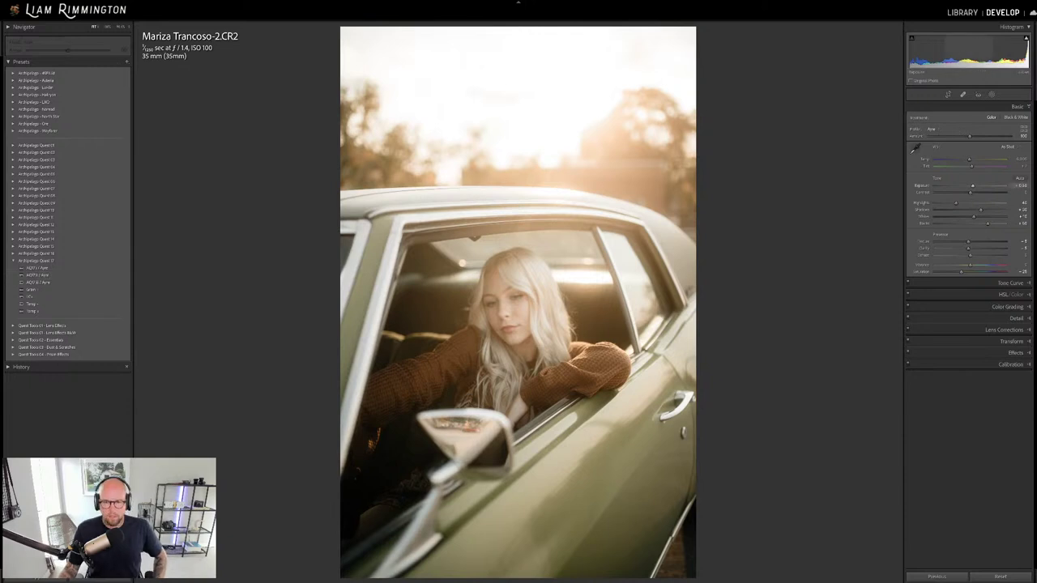
pyautogui.moveTo(972, 186); pyautogui.dragTo(971, 185)
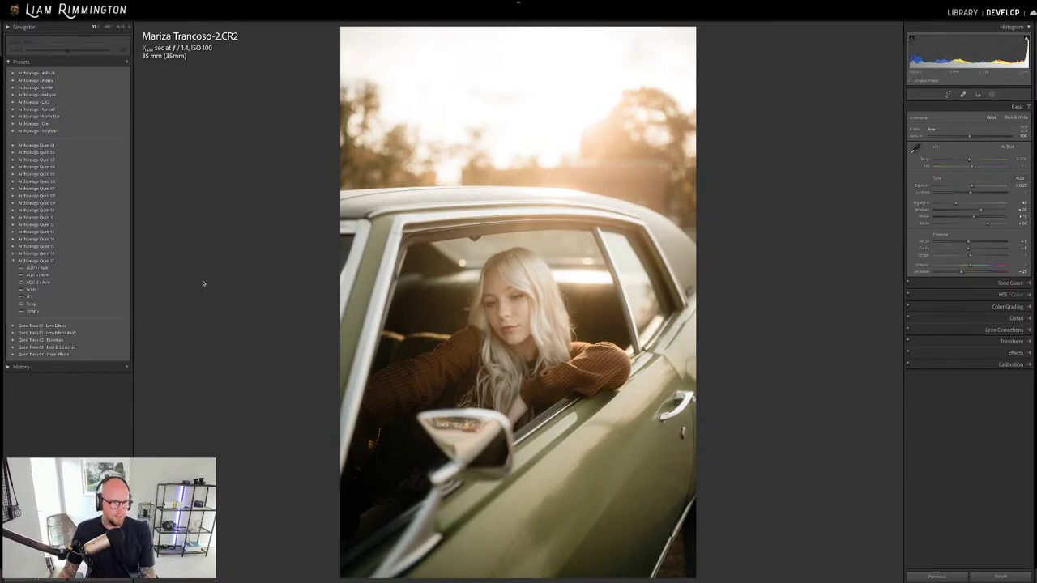
# Apply the Grain + preset to the car portrait and inspect the grain on the enlarged woman.
pyautogui.click(111, 291)
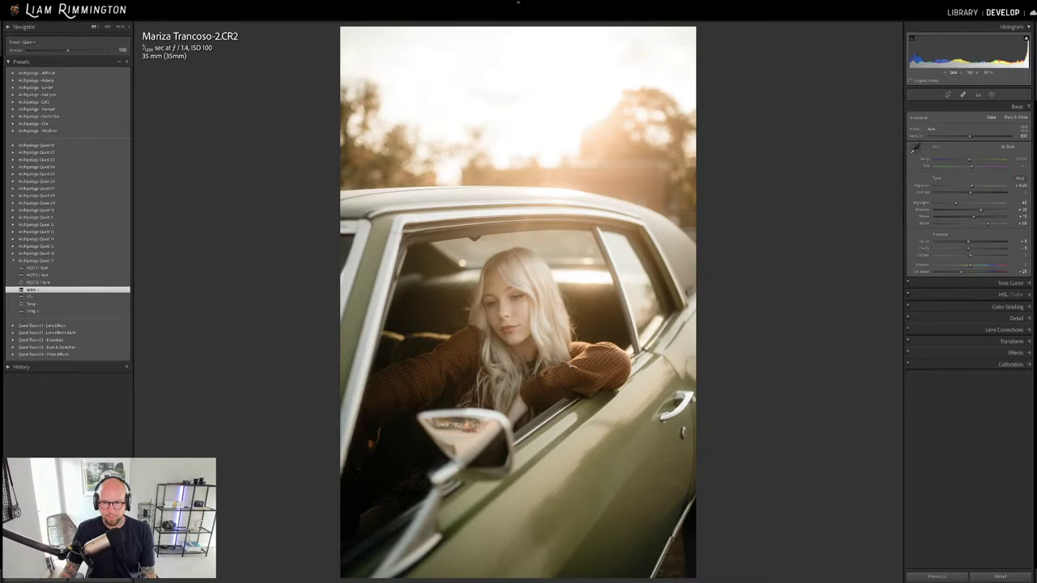
pyautogui.click(506, 318)
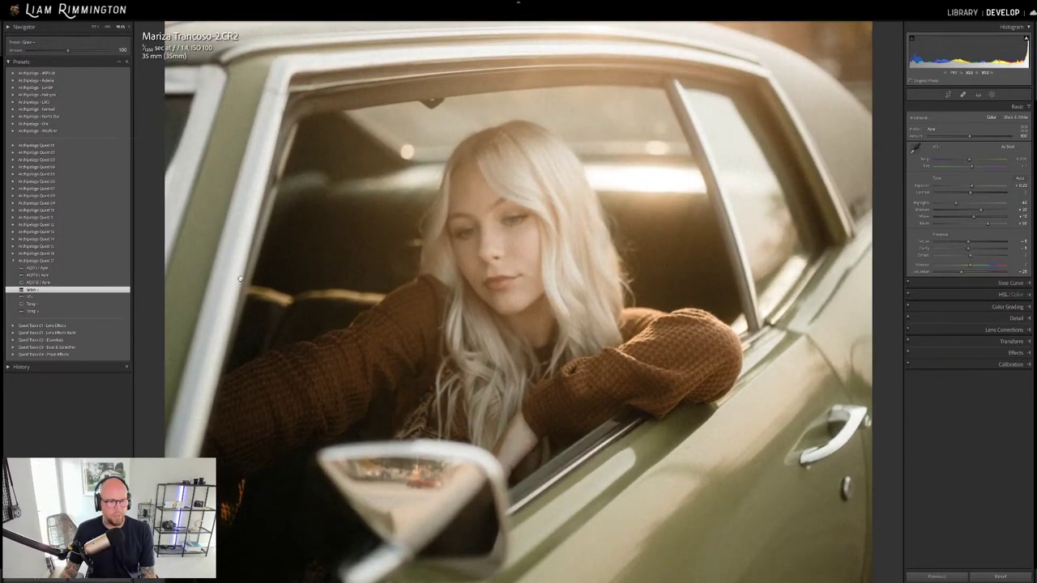
pyautogui.scroll(-3, 600, 243)
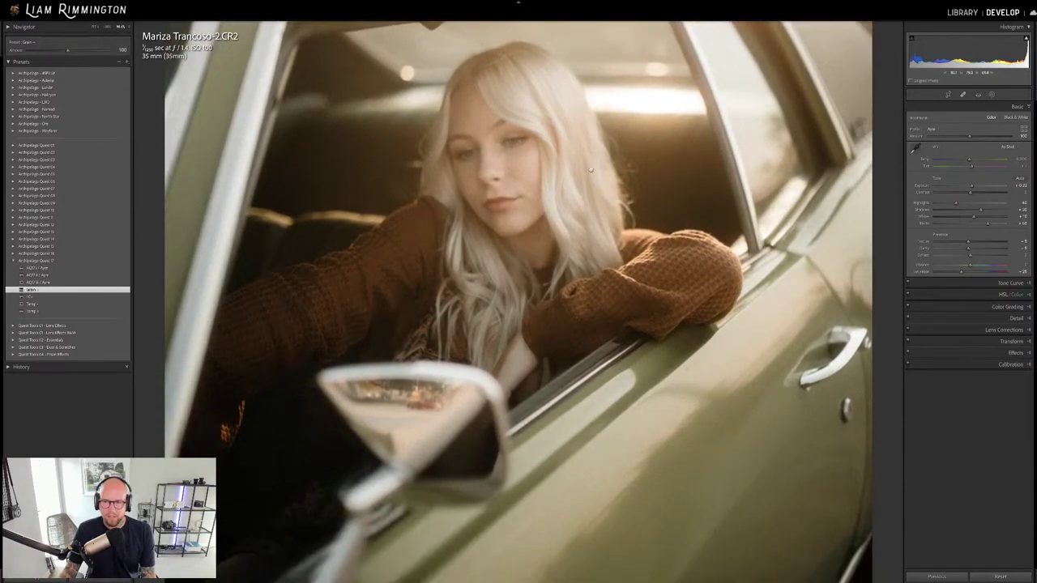
pyautogui.scroll(2, 576, 236)
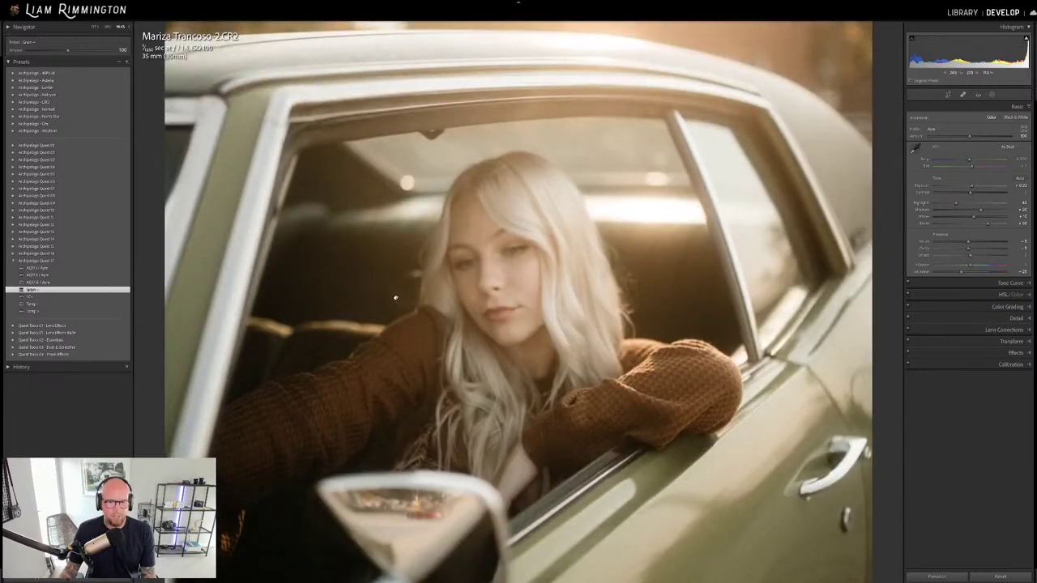
pyautogui.click(212, 292)
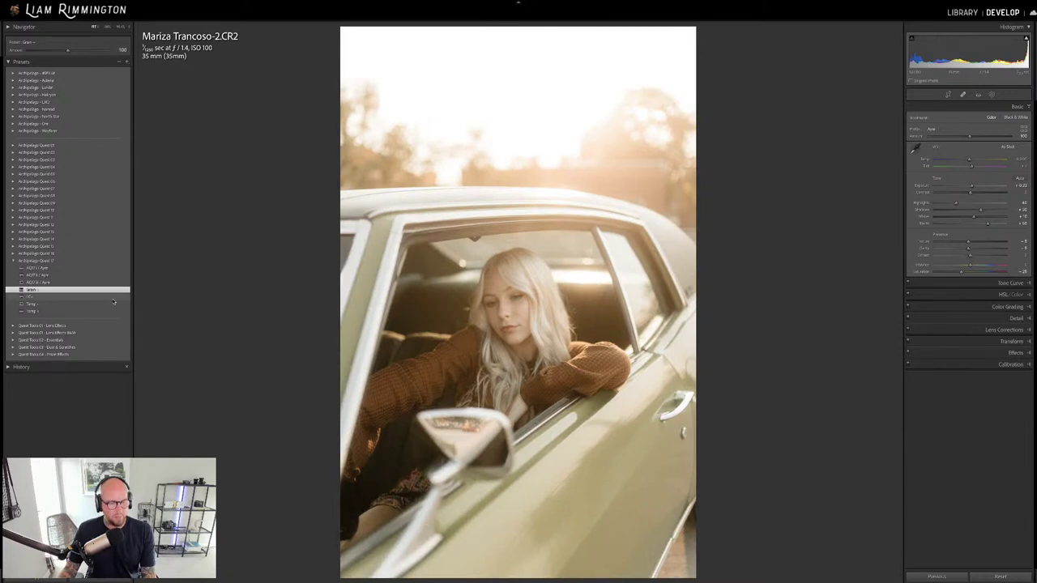
# Apply the LC + preset to the car portrait and darken its edges by lowering the manual lens vignetting amount to -100.
pyautogui.click(113, 298)
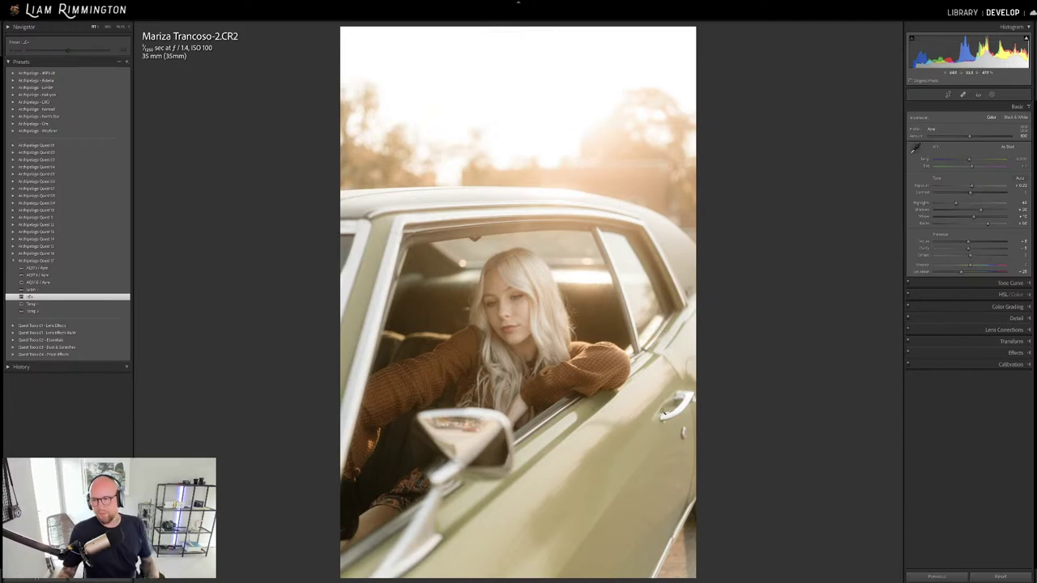
pyautogui.click(972, 330)
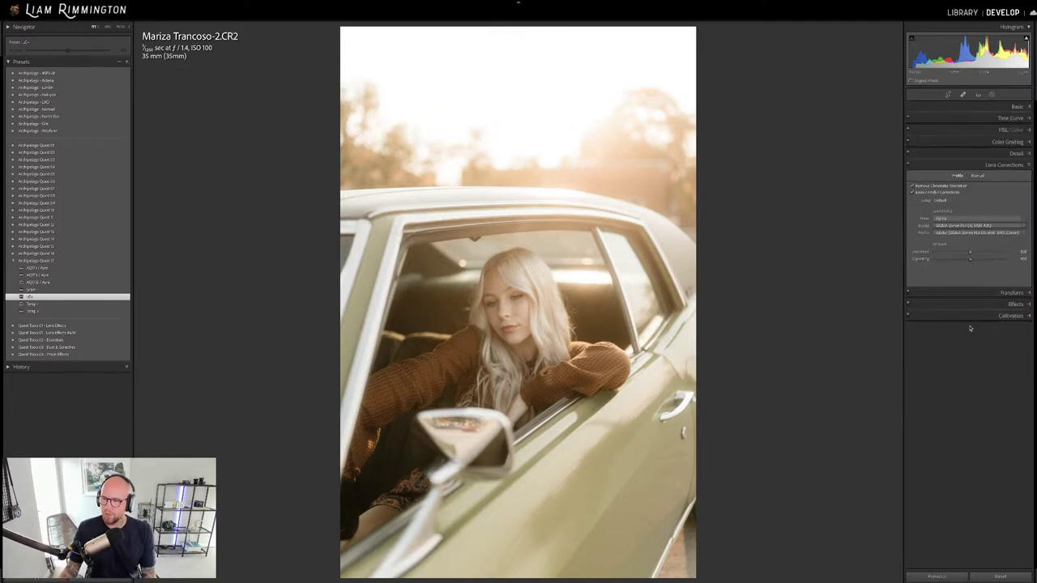
pyautogui.click(977, 176)
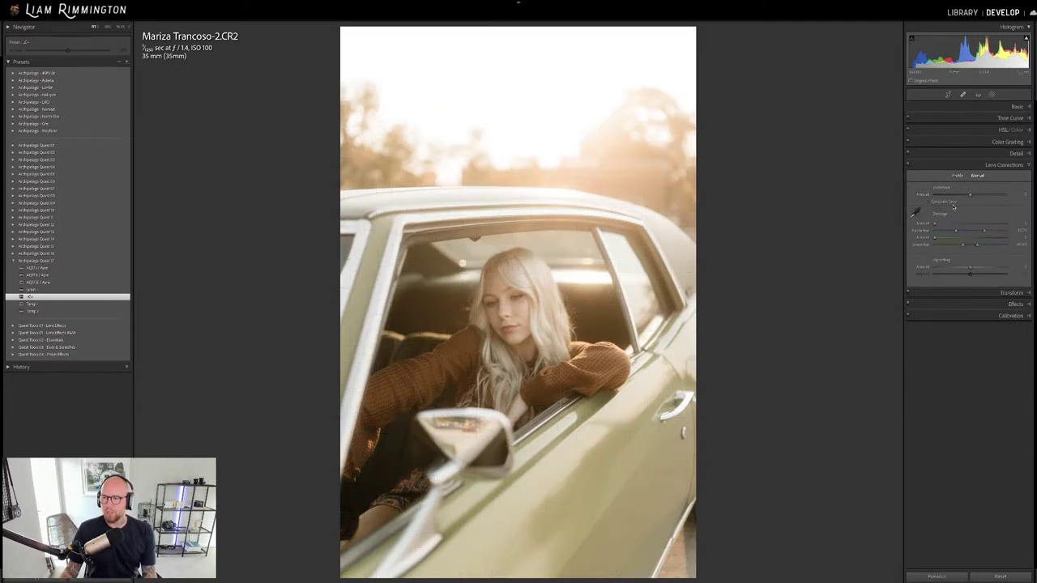
pyautogui.moveTo(927, 201); pyautogui.dragTo(957, 199)
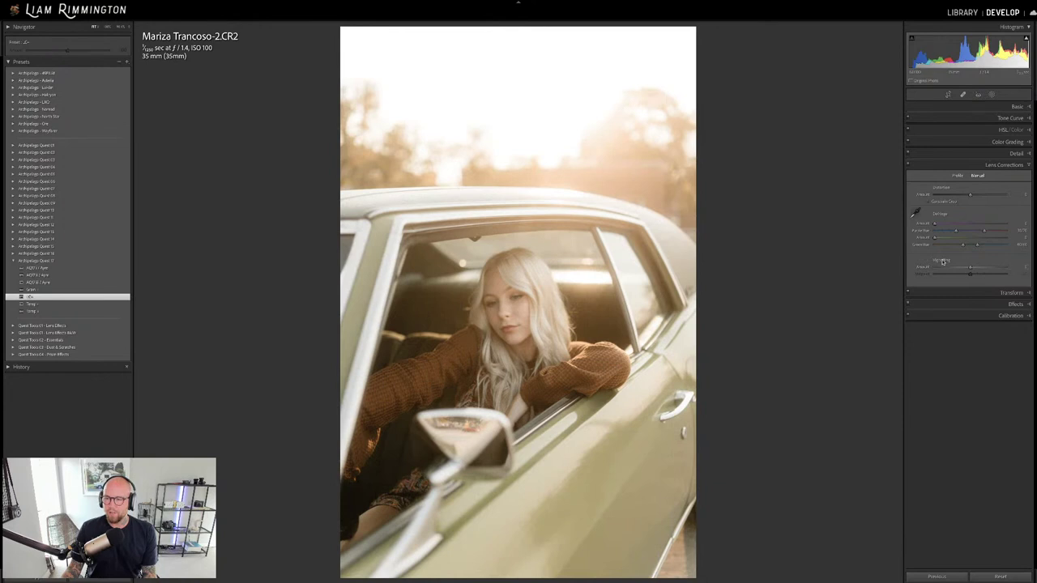
pyautogui.moveTo(967, 267); pyautogui.dragTo(929, 274)
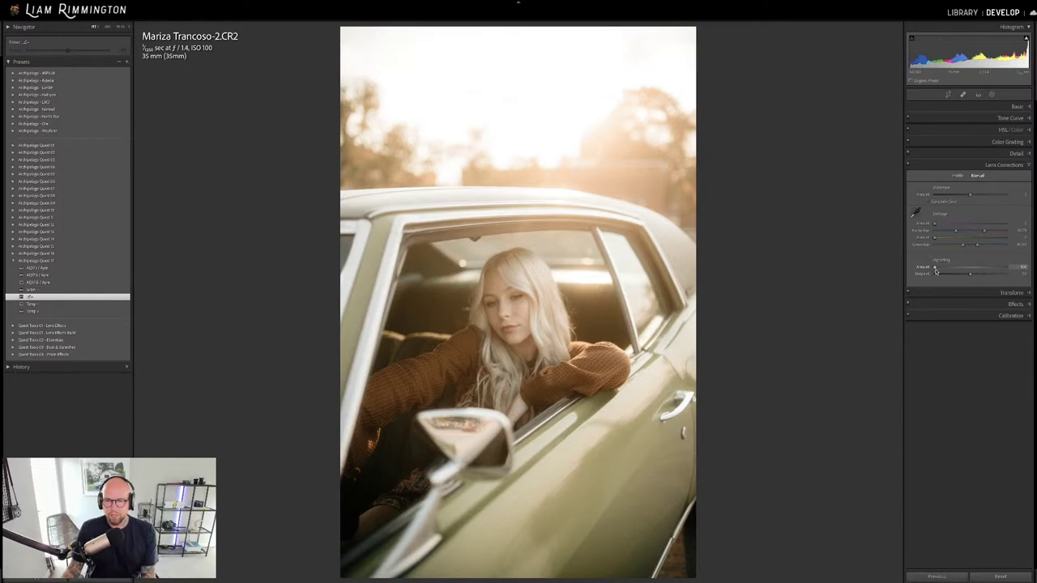
pyautogui.moveTo(936, 272); pyautogui.dragTo(926, 272)
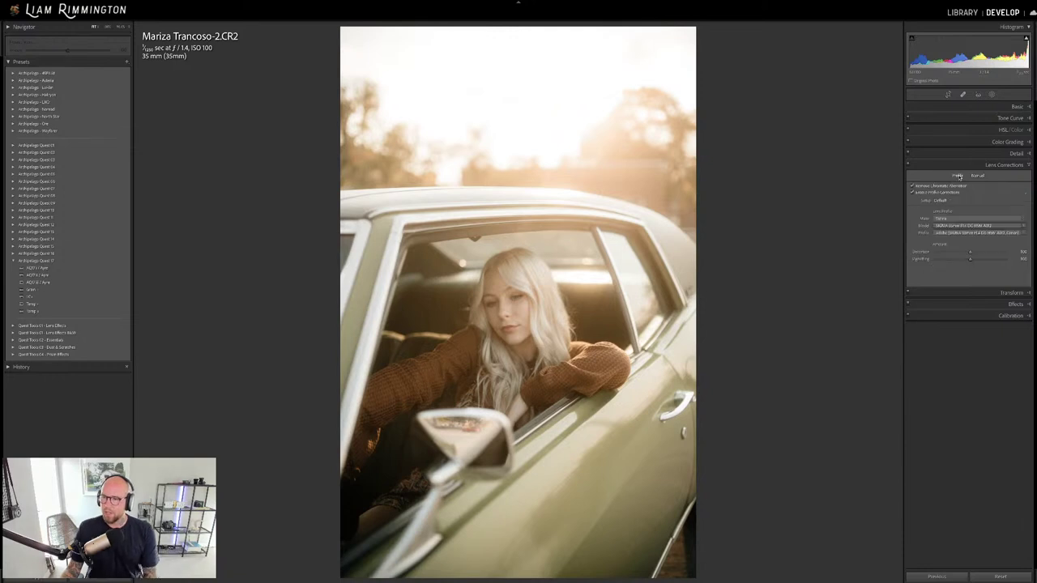
pyautogui.click(1001, 165)
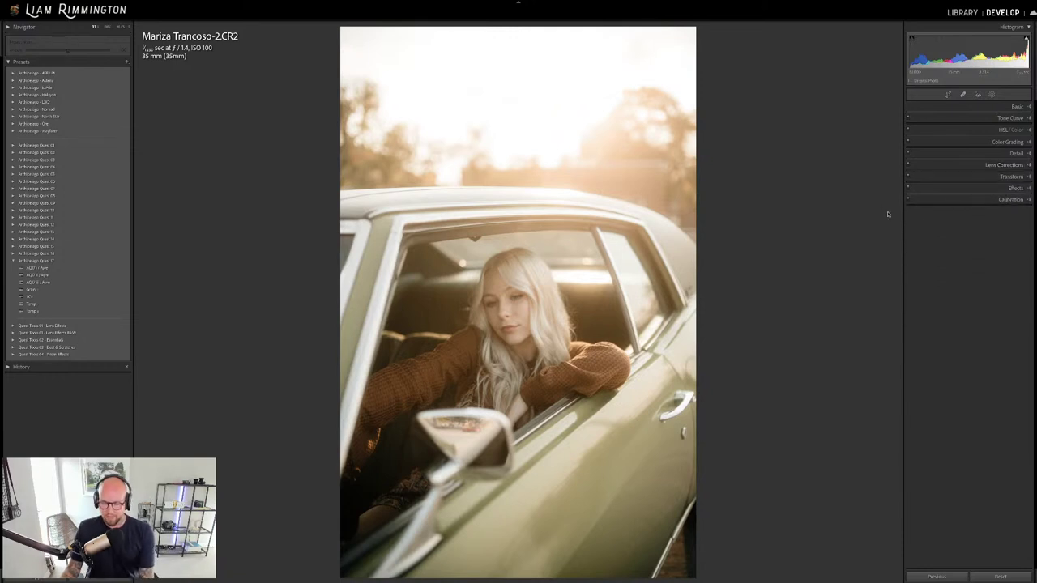
# Compare the car portrait with its original and lower its exposure to about +0.10.
pyautogui.press('\\')
pyautogui.press('\\')
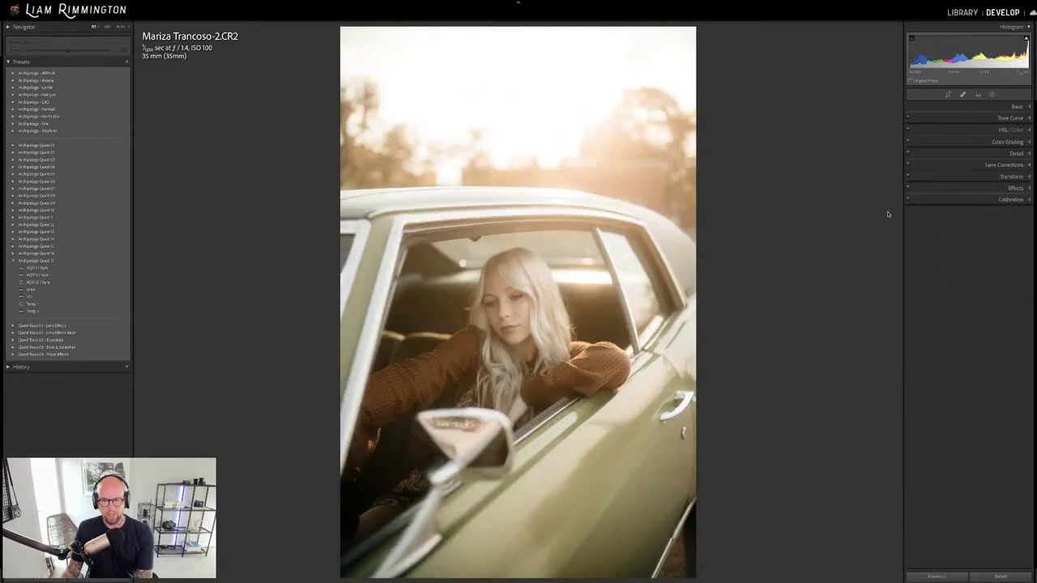
pyautogui.moveTo(973, 50); pyautogui.dragTo(969, 50)
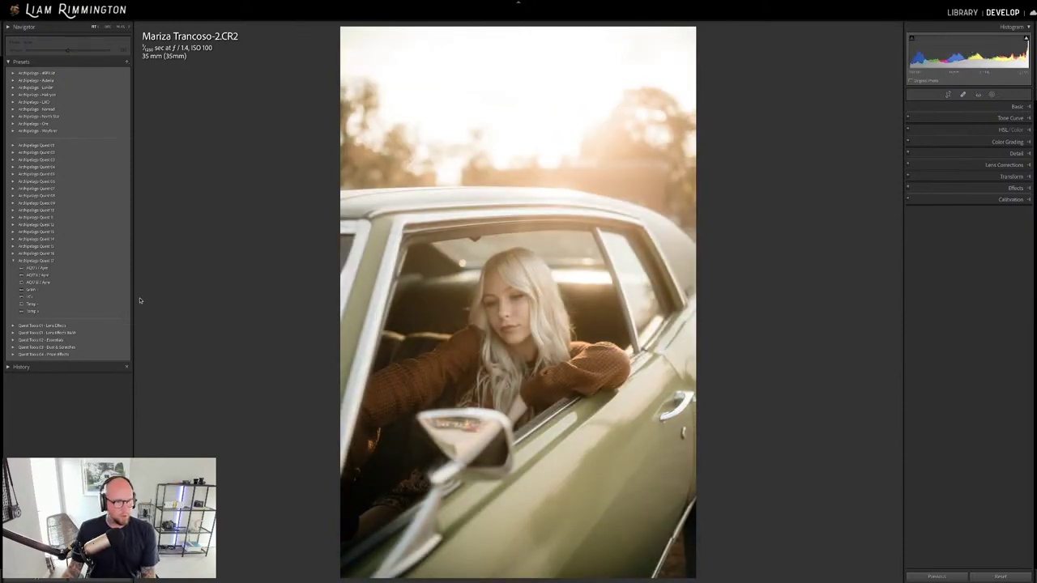
# Apply the Temp + preset to the car portrait and raise its Ayre profile amount to about 157.
pyautogui.click(93, 314)
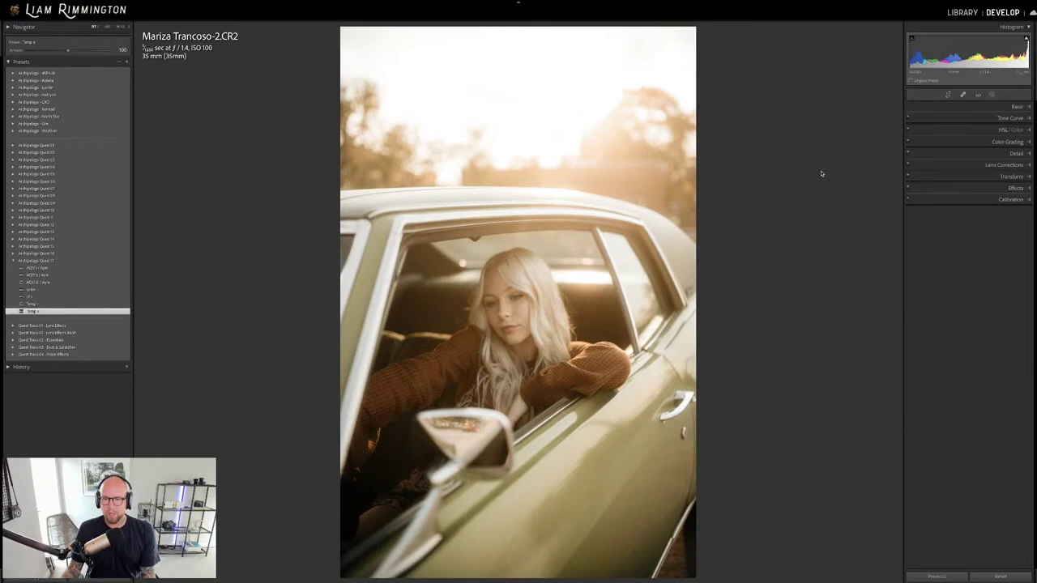
pyautogui.click(1017, 107)
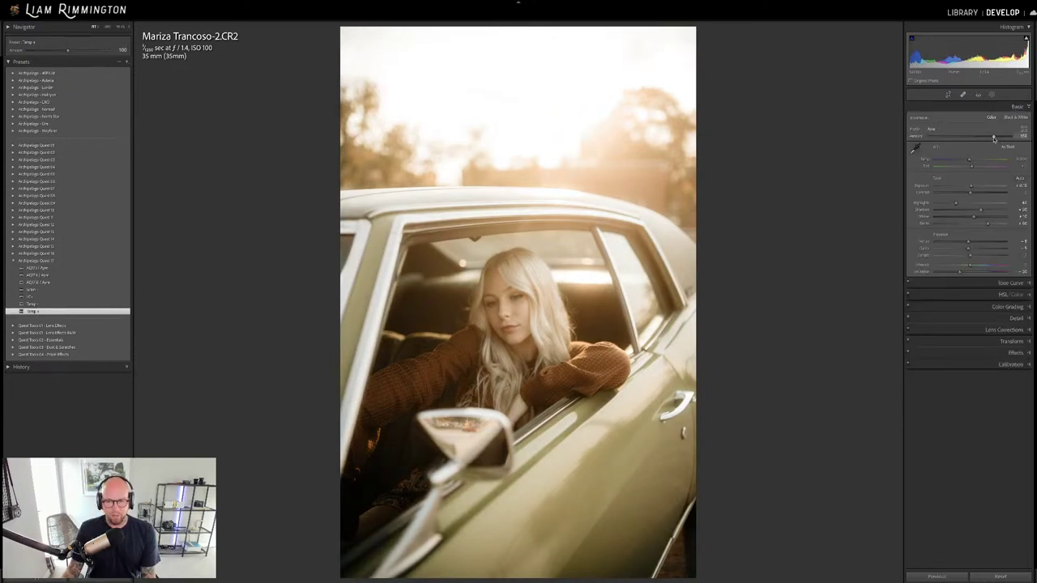
pyautogui.moveTo(994, 138)
pyautogui.mouseDown()
pyautogui.moveTo(1003, 139)
pyautogui.moveTo(994, 139)
pyautogui.mouseUp()
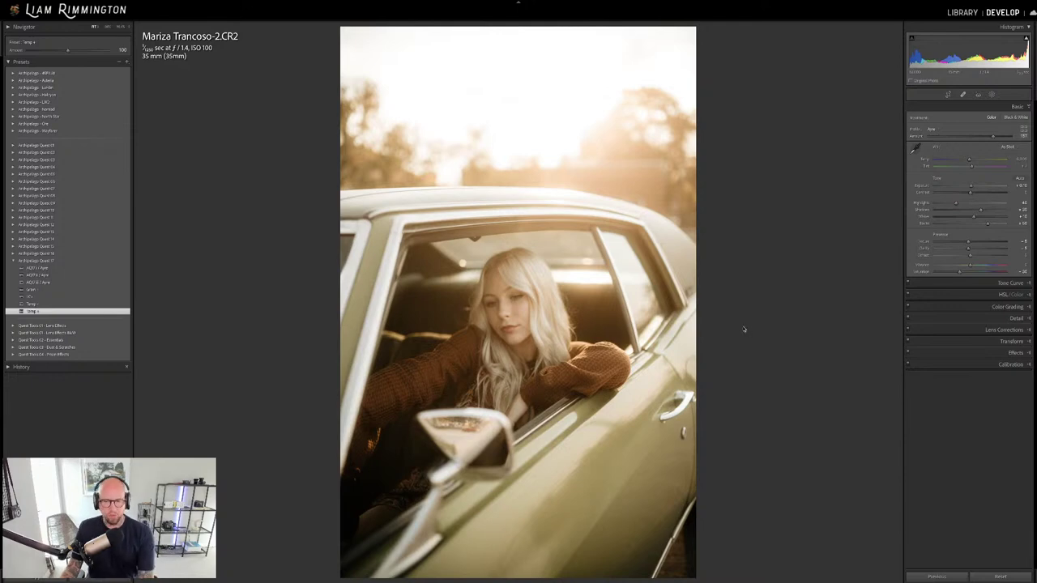
# Lower the car portrait's exposure to 0.00 and compare the edit with the original, including side by side.
pyautogui.press('\\')
pyautogui.press('\\')
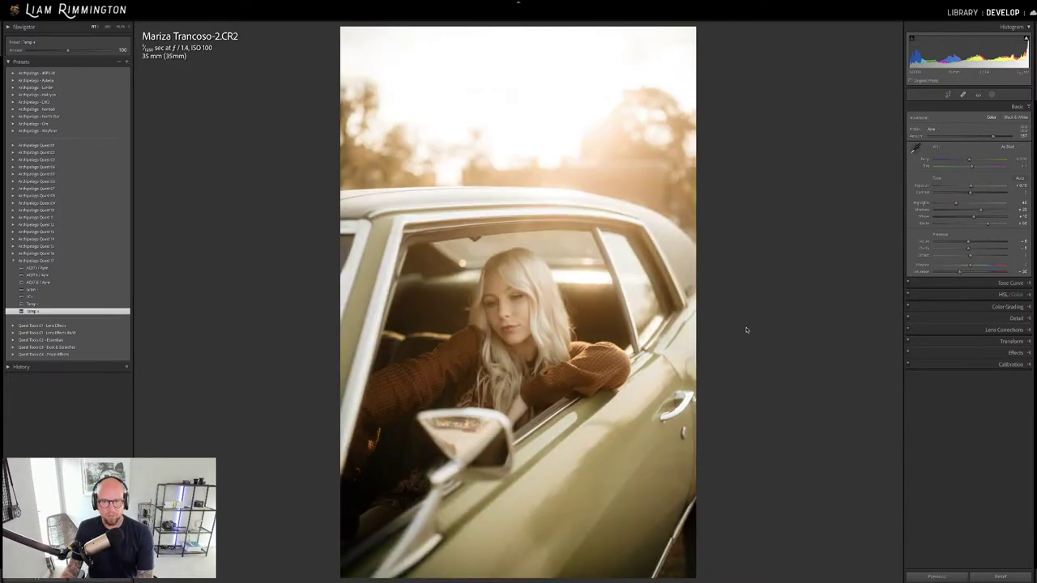
pyautogui.press('\\')
pyautogui.press('\\')
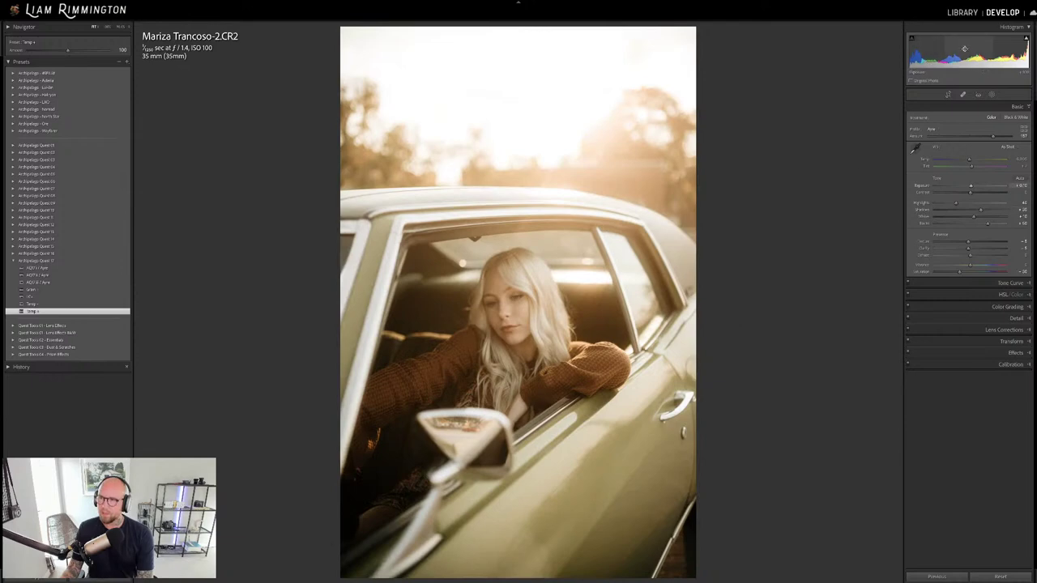
pyautogui.moveTo(972, 55); pyautogui.dragTo(969, 55)
pyautogui.press('\\')
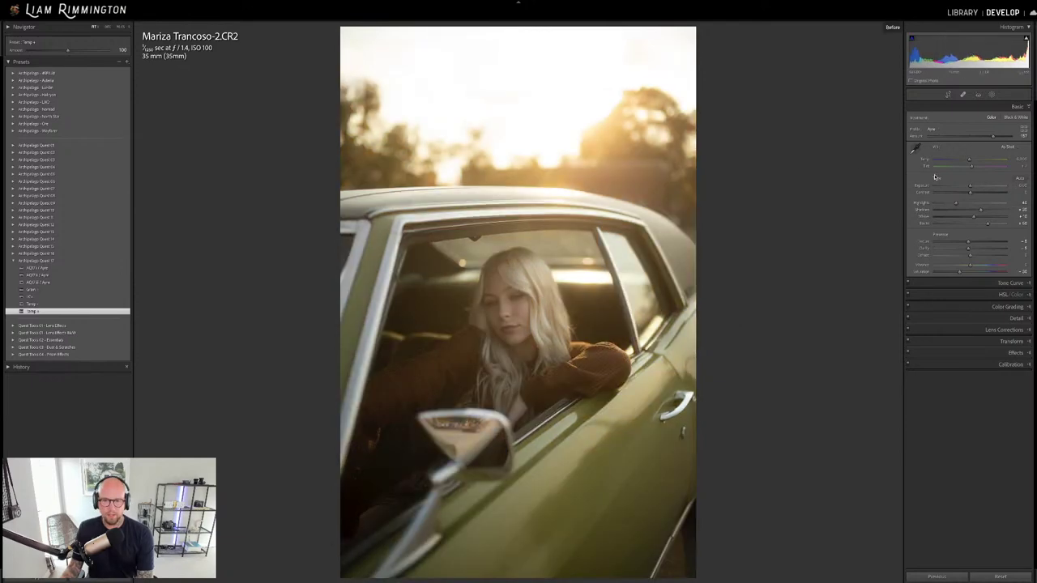
pyautogui.press('\\')
pyautogui.press('y')
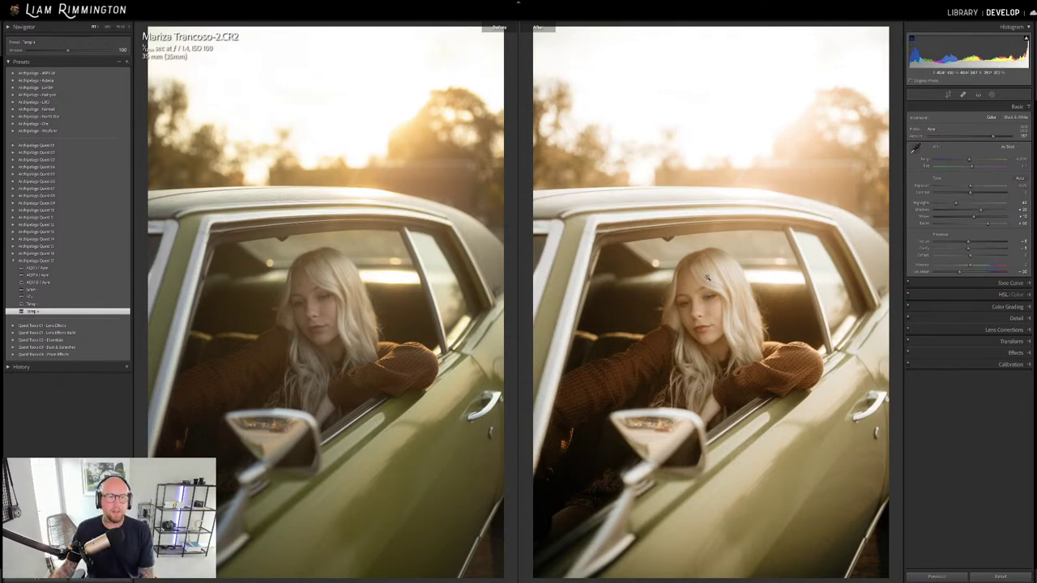
pyautogui.press('y')
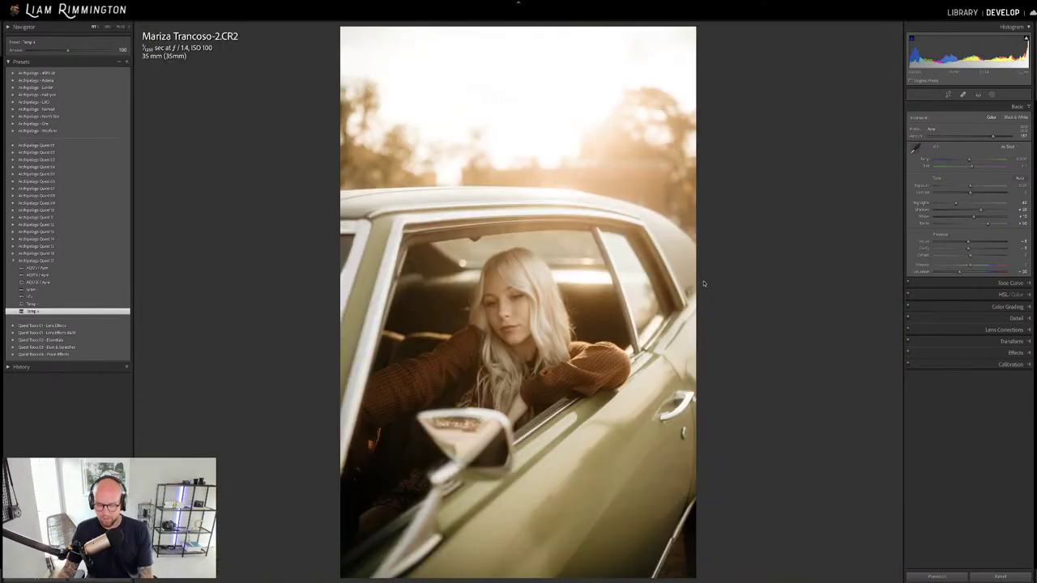
# Open the photo of the couple holding hands before the city skyline and straighten it slightly with a small crop rotation.
pyautogui.press('g')
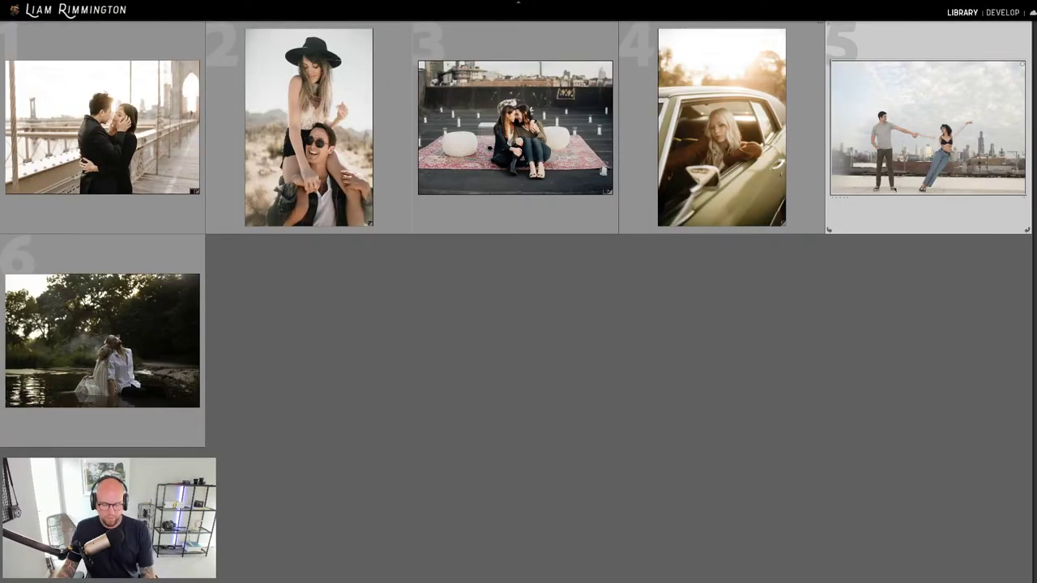
pyautogui.press('d')
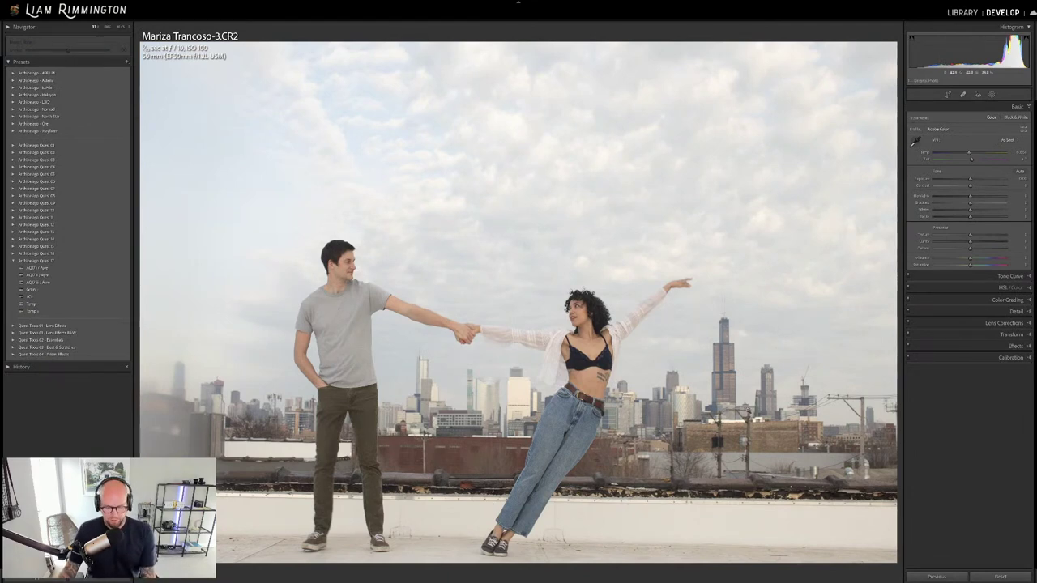
pyautogui.press('r')
pyautogui.moveTo(899, 350); pyautogui.dragTo(898, 341)
pyautogui.press('Return')
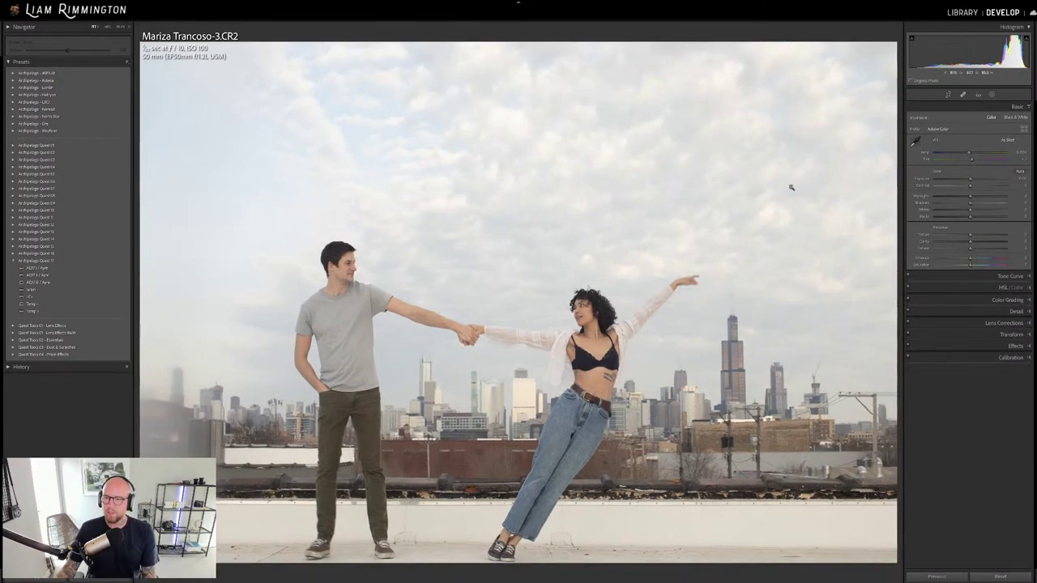
# Warm the skyline couple photo's white balance and apply the AQ17 III / Ayre preset.
pyautogui.moveTo(969, 153); pyautogui.dragTo(974, 154)
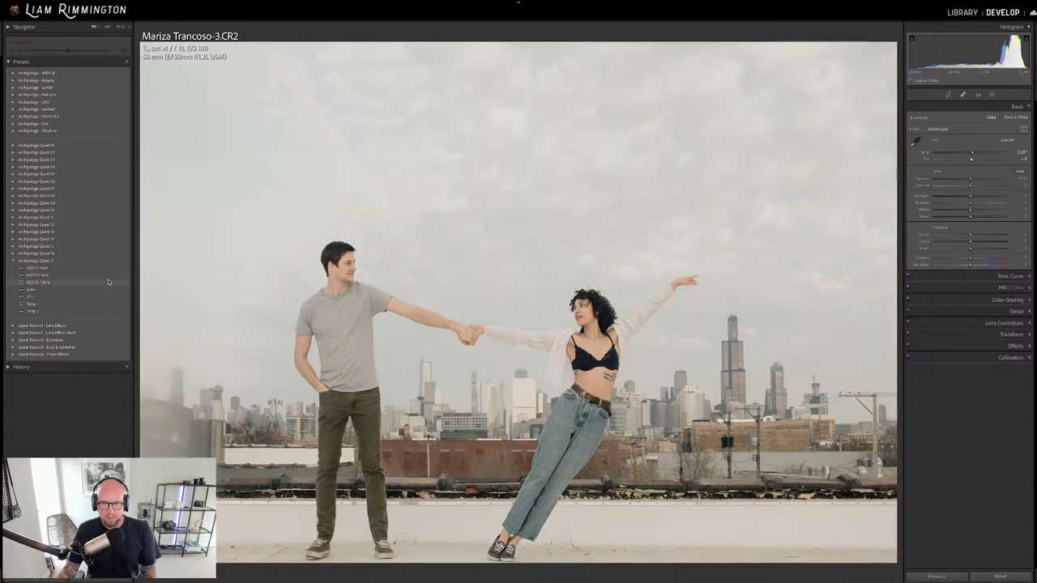
pyautogui.click(108, 282)
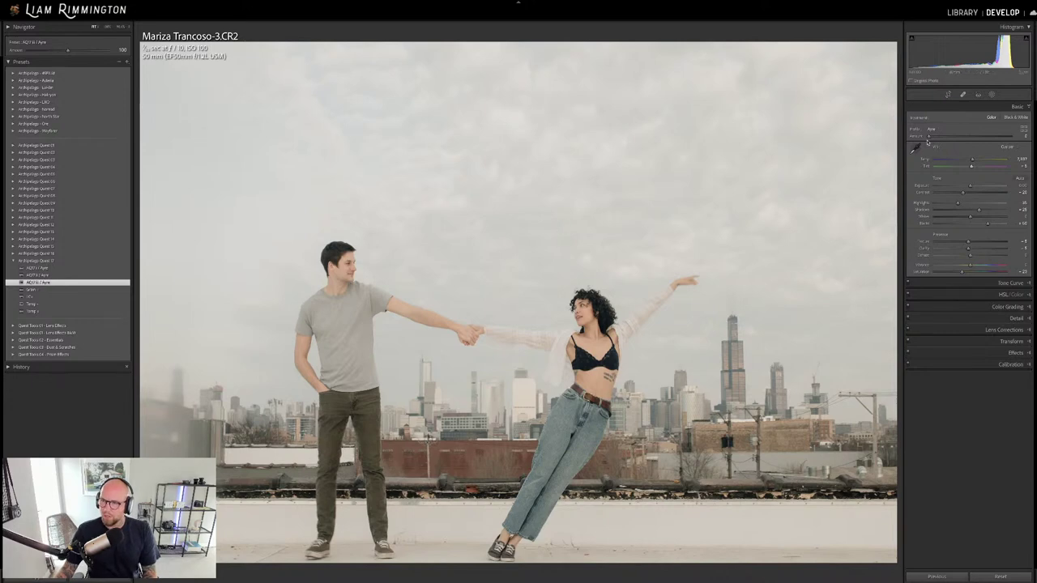
# Raise the skyline couple photo's Ayre profile amount to about 110, lower its exposure to about -0.2, and compare with the original.
pyautogui.moveTo(929, 138); pyautogui.dragTo(975, 146)
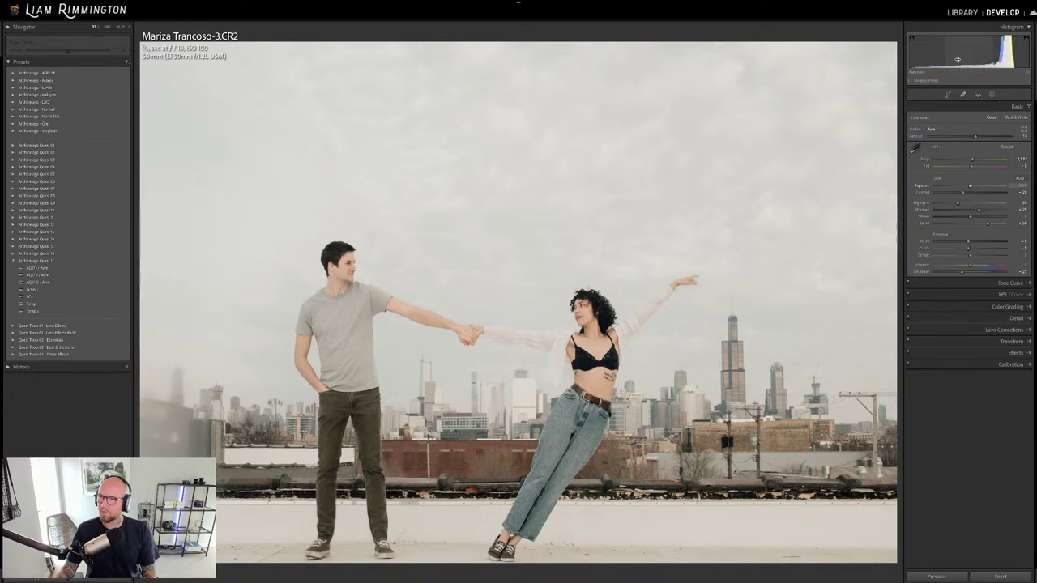
pyautogui.moveTo(970, 185); pyautogui.dragTo(969, 186)
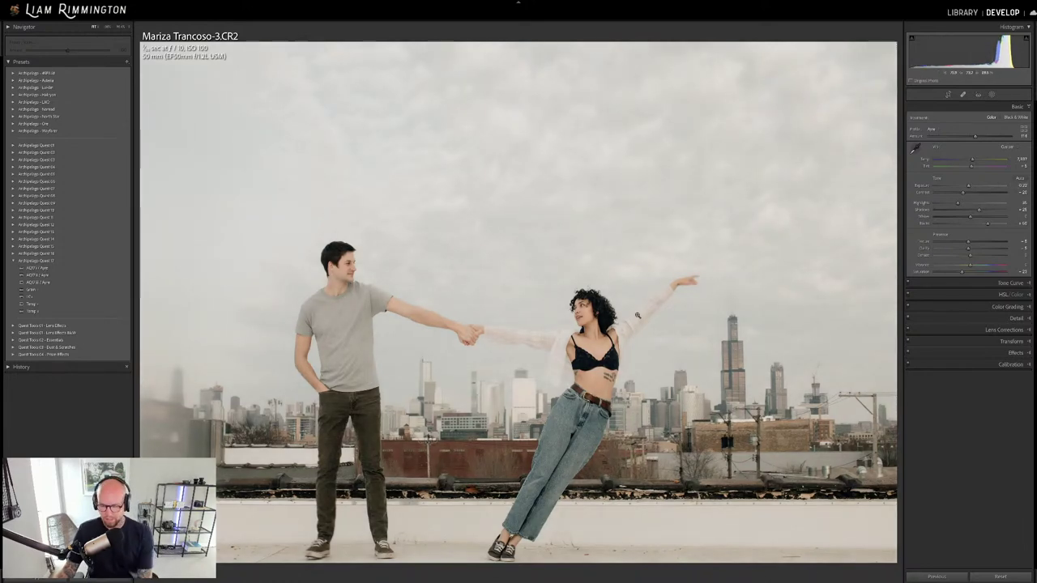
pyautogui.press('\\')
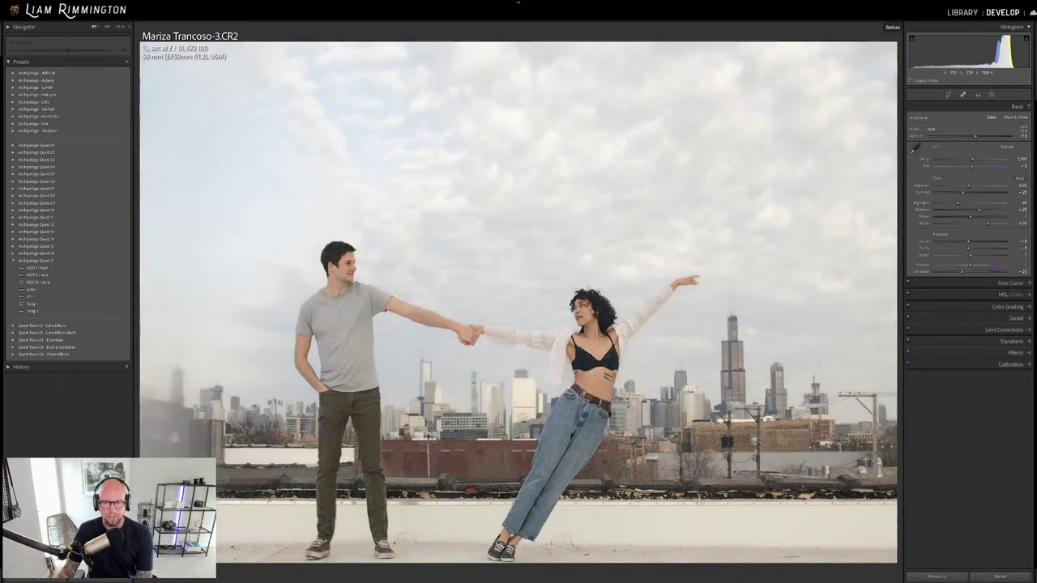
pyautogui.press('\\')
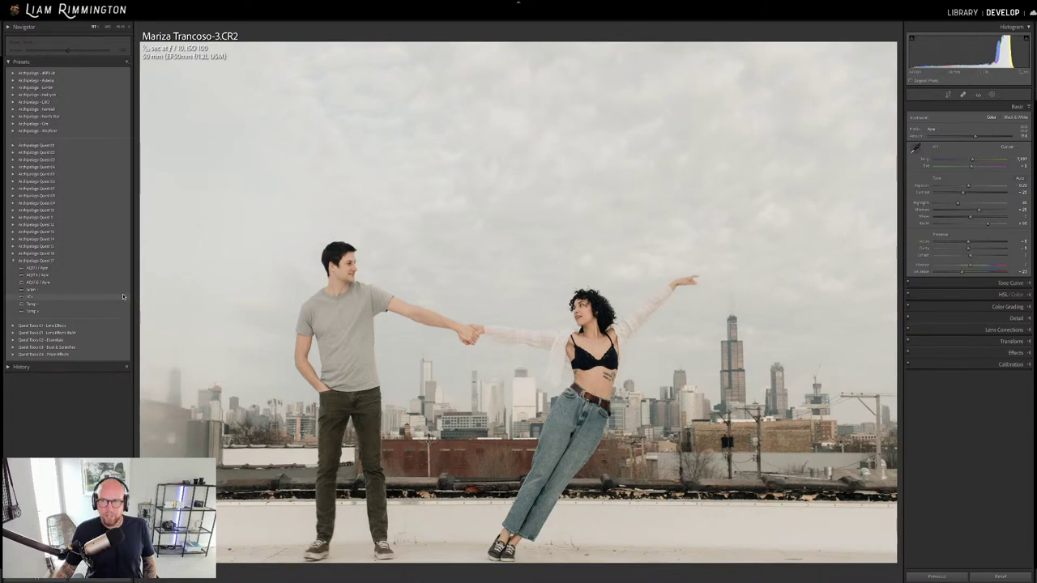
# Apply the Quest 17 preset between Grain and Temp - to the skyline couple photo, warm its temperature slightly, and compare with the original.
pyautogui.click(124, 296)
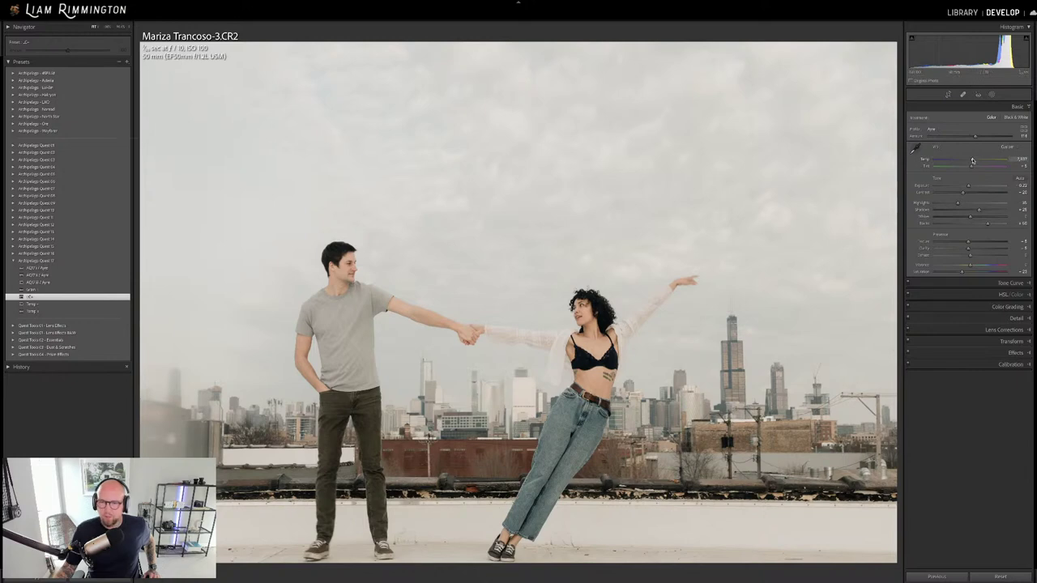
pyautogui.moveTo(973, 160); pyautogui.dragTo(974, 159)
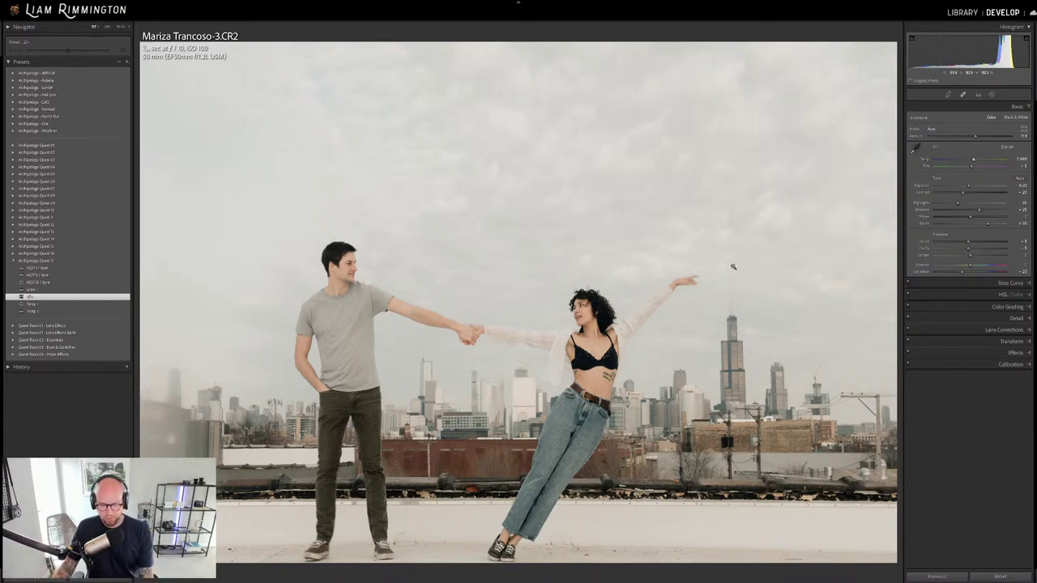
pyautogui.press('\\')
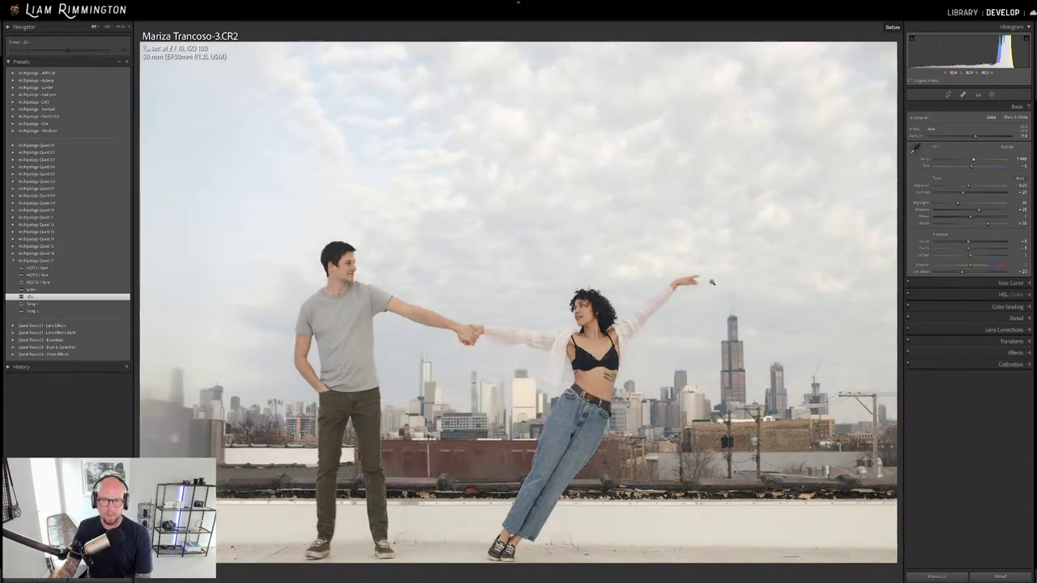
pyautogui.press('\\')
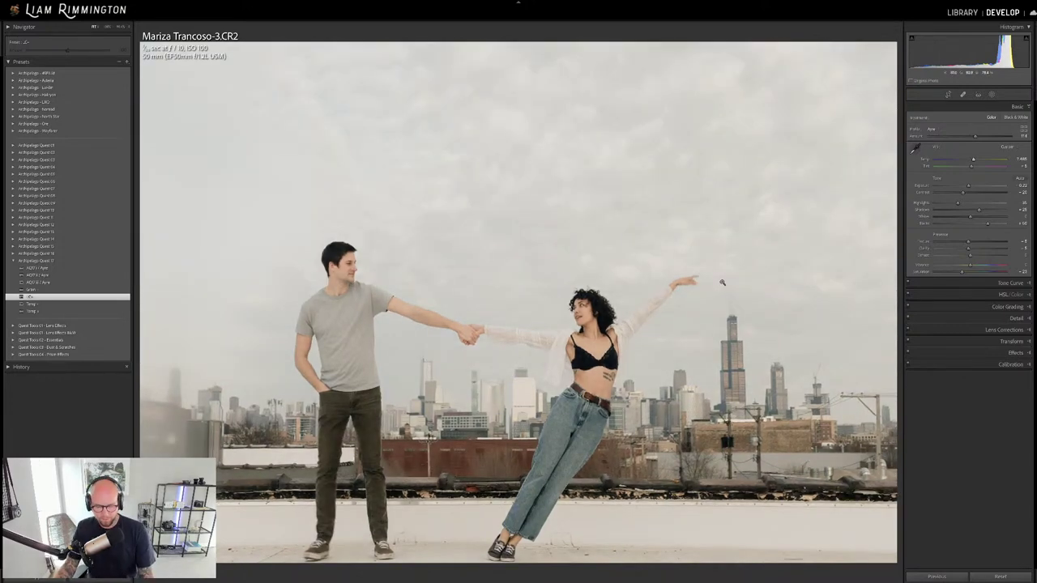
# Compare the skyline couple edit with the original side by side, inspecting both people and the background up close.
pyautogui.press('y')
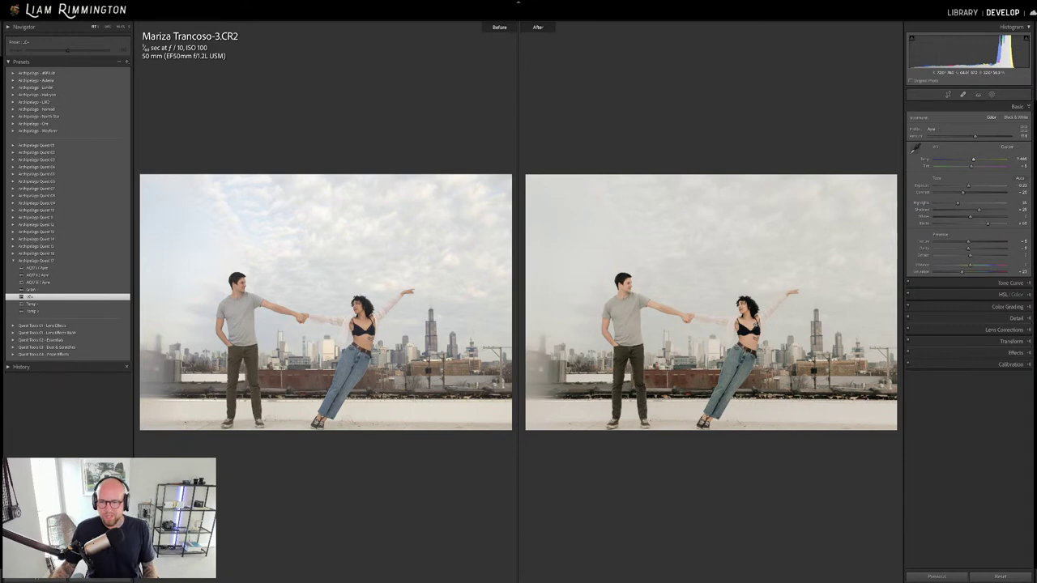
pyautogui.click(747, 325)
pyautogui.moveTo(702, 348); pyautogui.dragTo(665, 224)
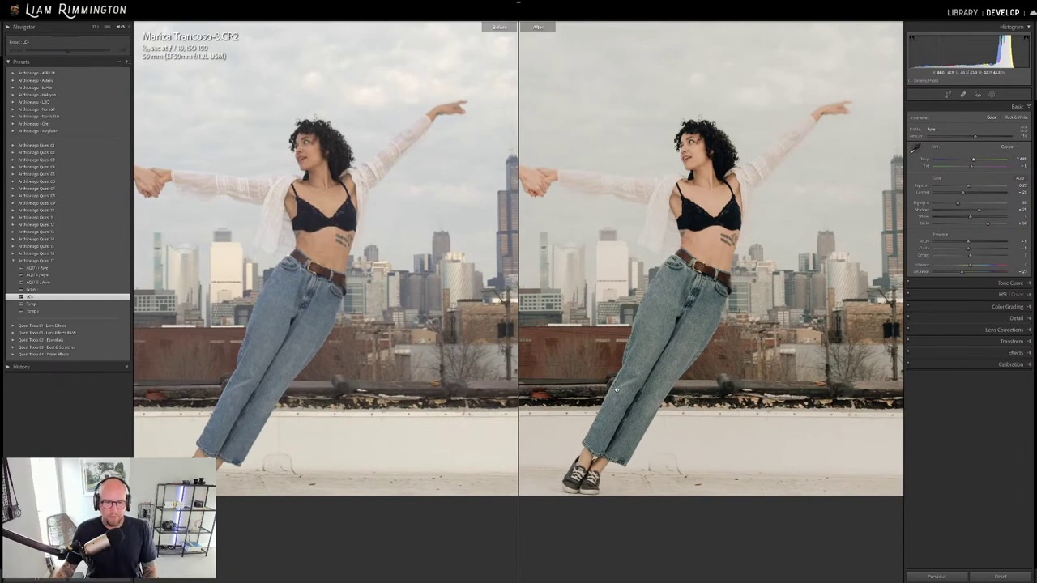
pyautogui.moveTo(650, 366); pyautogui.dragTo(676, 308)
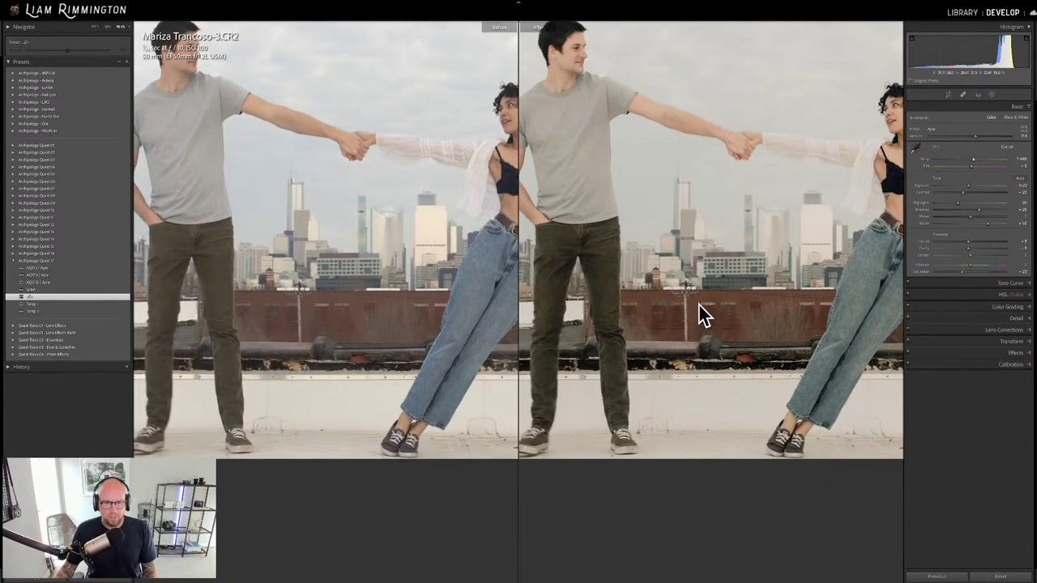
pyautogui.moveTo(692, 312); pyautogui.dragTo(495, 415)
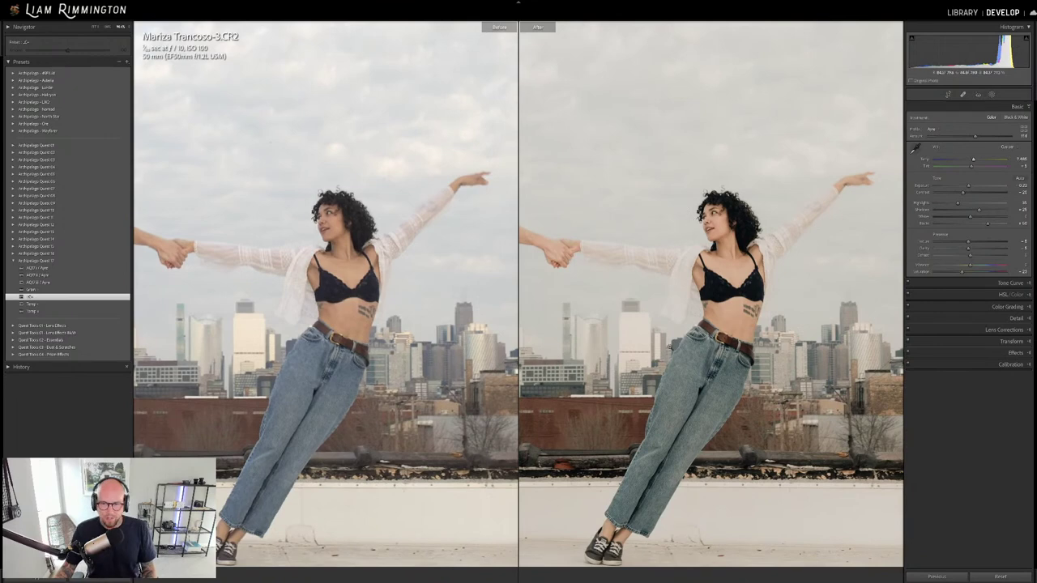
pyautogui.click(669, 346)
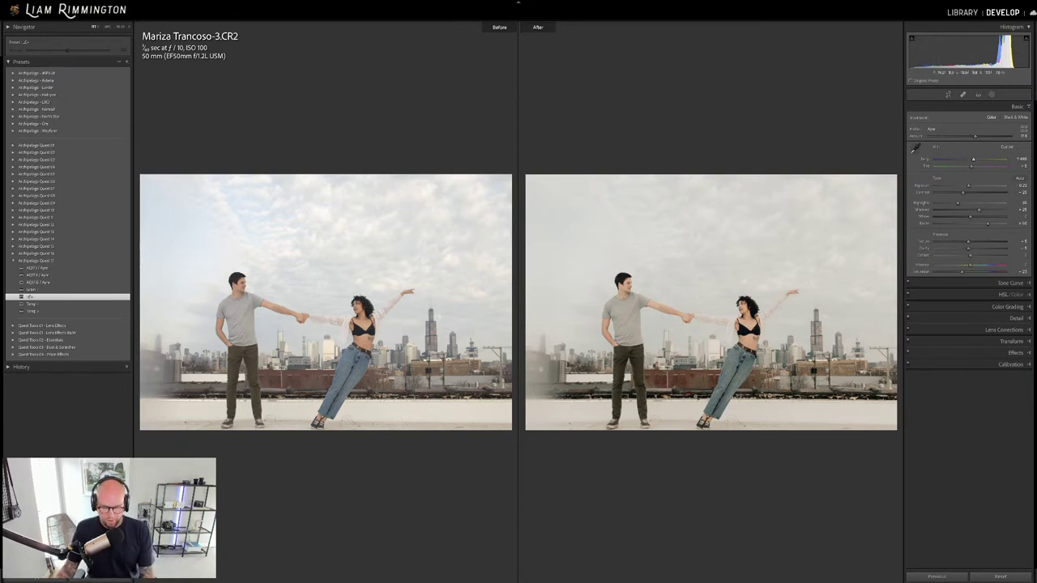
# Open the photo of the couple sitting in the river for editing and raise its exposure to about +1.
pyautogui.press('g')
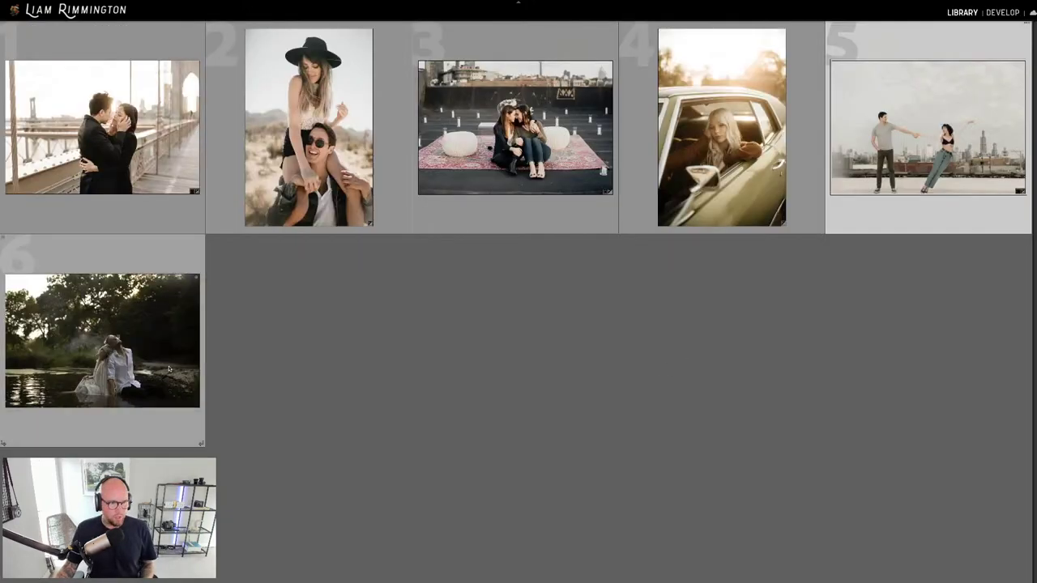
pyautogui.press('Right')
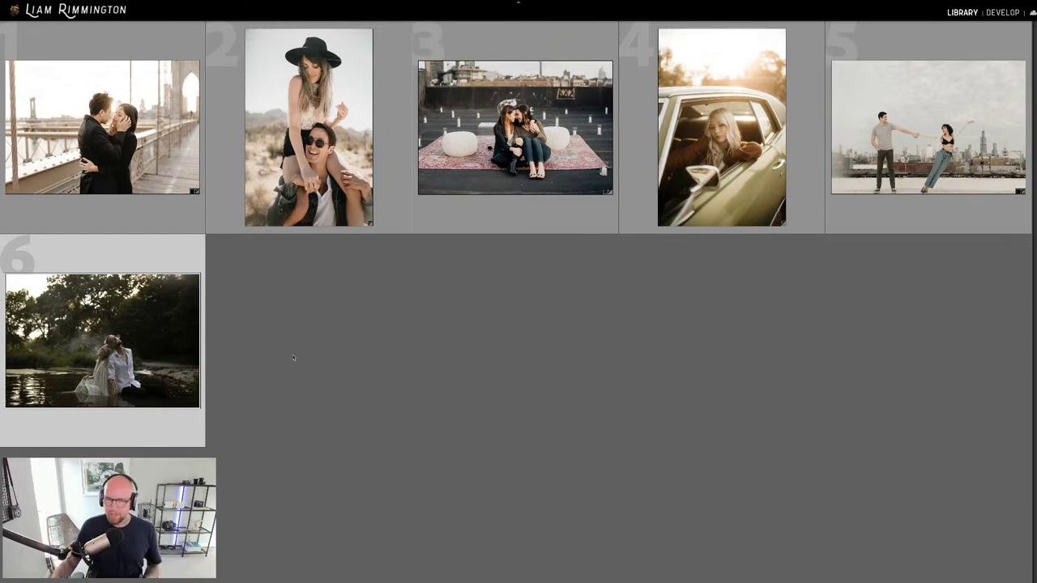
pyautogui.press('d')
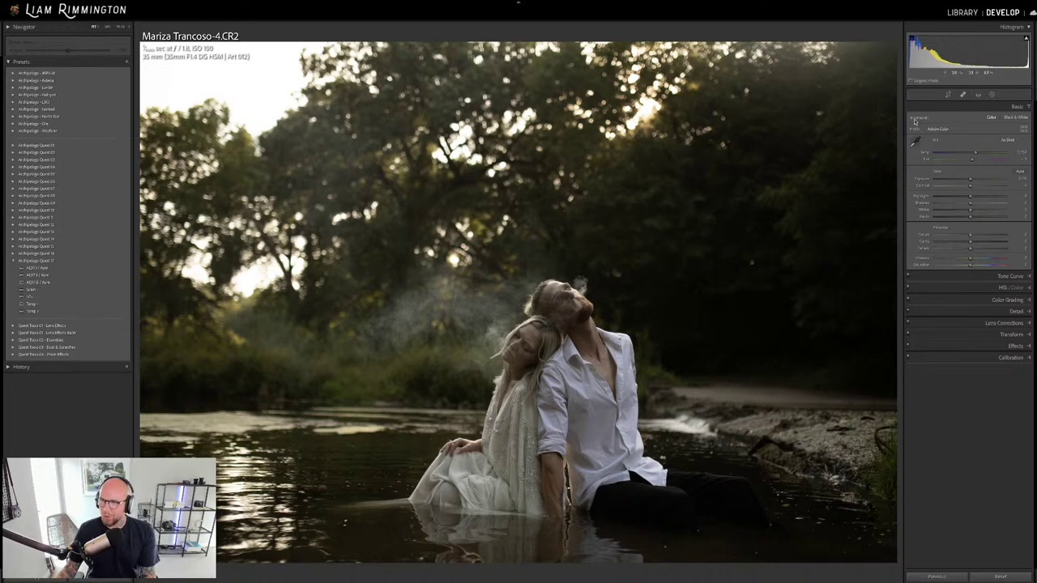
pyautogui.moveTo(970, 178); pyautogui.dragTo(974, 178)
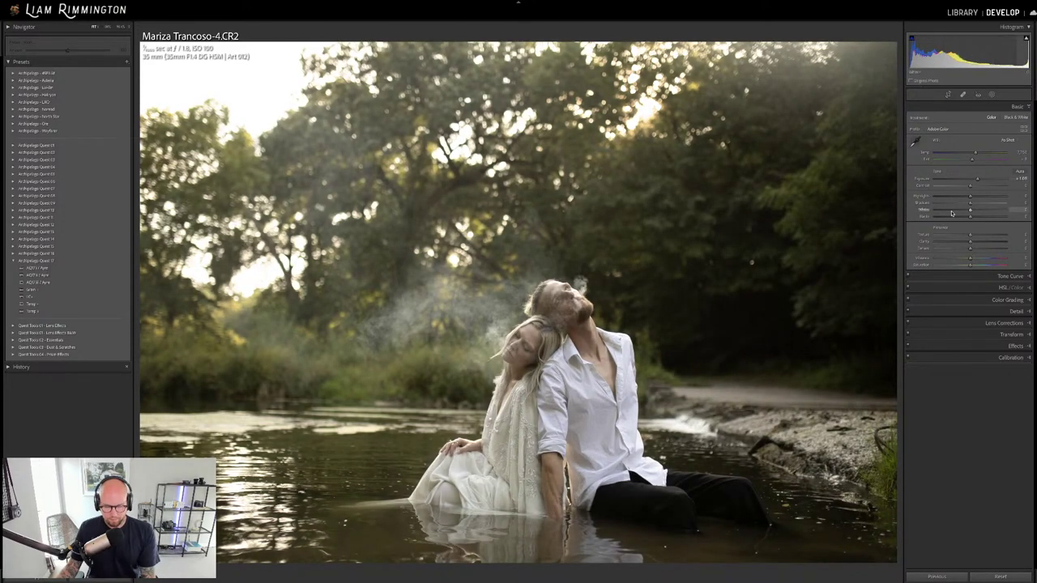
# Straighten the river couple photo slightly with a crop rotation and warm its white balance, setting the tint to +14.
pyautogui.press('r')
pyautogui.moveTo(616, 316); pyautogui.dragTo(658, 311)
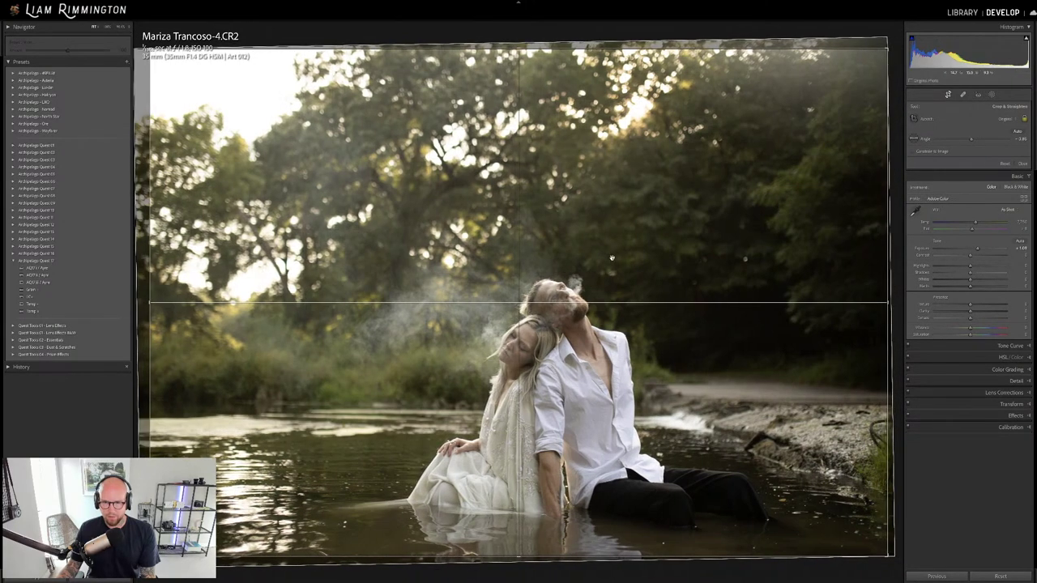
pyautogui.press('r')
pyautogui.moveTo(976, 154)
pyautogui.mouseDown()
pyautogui.moveTo(987, 154)
pyautogui.moveTo(973, 161)
pyautogui.mouseUp()
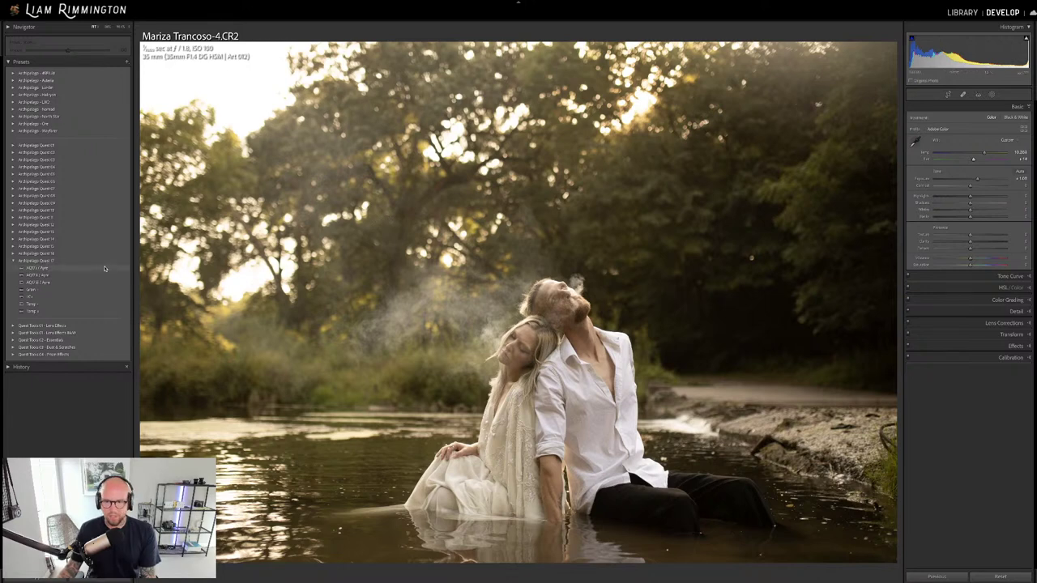
# Apply the AQ17 II / Ayre preset to the river couple photo, compare with the original, and set the Ayre profile amount to 0.
pyautogui.moveTo(105, 268)
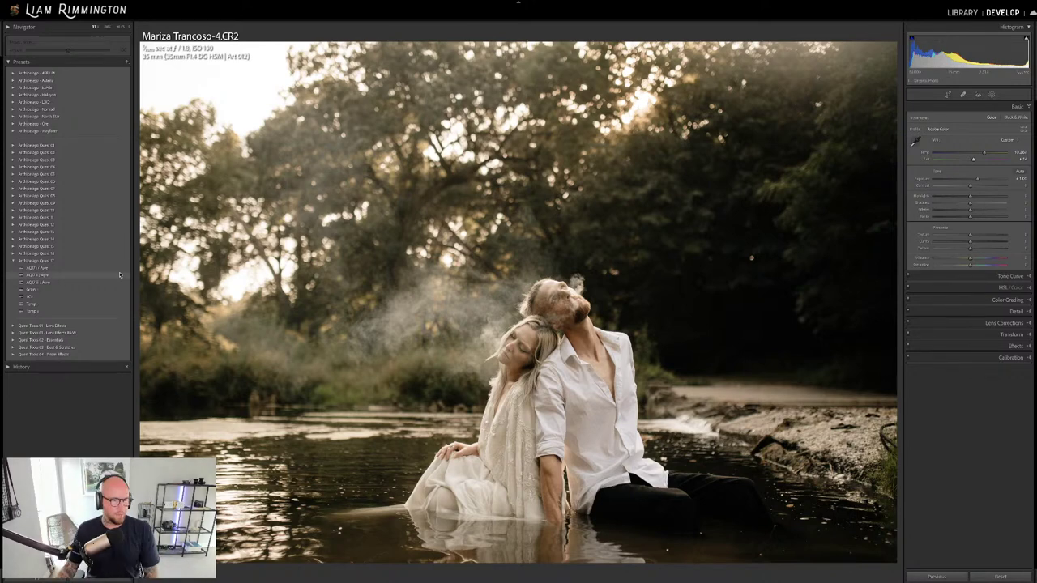
pyautogui.click(37, 275)
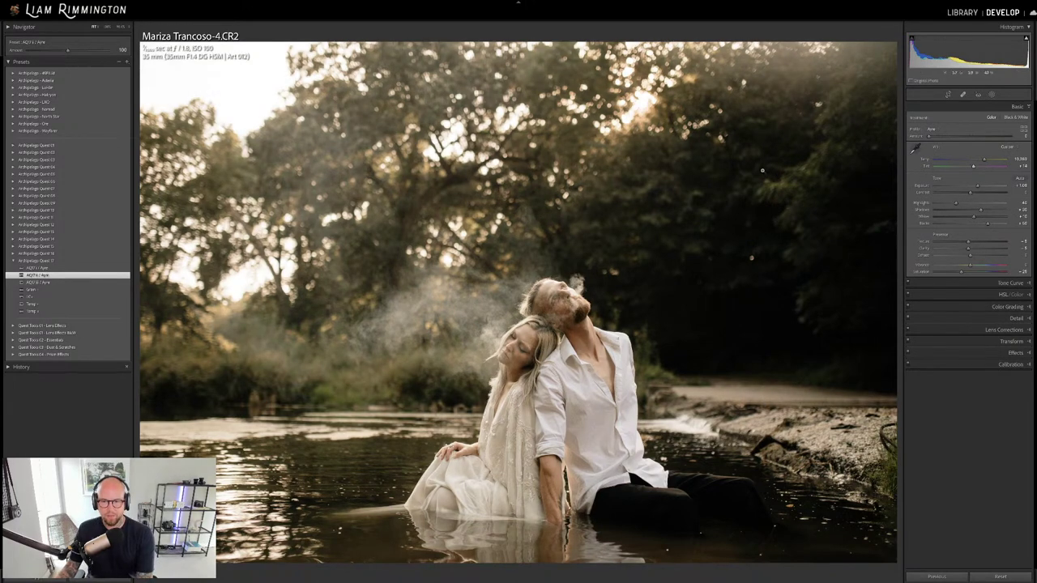
pyautogui.press('\\')
pyautogui.press('\\')
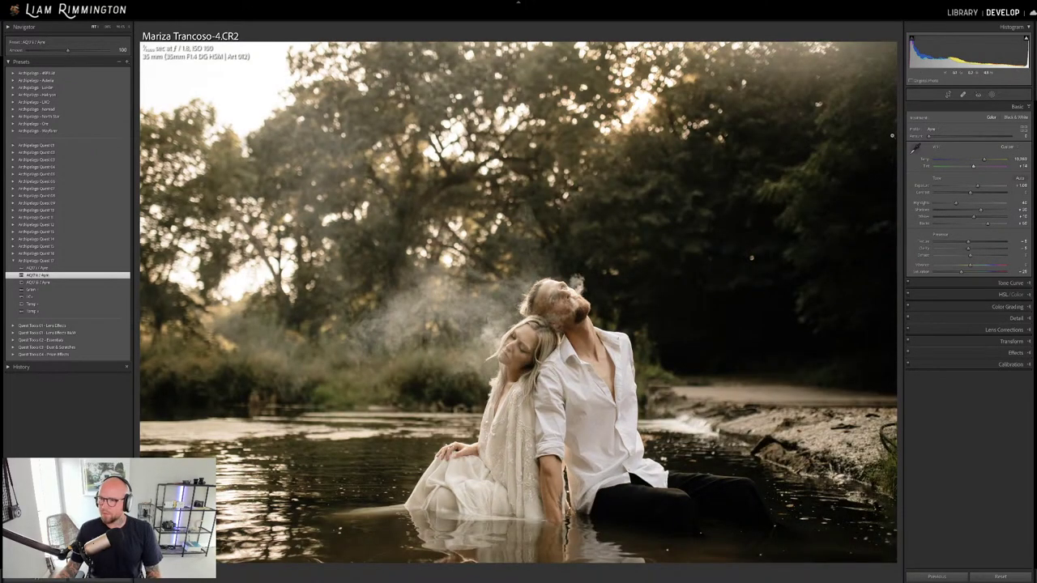
pyautogui.moveTo(932, 138)
pyautogui.mouseDown()
pyautogui.moveTo(976, 140)
pyautogui.moveTo(914, 144)
pyautogui.mouseUp()
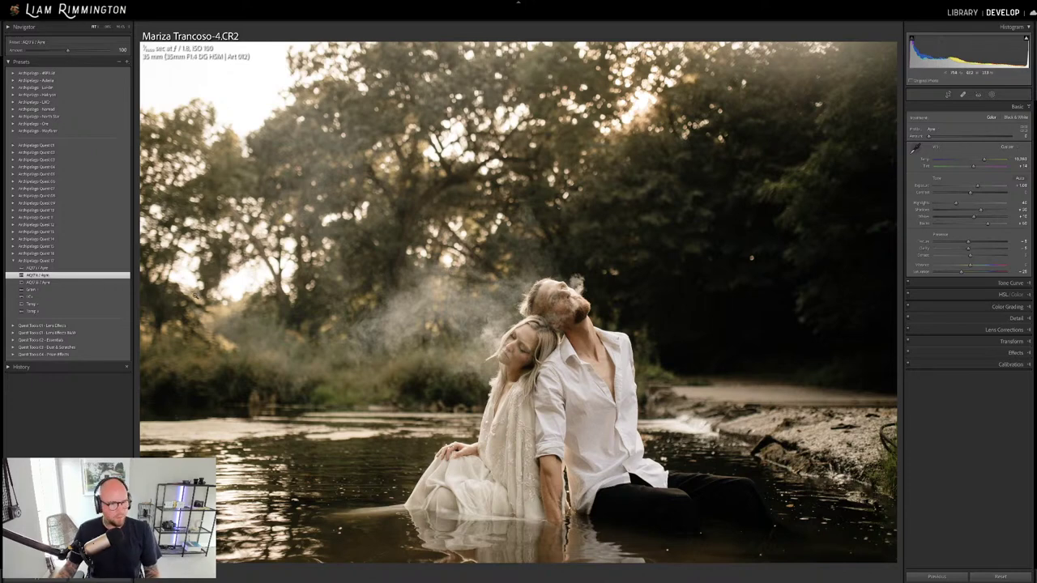
# Add the Grain and Temp - presets to the river couple photo and compare the edit with the original.
pyautogui.click(114, 289)
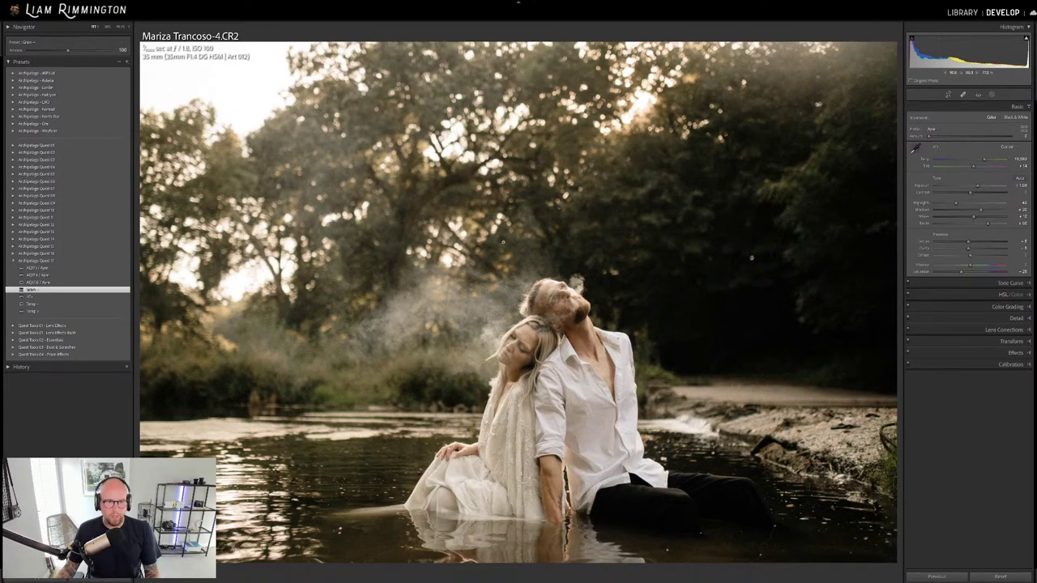
pyautogui.click(122, 305)
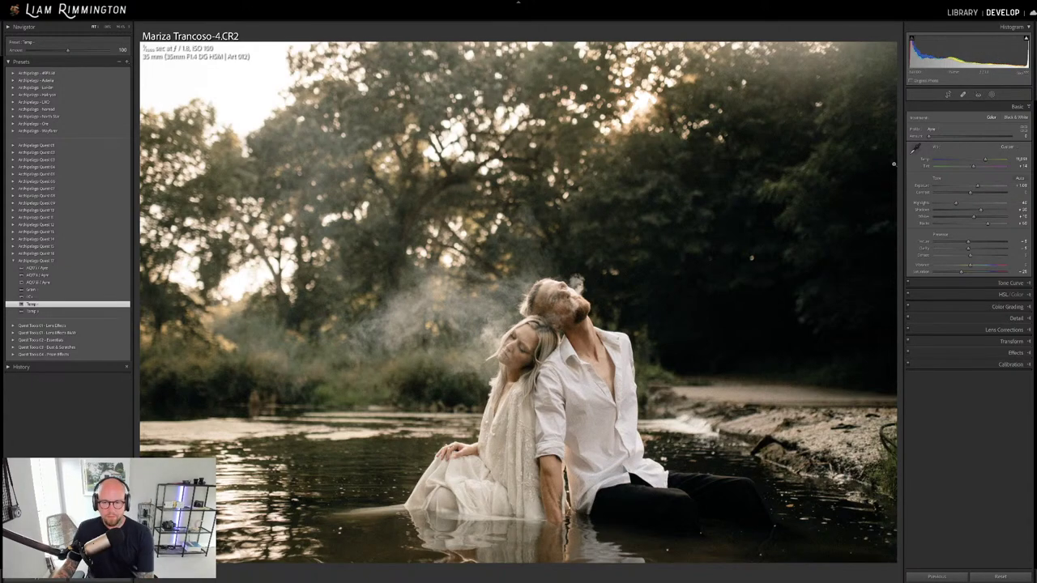
pyautogui.press('\\')
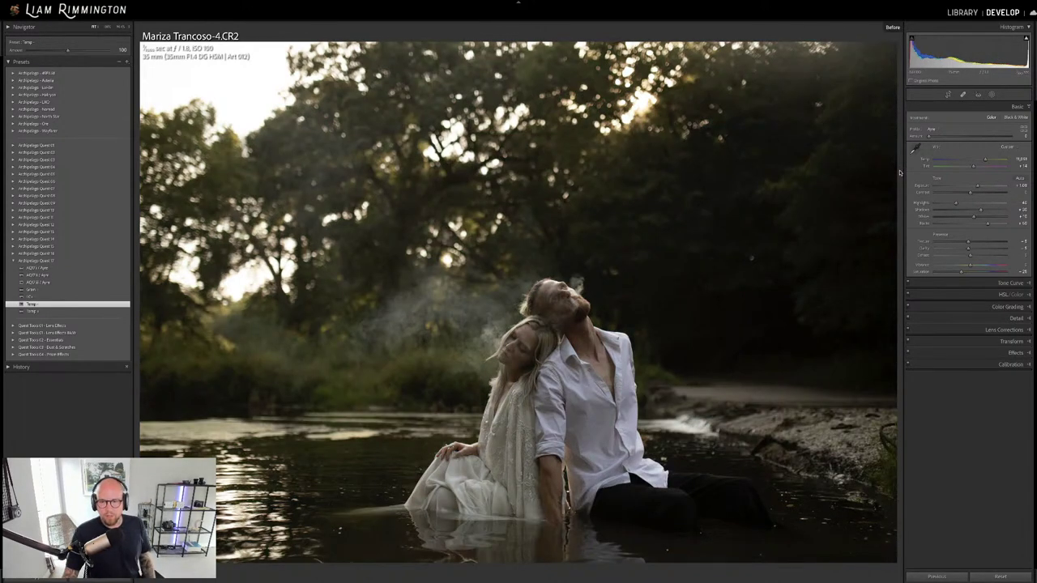
pyautogui.press('\\')
pyautogui.press('\\')
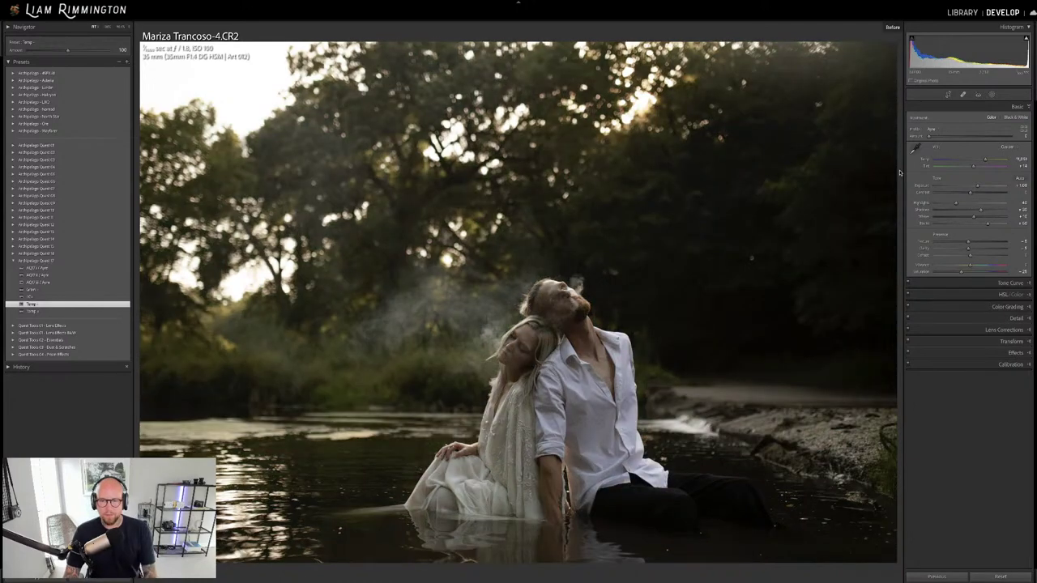
pyautogui.press('\\')
# Compare the river couple edit with the original side by side, inspect the couple up close, and return to the single view.
pyautogui.press('y')
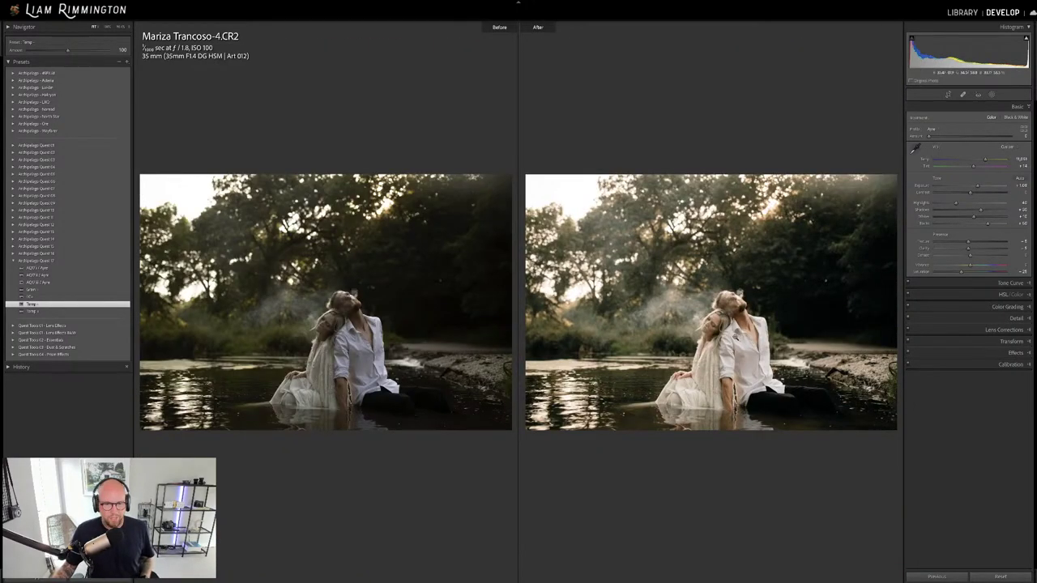
pyautogui.click(734, 340)
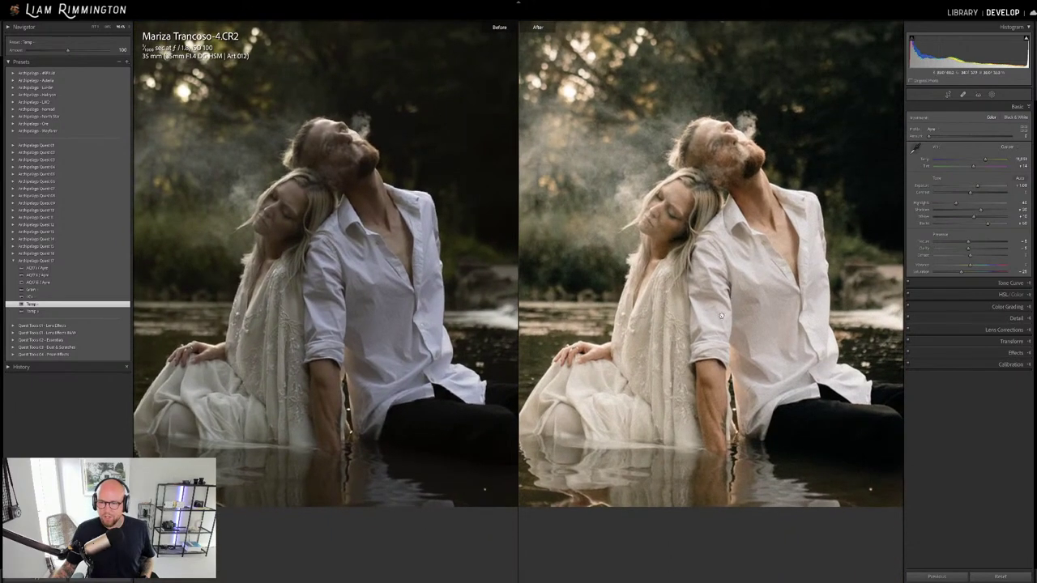
pyautogui.moveTo(739, 295); pyautogui.dragTo(892, 393)
pyautogui.click(746, 268)
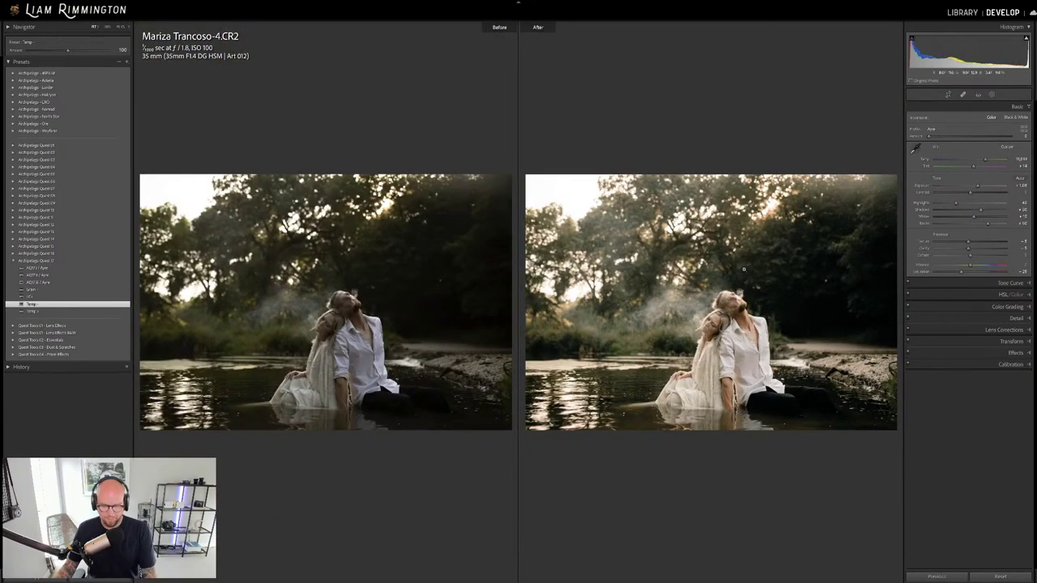
pyautogui.press('y')
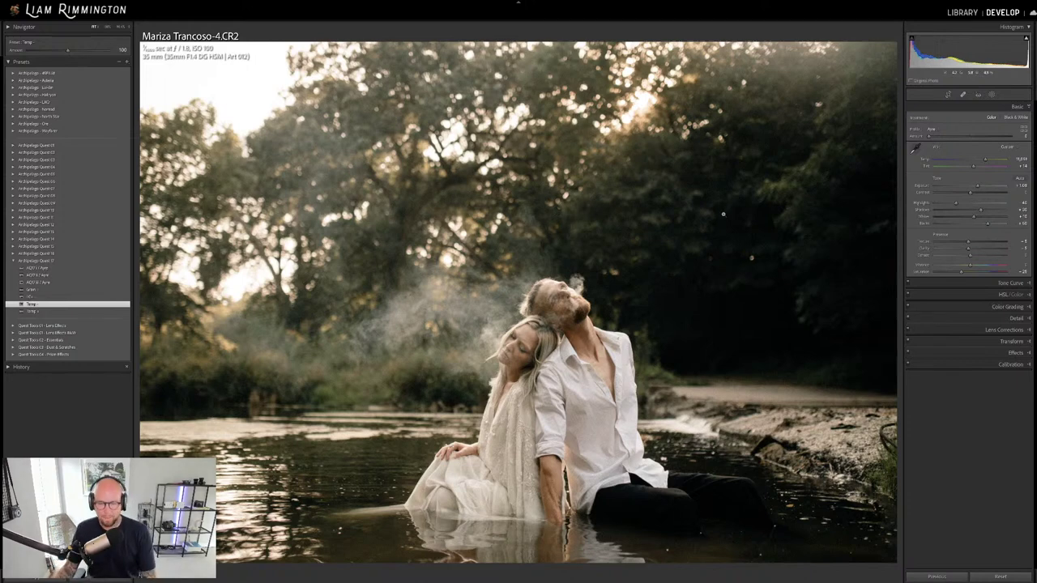
# Return to the photo grid and open the photo of the couple embracing on the bridge for editing.
pyautogui.press('g')
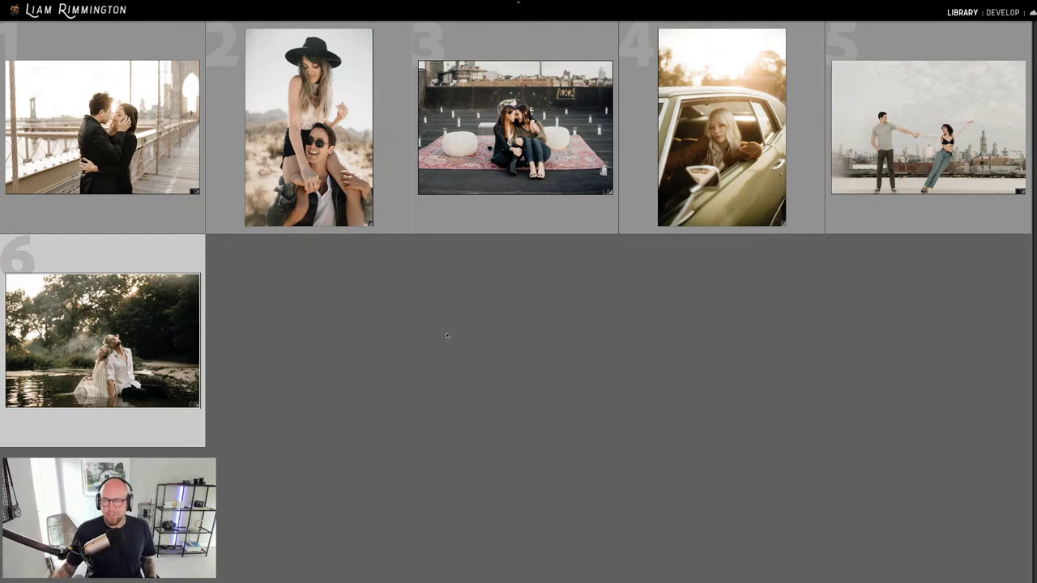
pyautogui.press('Up')
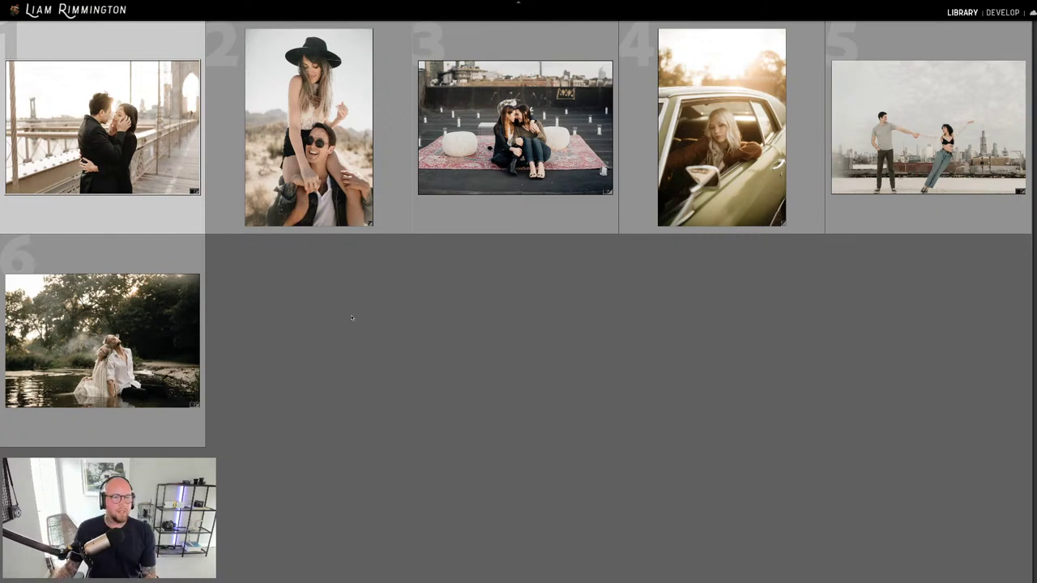
pyautogui.press('d')
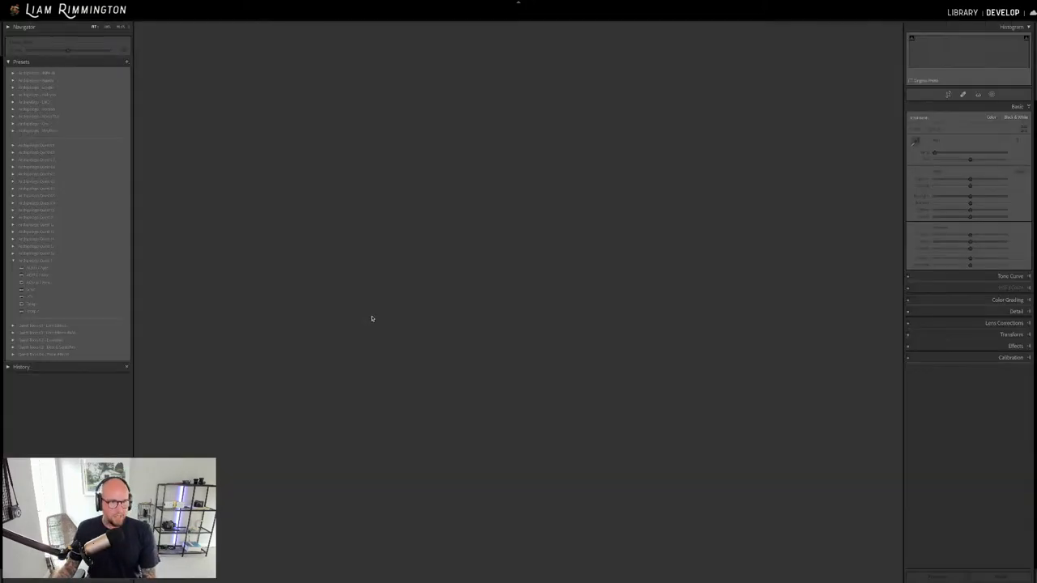
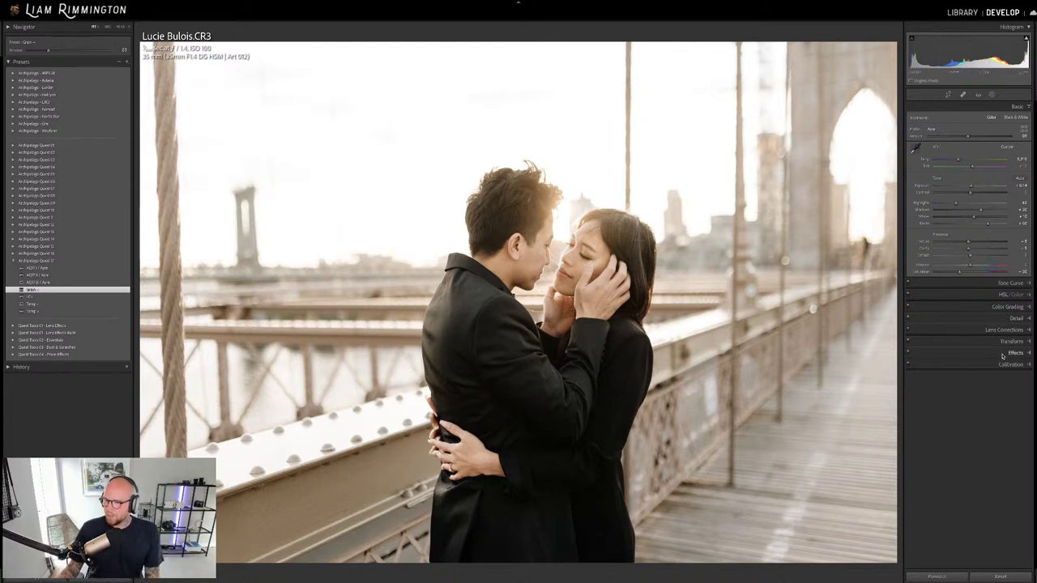
# Remove the grain from the bridge couple photo in its effects settings and compare the edit with the original.
pyautogui.click(964, 352)
pyautogui.click(949, 259)
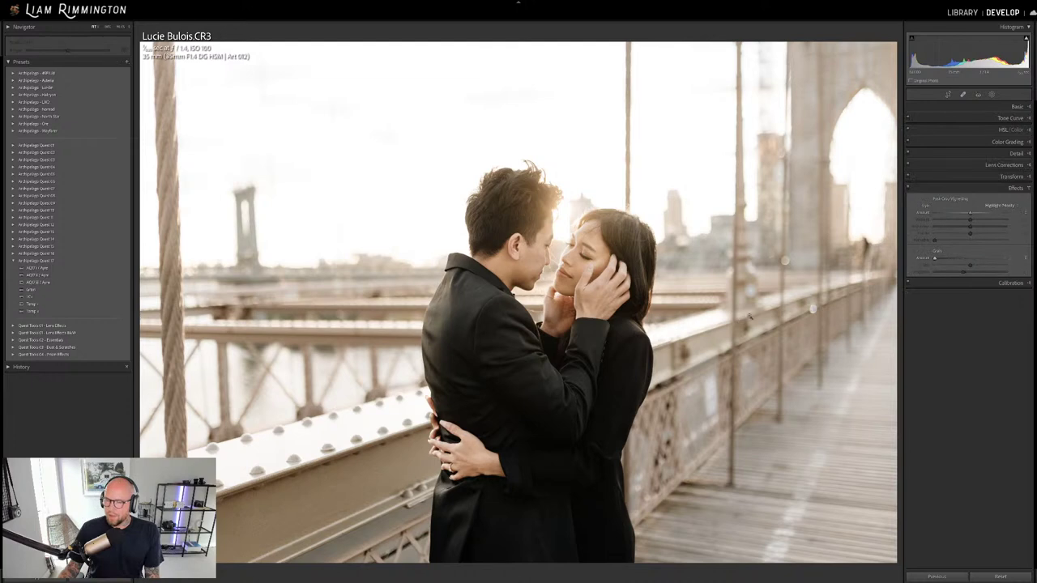
pyautogui.click(1016, 188)
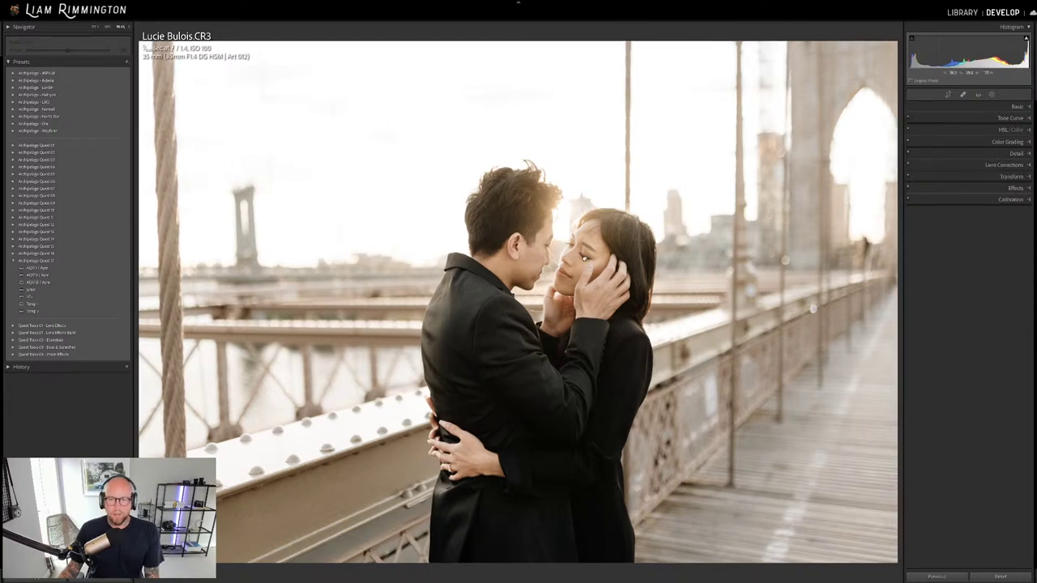
pyautogui.press('\\')
pyautogui.press('\\')
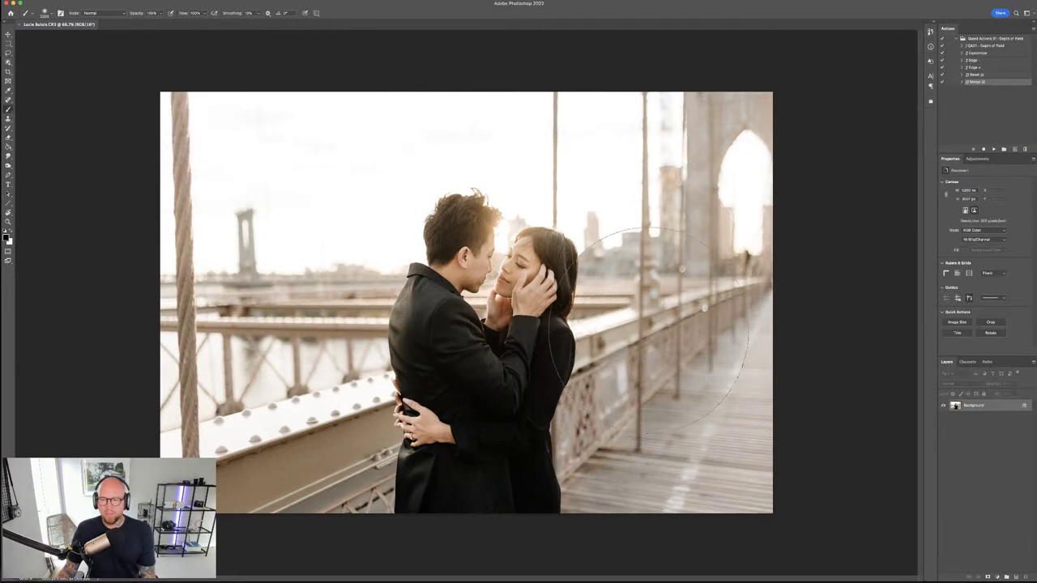
# With the bridge couple photo open in Photoshop, pick the Move tool and run the QA01 - Depth of Field action.
pyautogui.press('v')
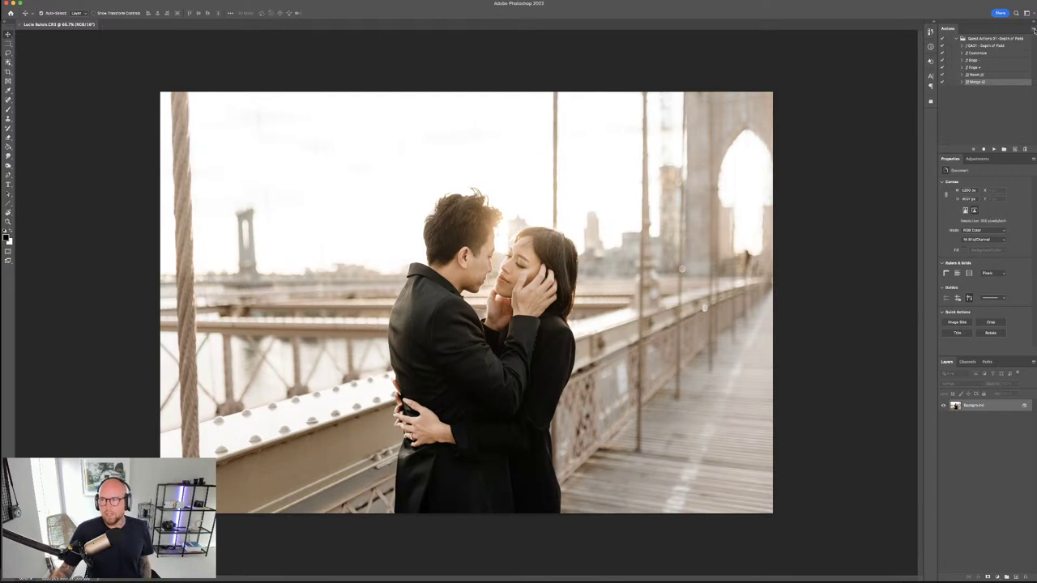
pyautogui.click(1034, 29)
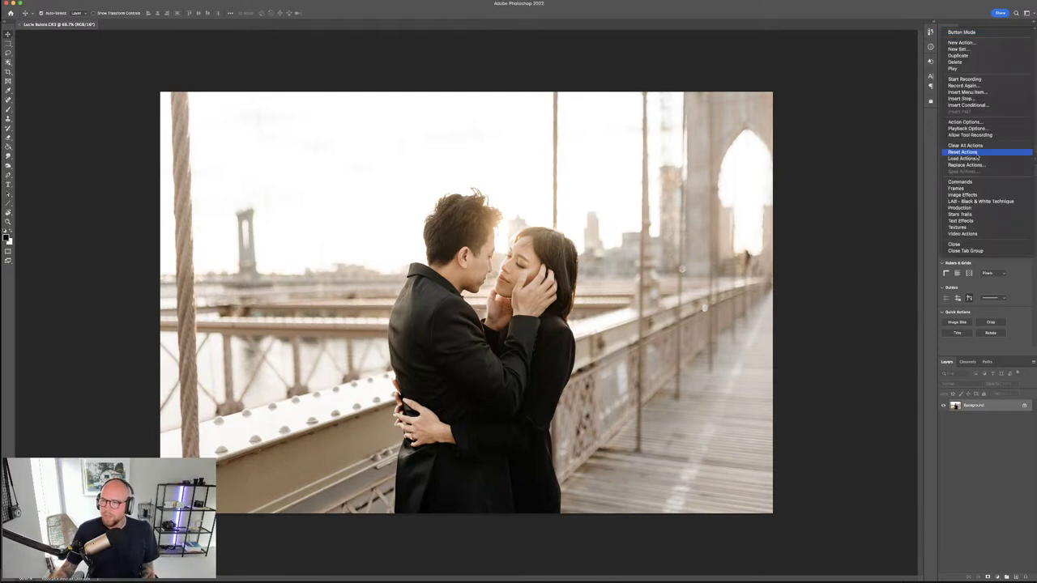
pyautogui.click(946, 158)
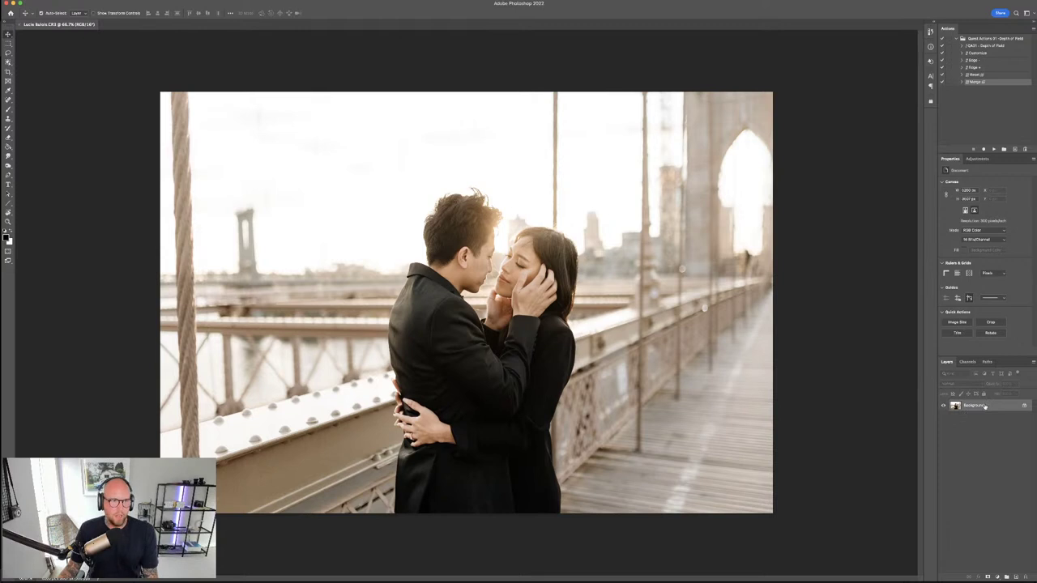
pyautogui.click(992, 46)
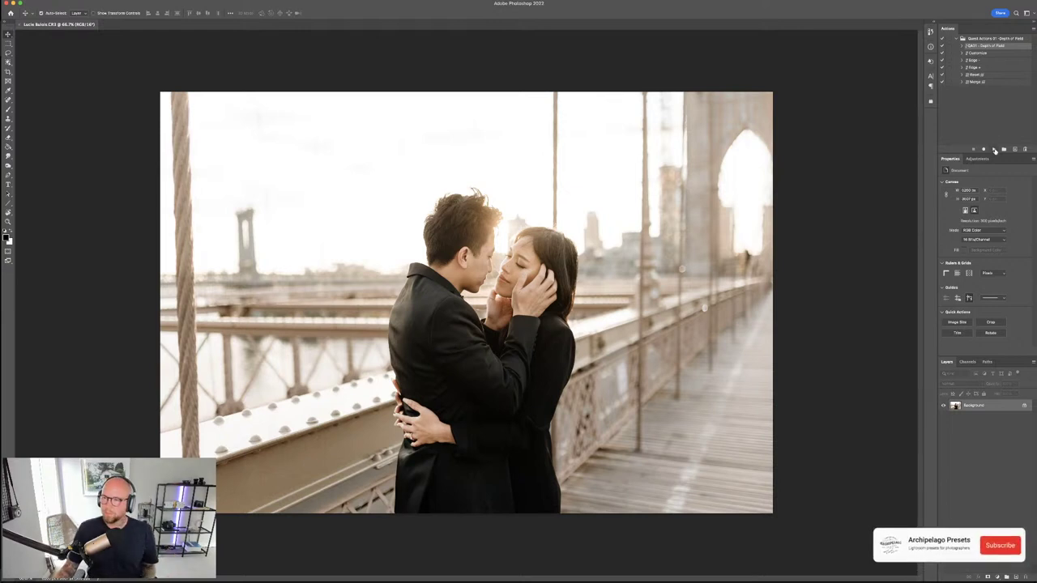
pyautogui.click(976, 149)
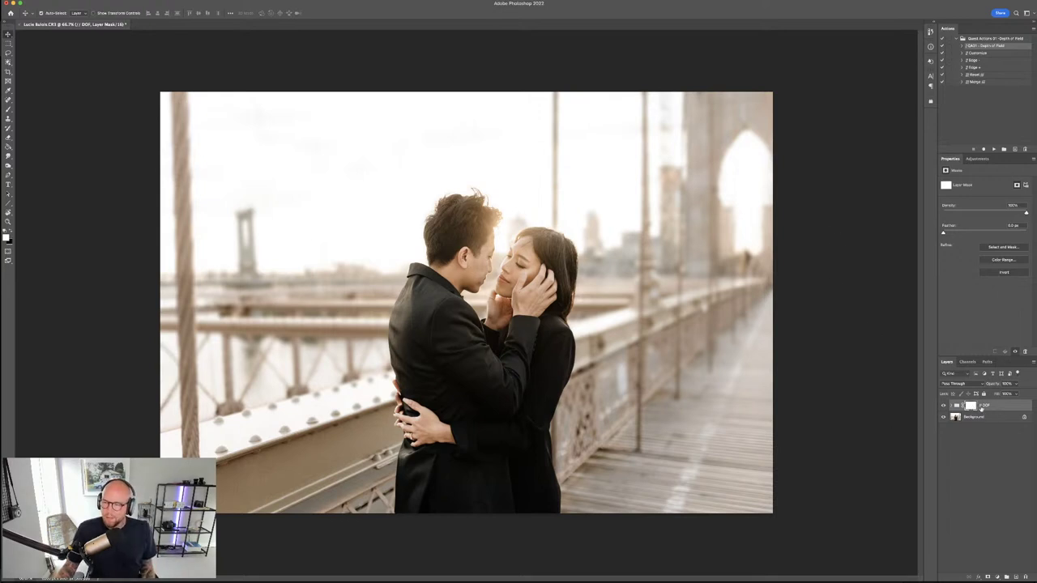
# Inspect the layers inside the DOF group and toggle the group's visibility to compare the blurred background with the original.
pyautogui.click(953, 407)
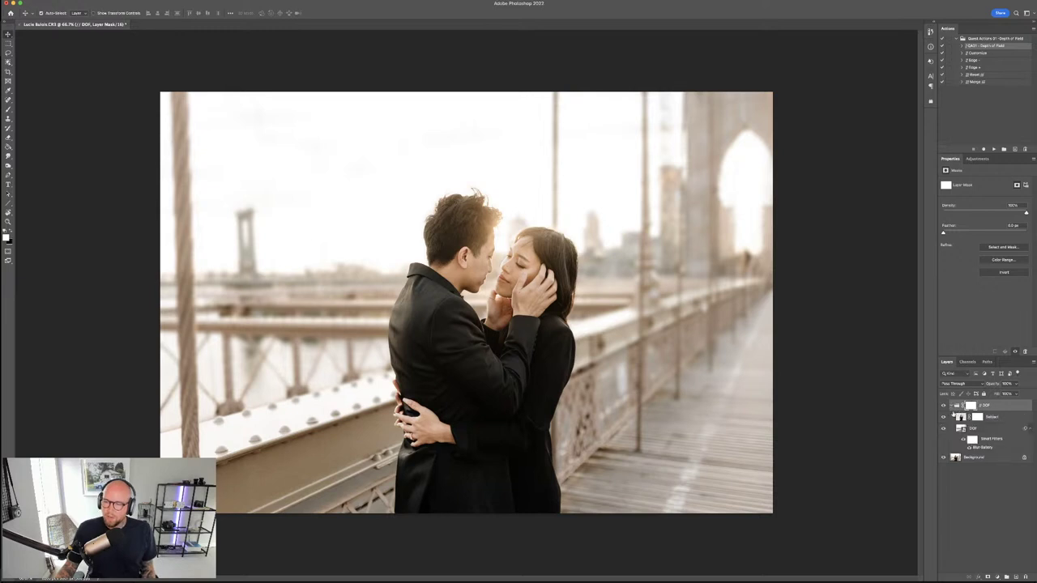
pyautogui.click(955, 407)
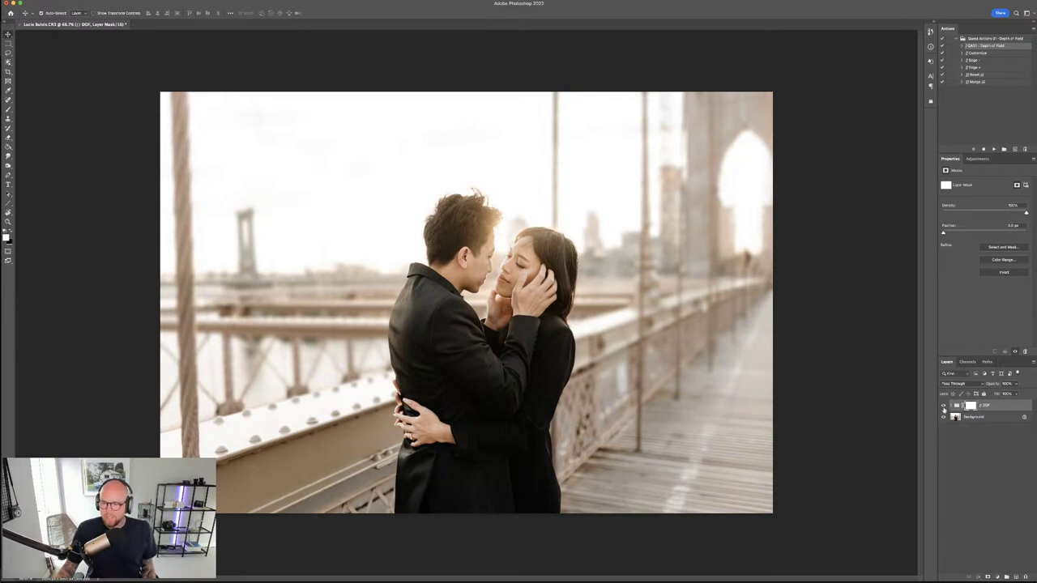
pyautogui.click(943, 406)
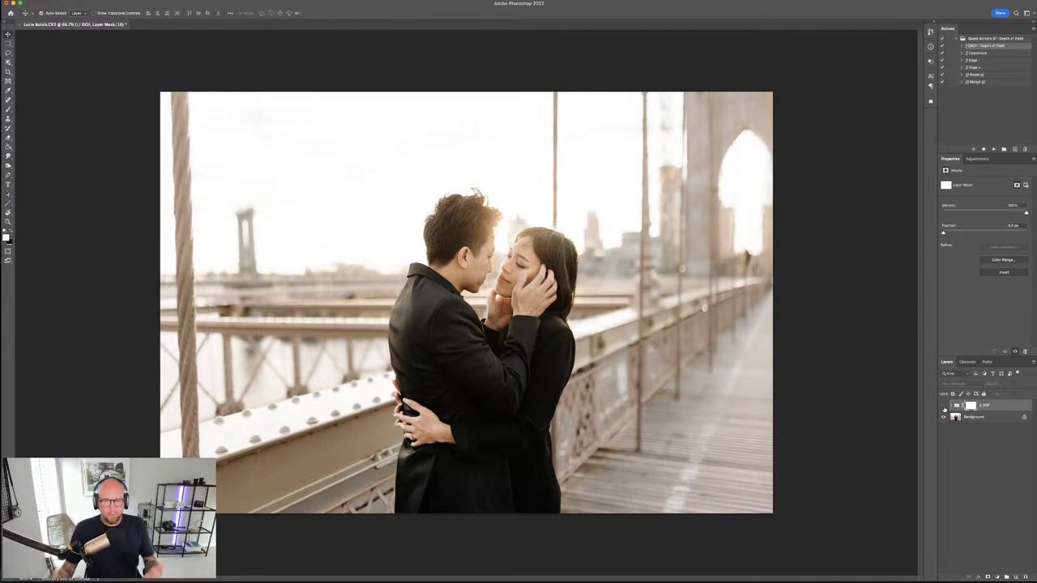
pyautogui.click(943, 407)
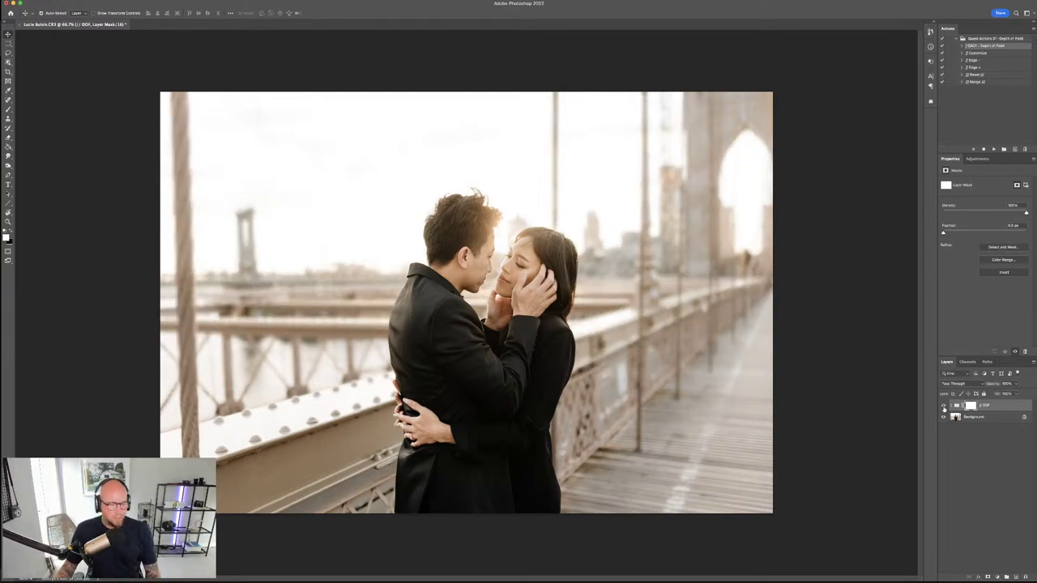
pyautogui.click(943, 407)
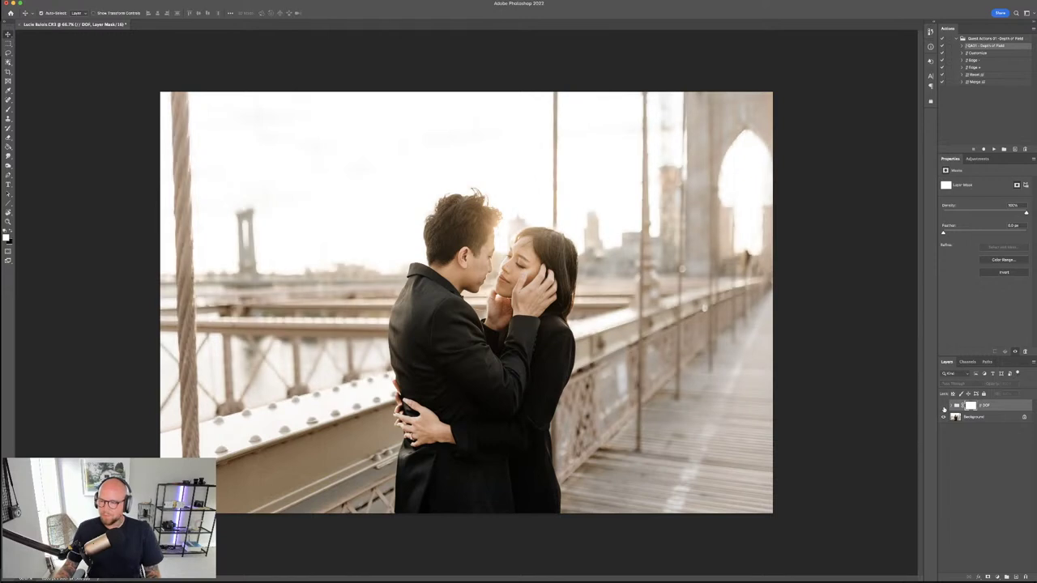
pyautogui.click(943, 406)
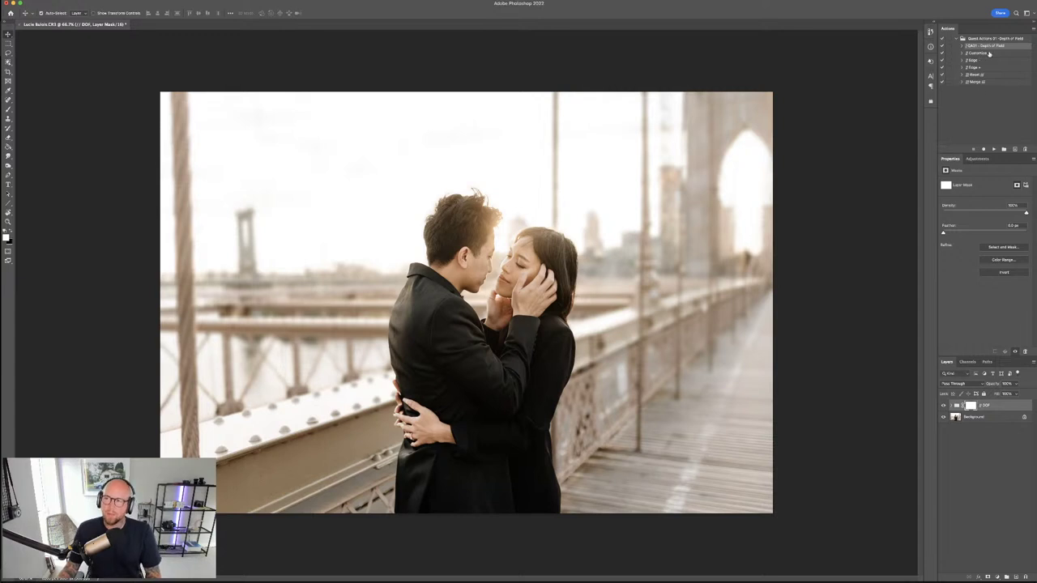
# Run the Customize action on the depth-of-field effect and show the Tilt-Shift blur settings.
pyautogui.click(989, 53)
pyautogui.click(994, 149)
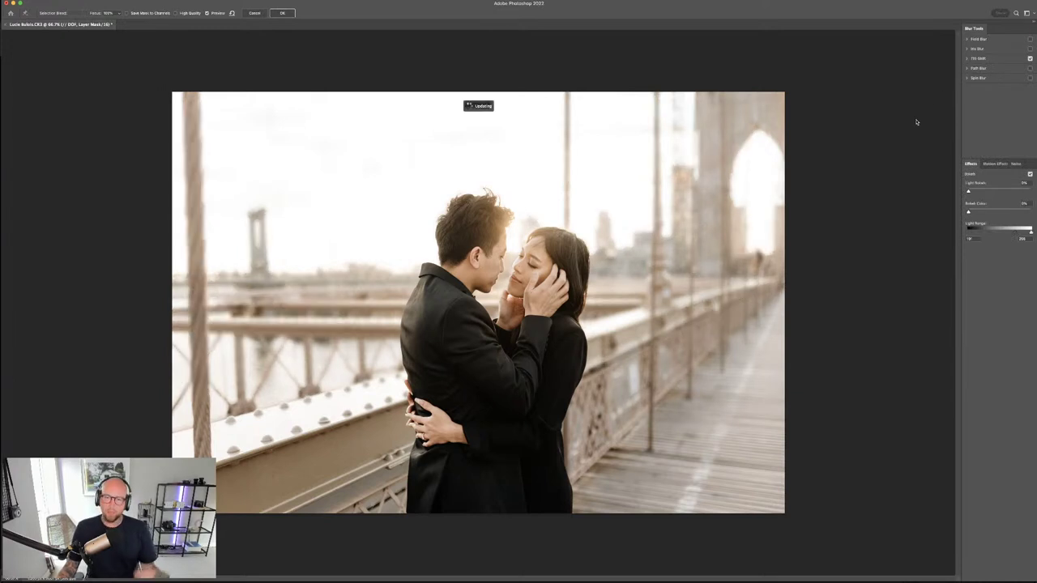
pyautogui.click(967, 60)
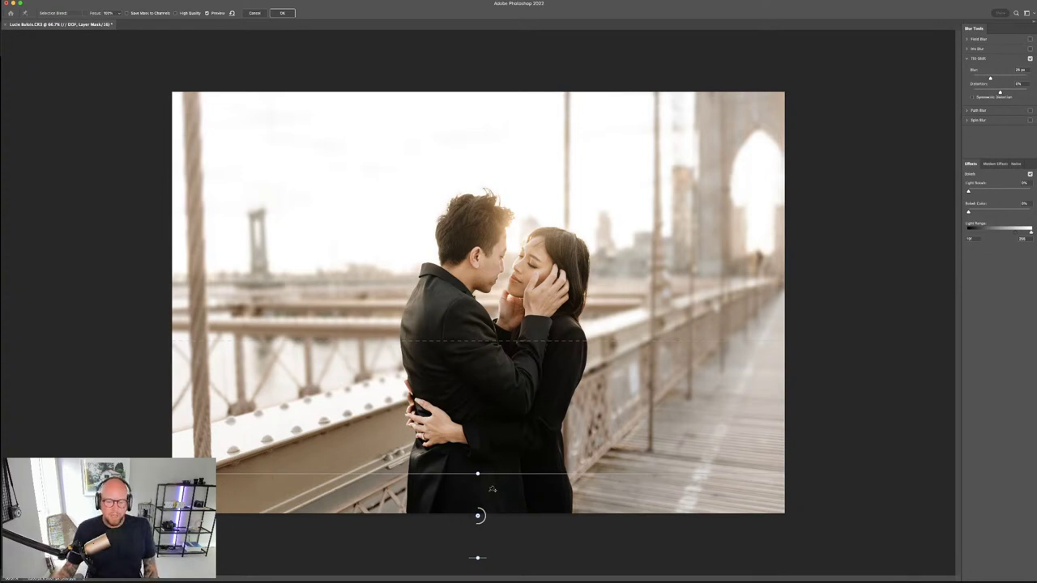
# Move the tilt-shift centre up over the couple's lower bodies, tilt the focus band down toward the boardwalk, and adjust its transition line.
pyautogui.moveTo(479, 515); pyautogui.dragTo(506, 473)
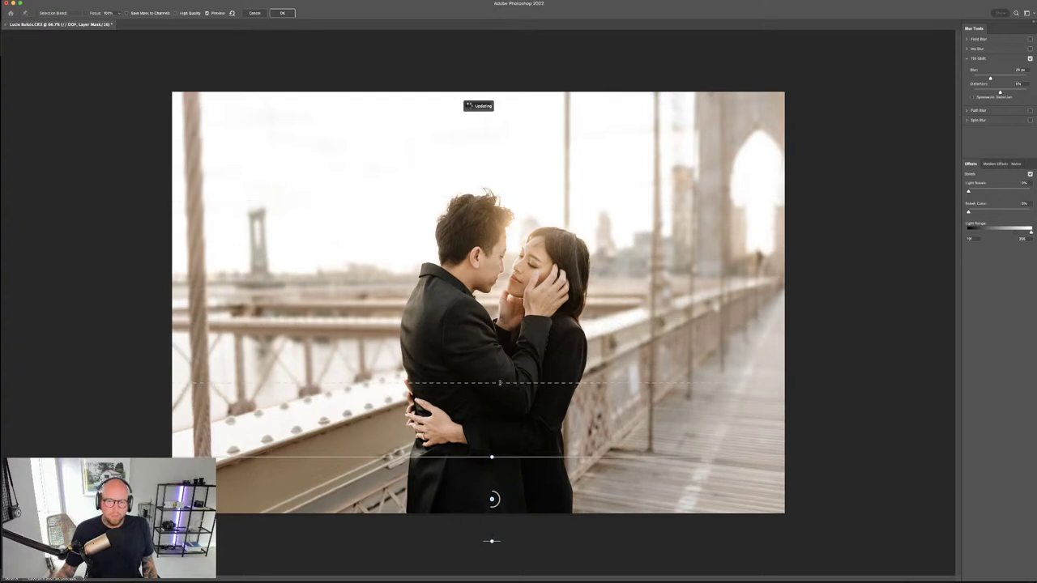
pyautogui.moveTo(492, 237); pyautogui.dragTo(493, 269)
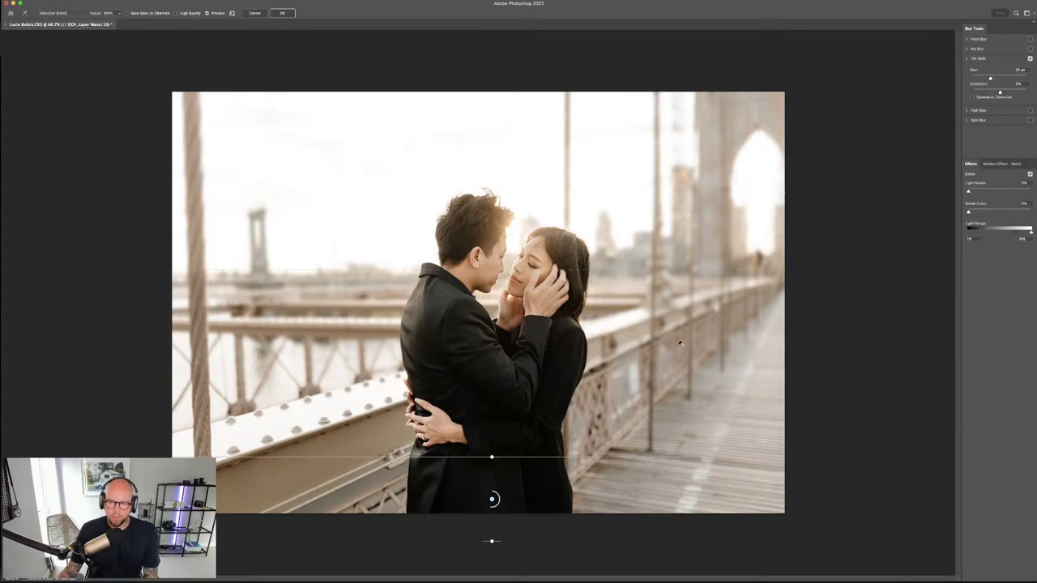
pyautogui.moveTo(492, 457); pyautogui.dragTo(497, 458)
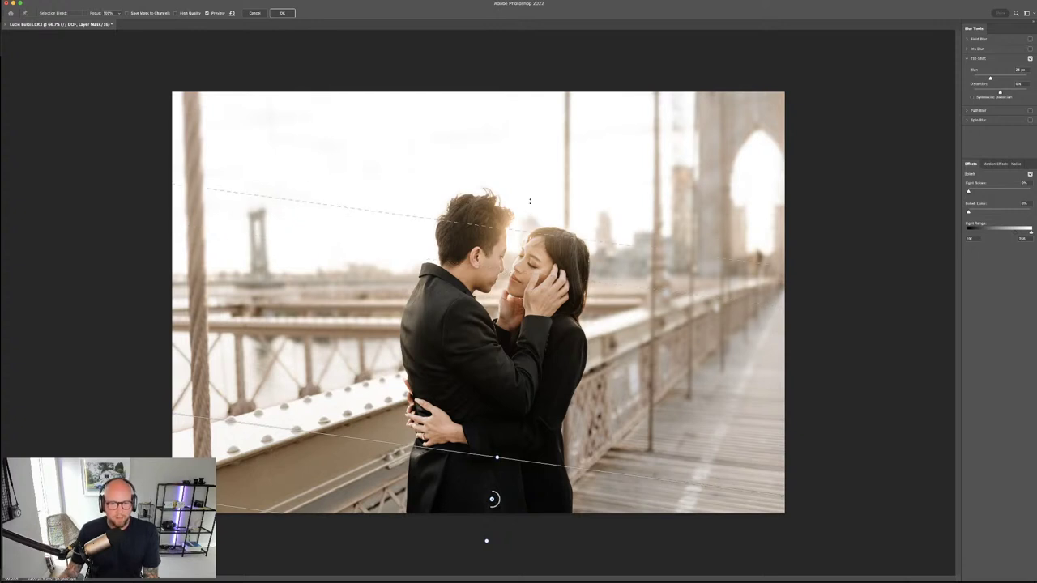
pyautogui.moveTo(530, 200); pyautogui.dragTo(533, 177)
pyautogui.moveTo(493, 303); pyautogui.dragTo(493, 321)
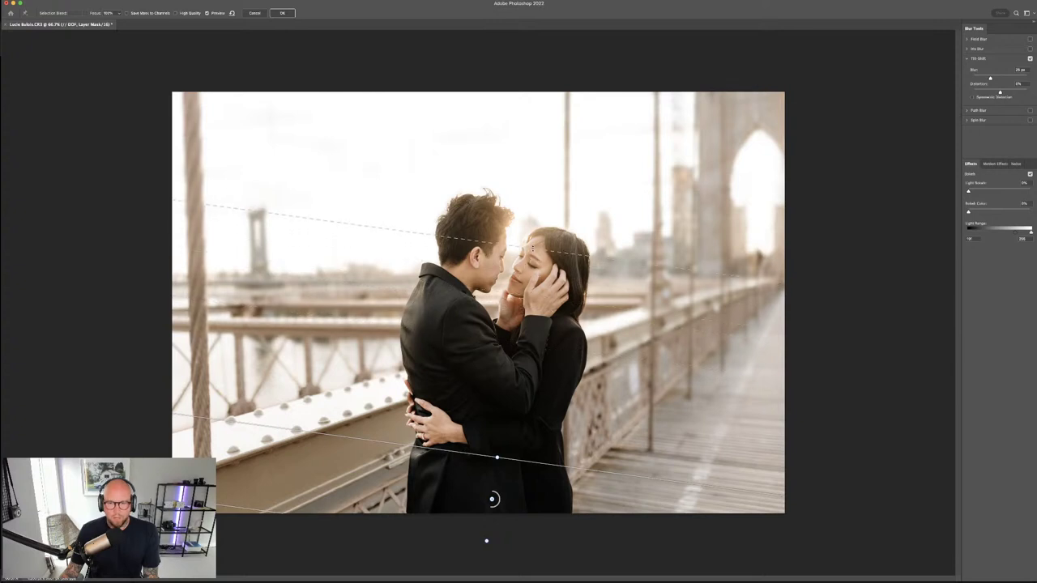
pyautogui.moveTo(496, 458); pyautogui.dragTo(501, 455)
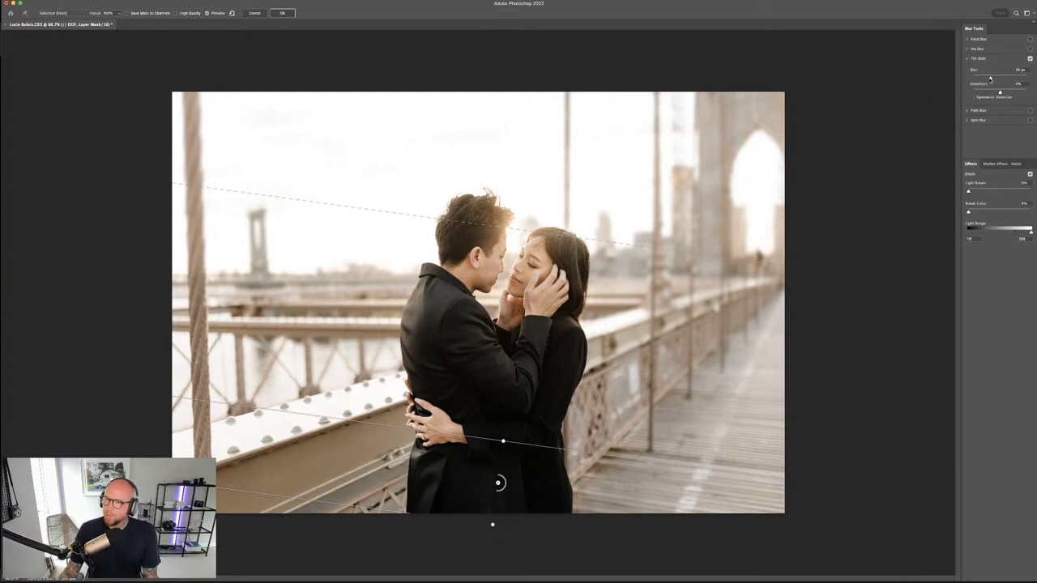
# Increase the Tilt-Shift blur to about 41 px and apply the blur to the photo.
pyautogui.moveTo(990, 79); pyautogui.dragTo(999, 78)
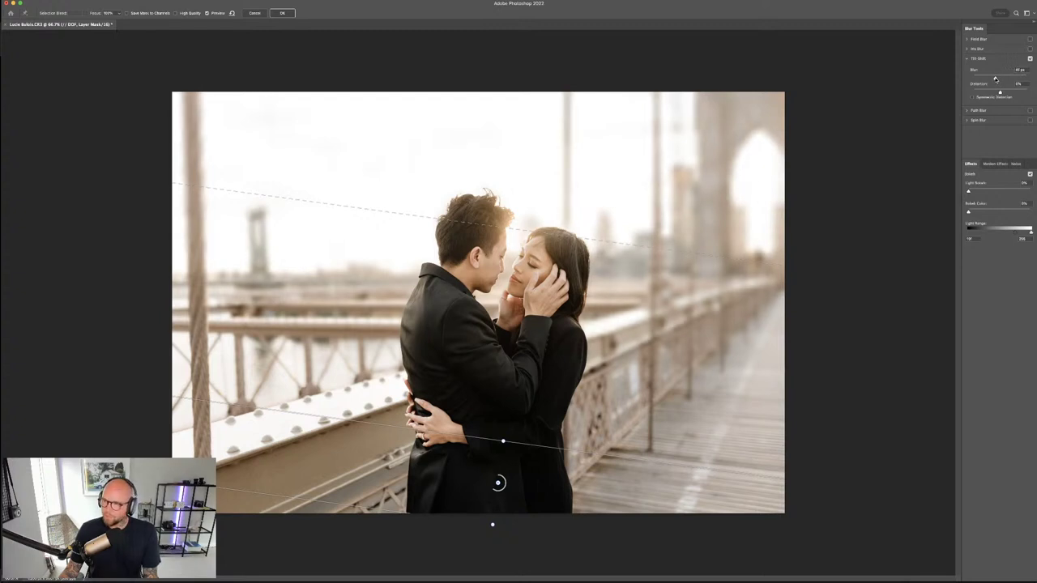
pyautogui.click(996, 79)
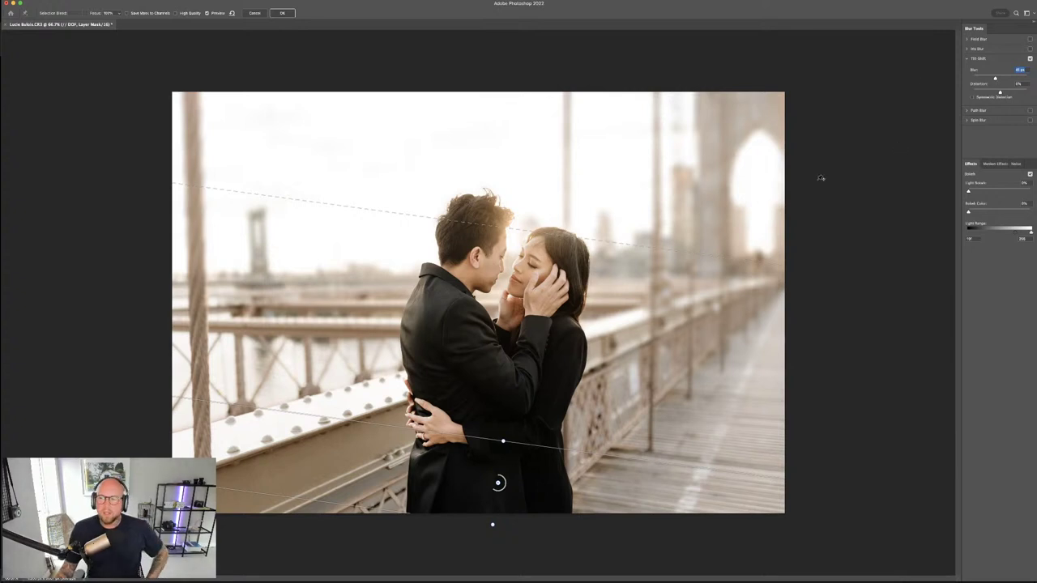
pyautogui.click(283, 13)
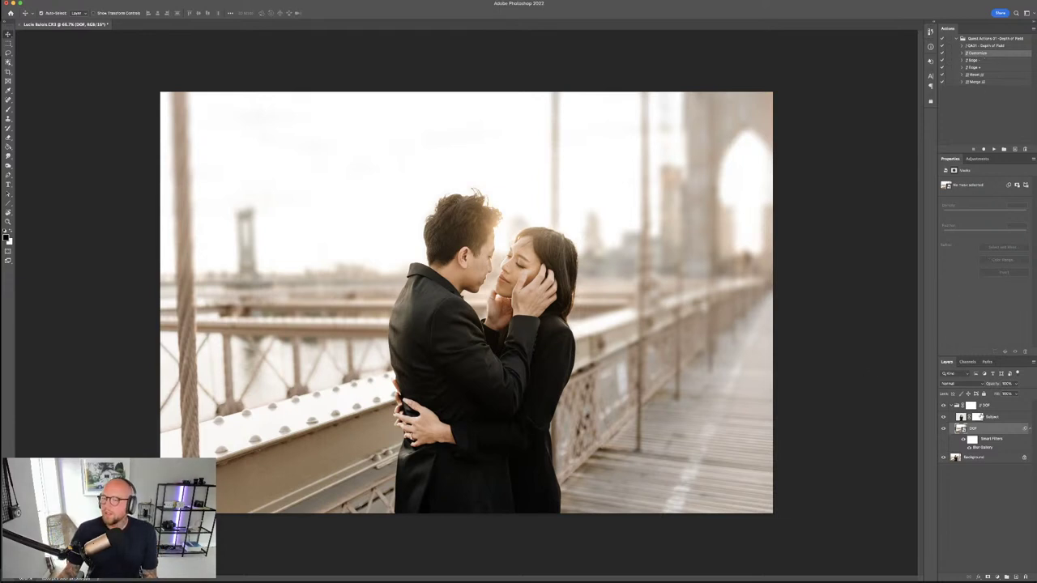
# Collapse the DOF group and examine the edges of the couple's faces, jacket and hands up close.
pyautogui.click(998, 404)
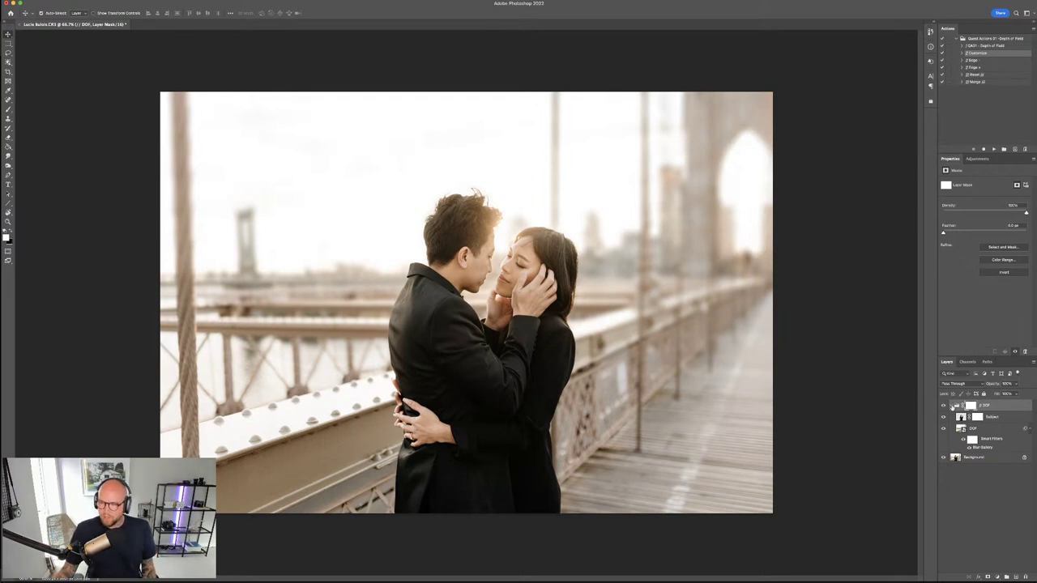
pyautogui.click(957, 405)
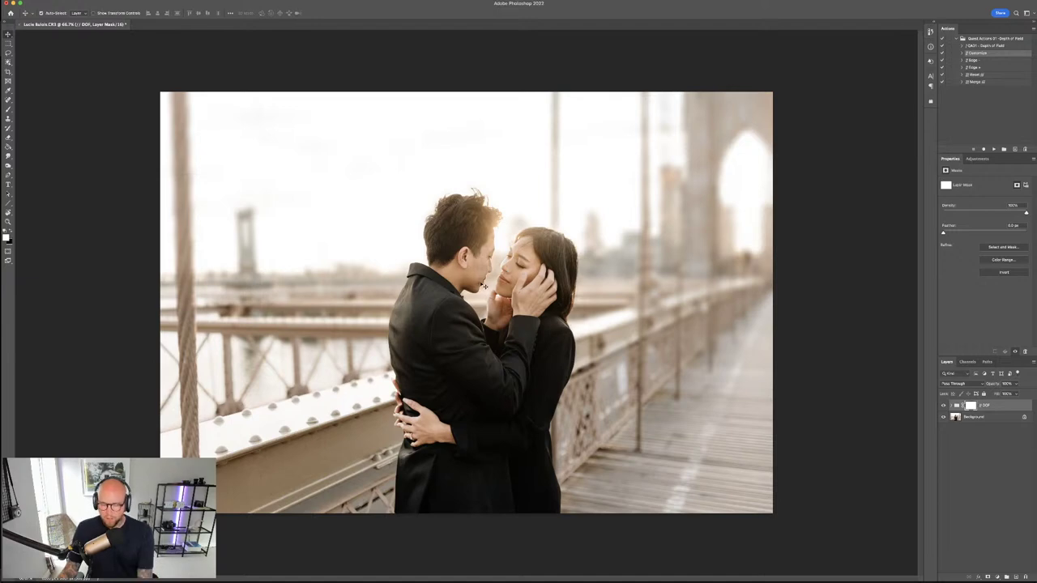
pyautogui.scroll(5, 485, 285)
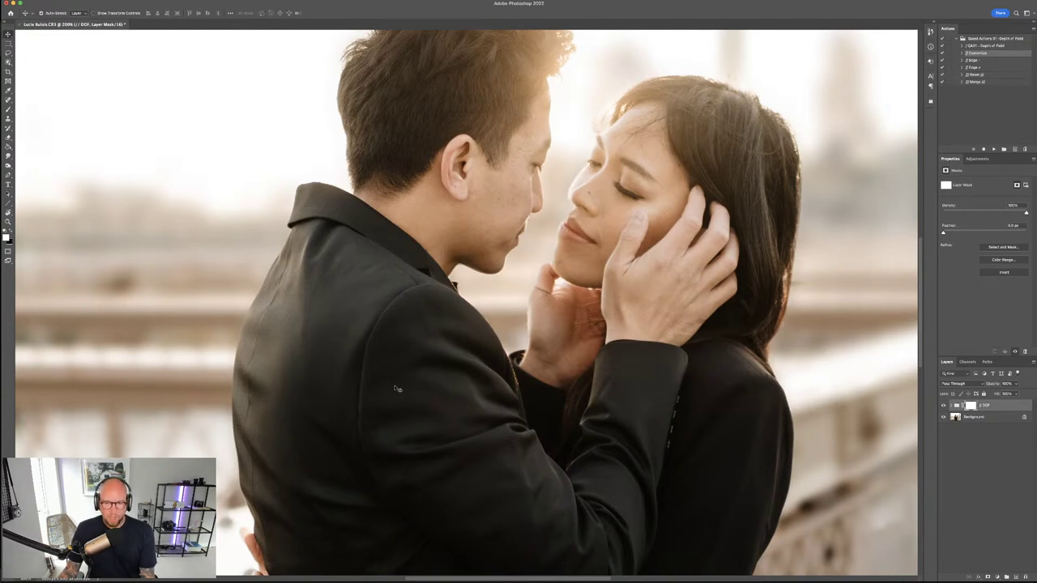
pyautogui.moveTo(389, 387); pyautogui.dragTo(465, 185)
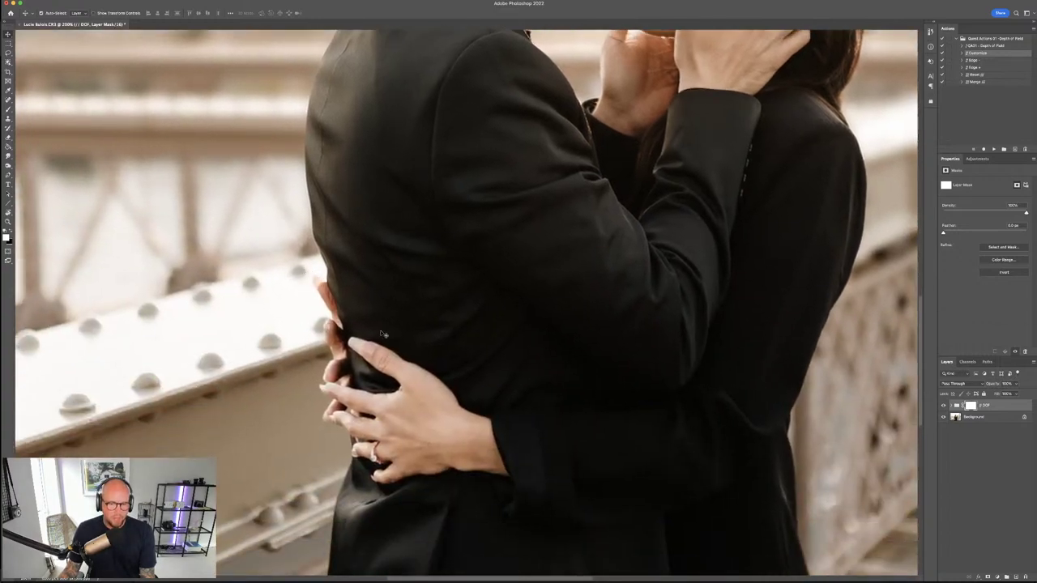
pyautogui.scroll(5, 450, 268)
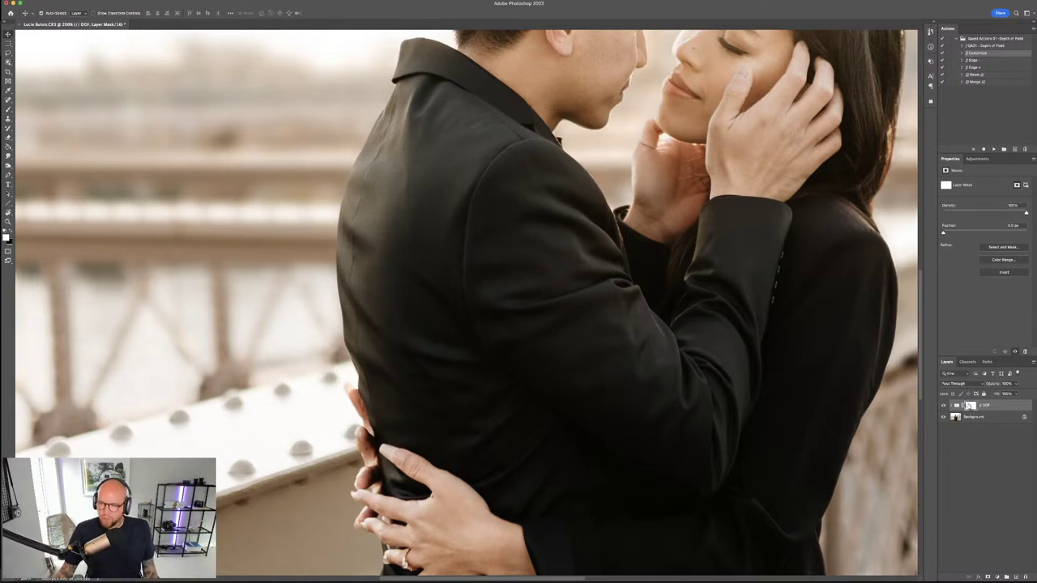
# Target the DOF group's layer mask and get the Brush tool ready with black as the foreground colour.
pyautogui.click(955, 409)
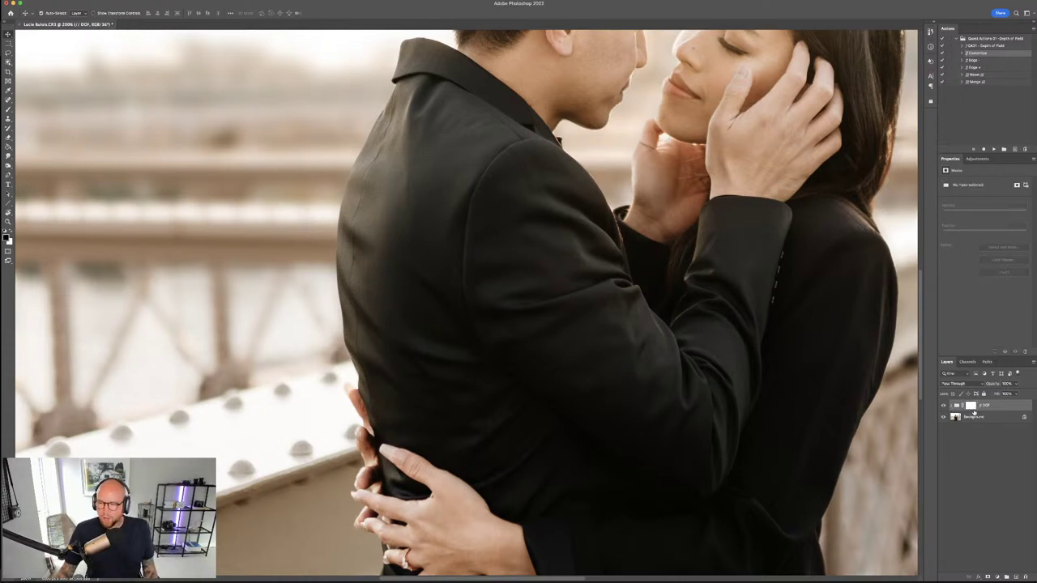
pyautogui.click(972, 407)
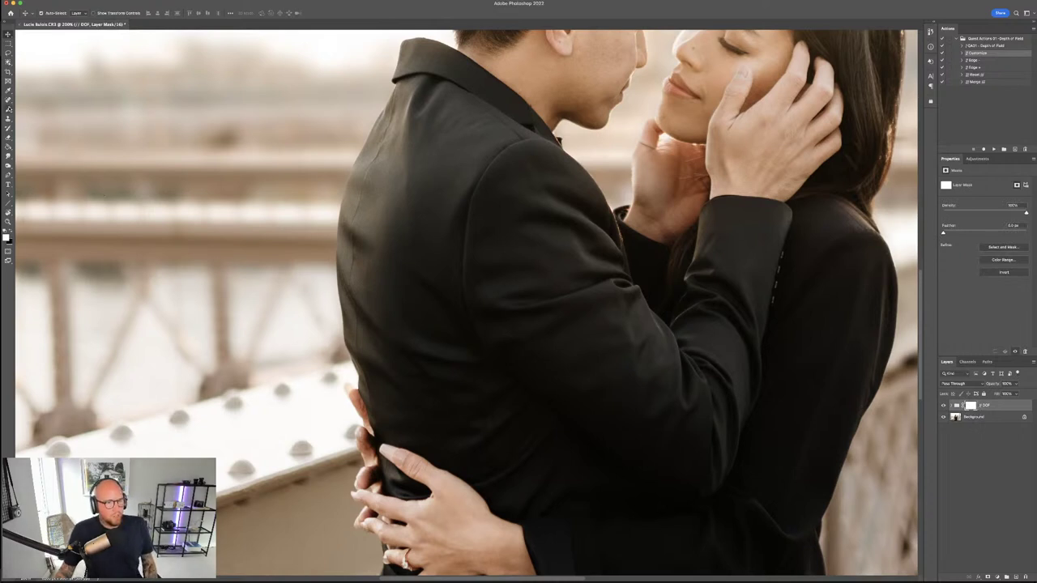
pyautogui.click(8, 108)
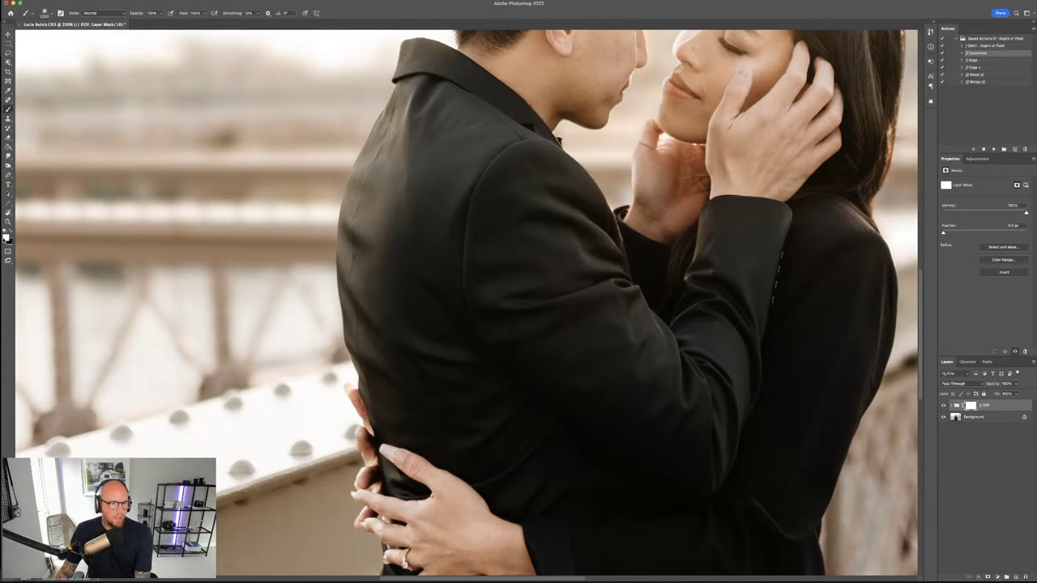
pyautogui.click(9, 240)
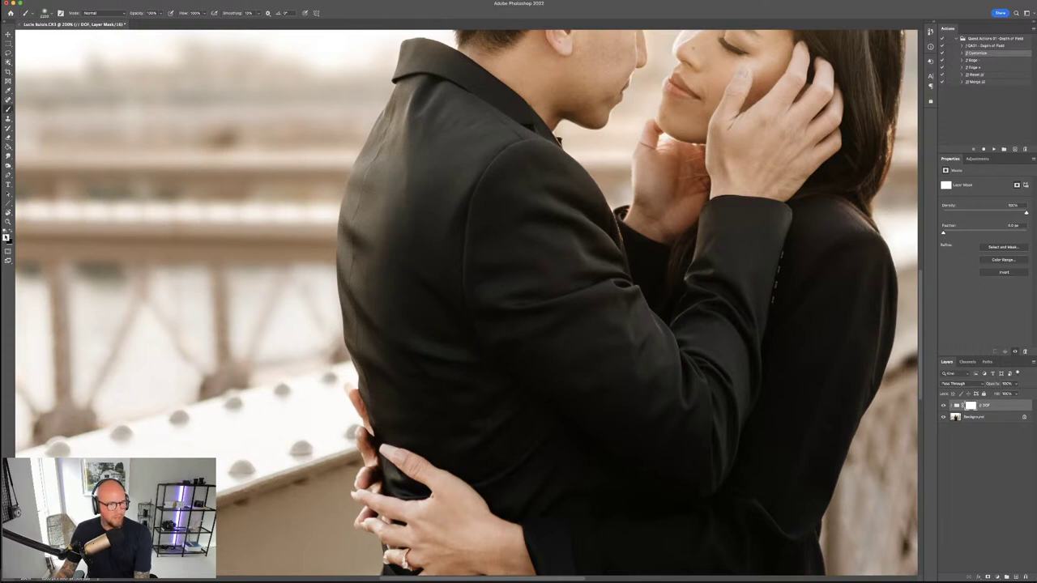
pyautogui.click(9, 239)
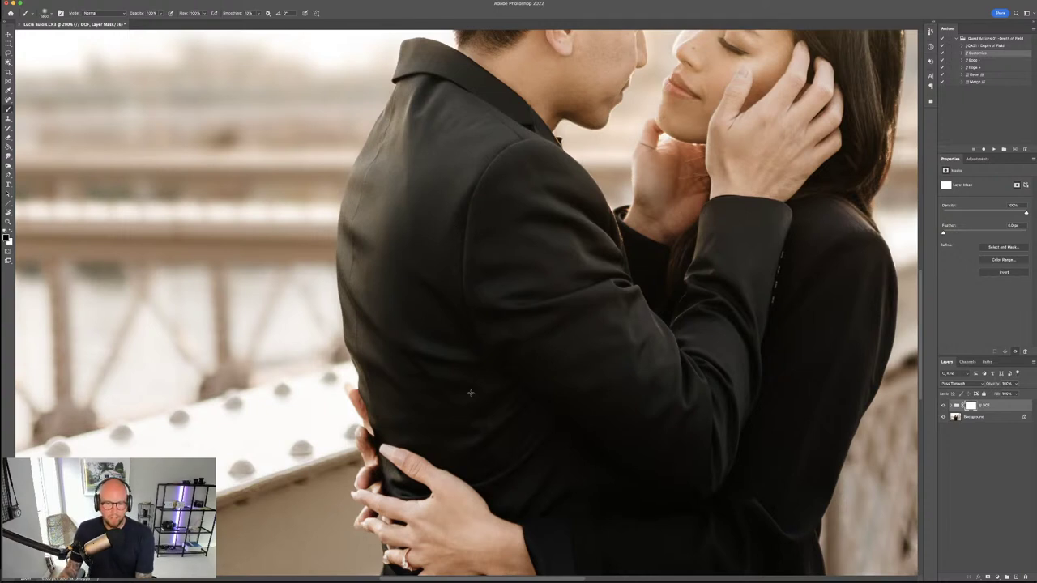
# Reduce the brush to a small size and paint black on the DOF mask along the edge of the man's hair.
pyautogui.press(']')
pyautogui.press('[')
pyautogui.press('[')
pyautogui.press('[')
pyautogui.press('[')
pyautogui.press('[')
pyautogui.press('[')
pyautogui.press('[')
pyautogui.press('[')
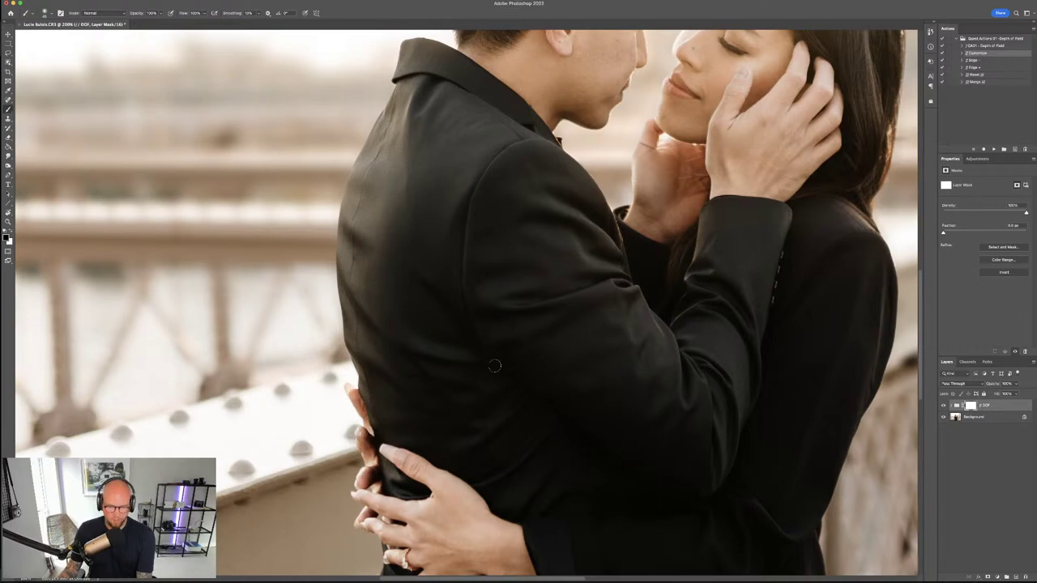
pyautogui.moveTo(505, 333); pyautogui.dragTo(462, 577)
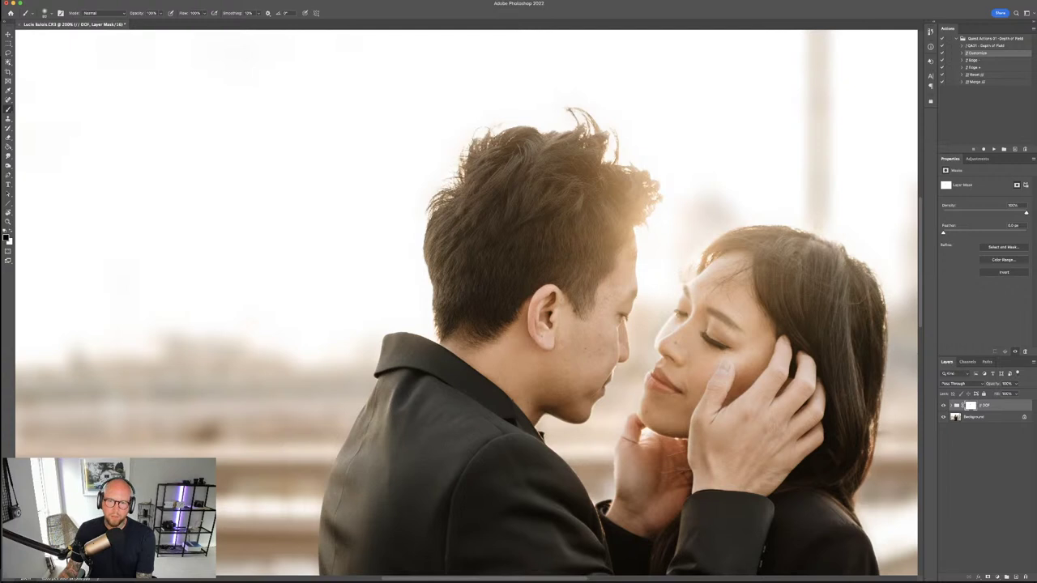
pyautogui.moveTo(571, 109); pyautogui.dragTo(486, 153)
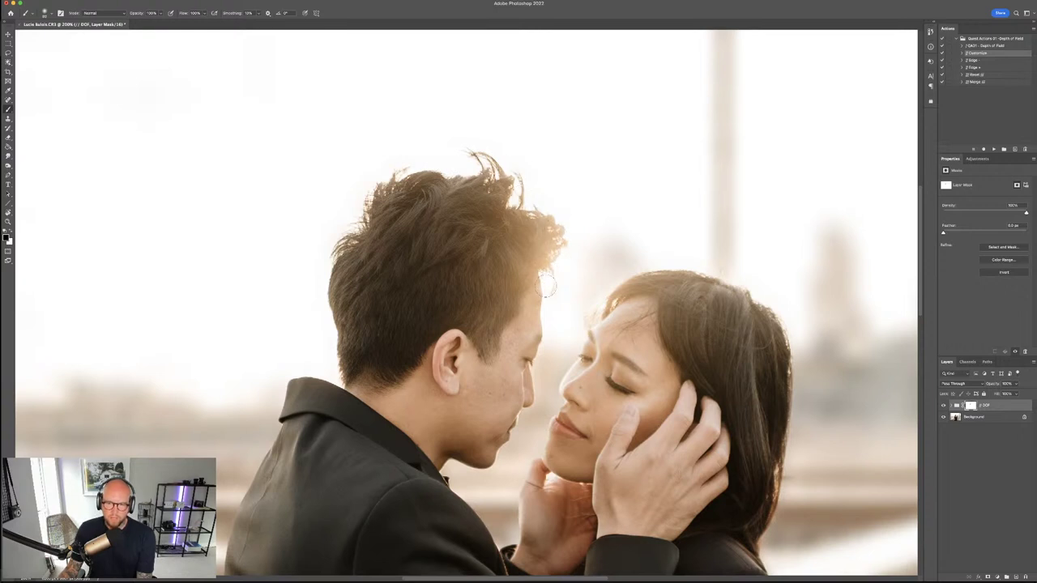
# Paint black on the DOF mask down the outer edge of the woman's hair.
pyautogui.scroll(-5, 548, 276)
pyautogui.hscroll(4, 547, 275)
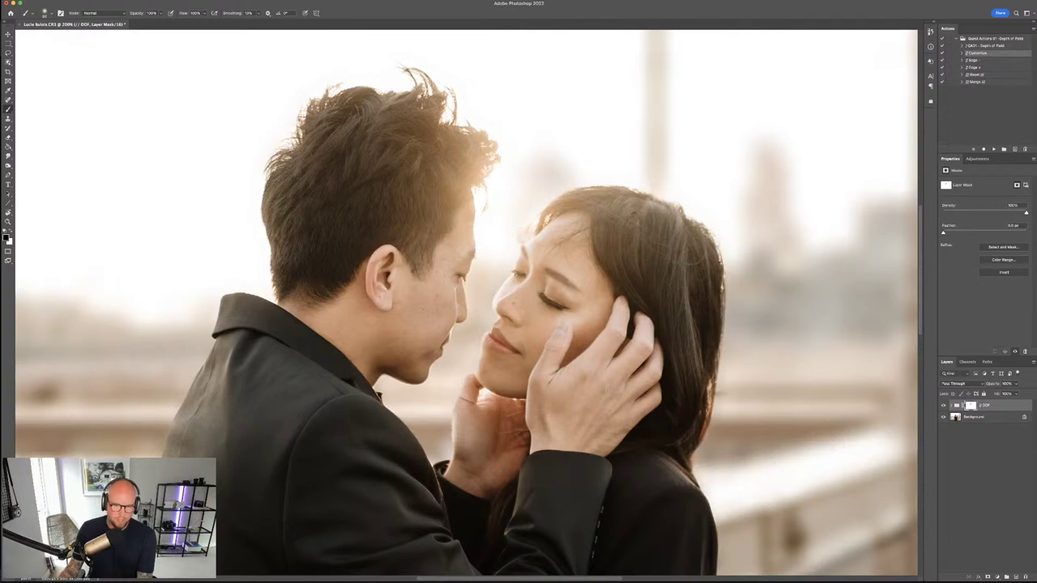
pyautogui.scroll(-2, 467, 303)
pyautogui.hscroll(3, 466, 303)
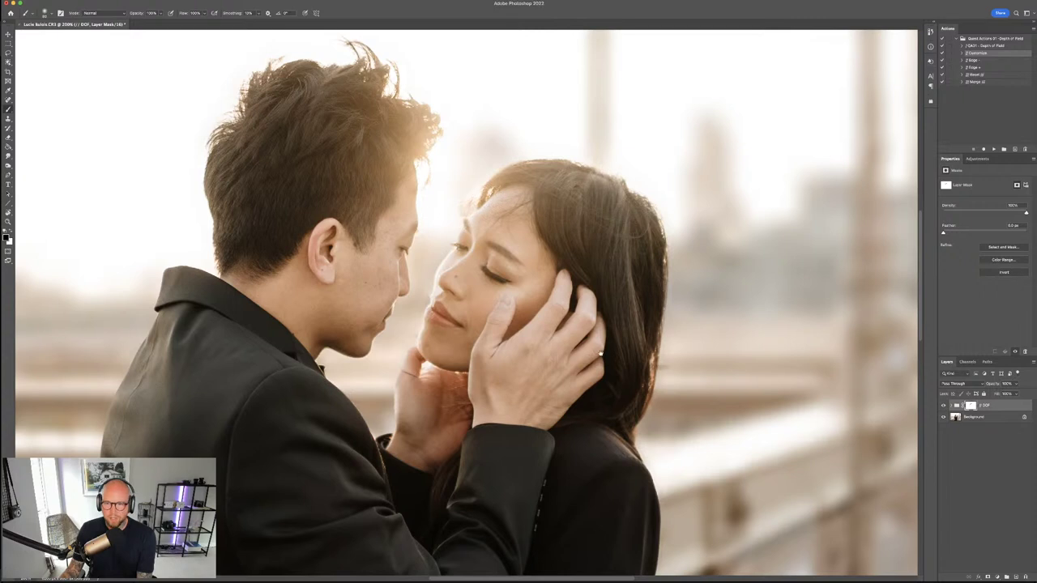
pyautogui.press('super+plus')
pyautogui.press('super+minus')
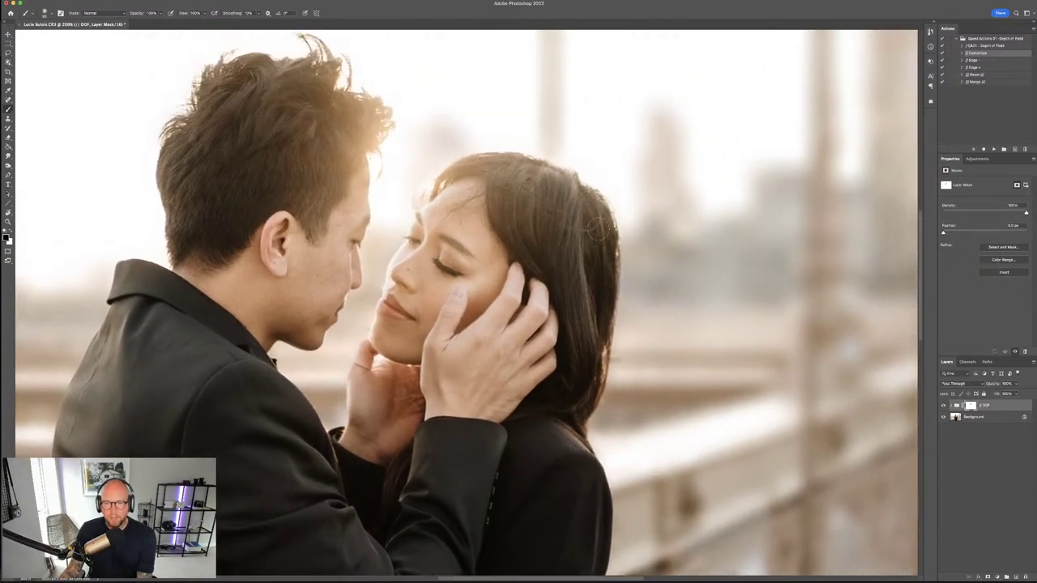
pyautogui.moveTo(603, 305); pyautogui.dragTo(574, 423)
pyautogui.moveTo(507, 379); pyautogui.dragTo(620, 384)
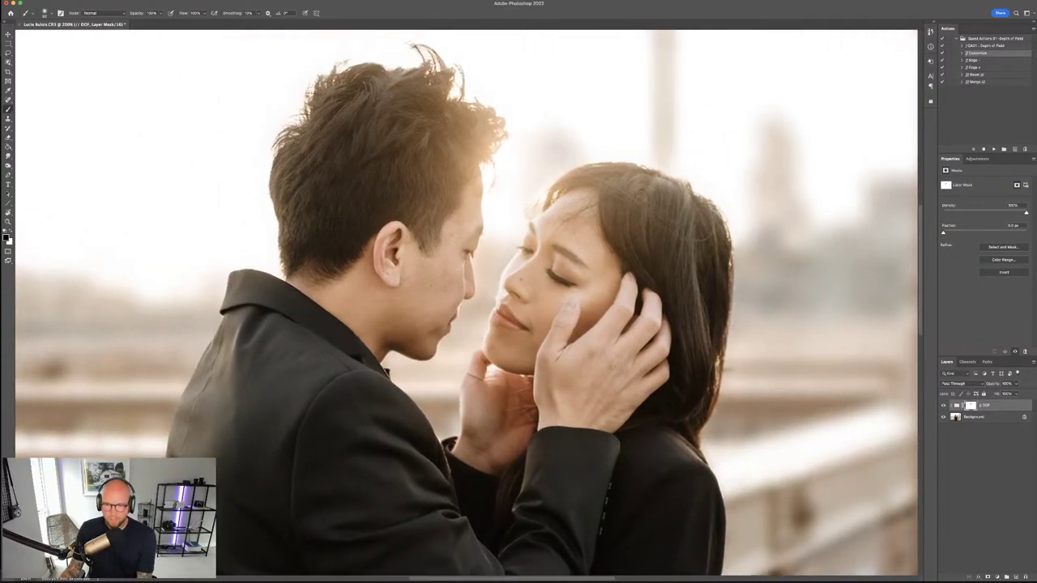
# Compare the couple and bridge at 100% zoom with the DOF group hidden and shown.
pyautogui.hotkey('ctrl', '-')
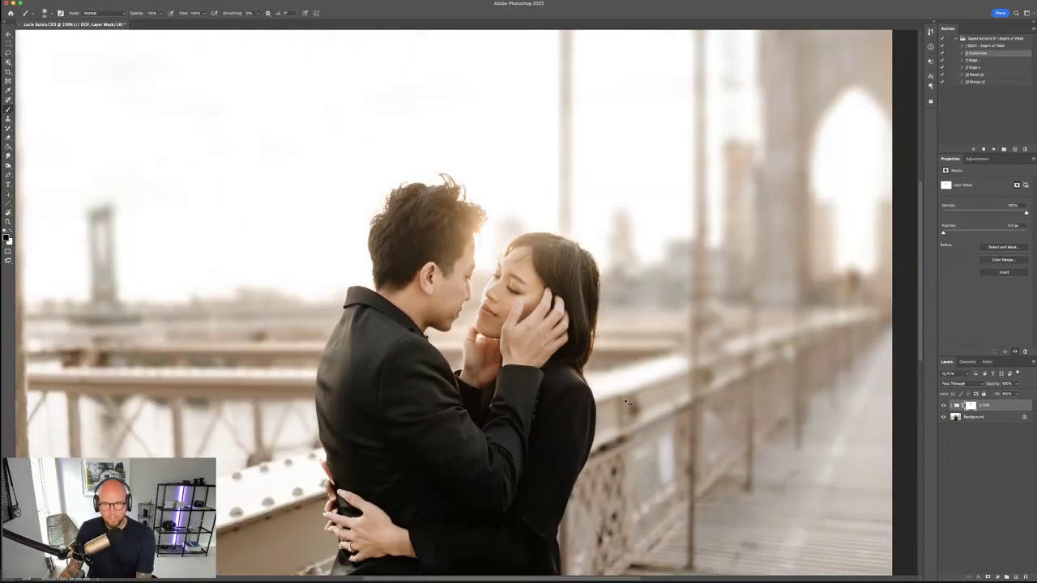
pyautogui.scroll(-2, 596, 334)
pyautogui.scroll(-2, 595, 334)
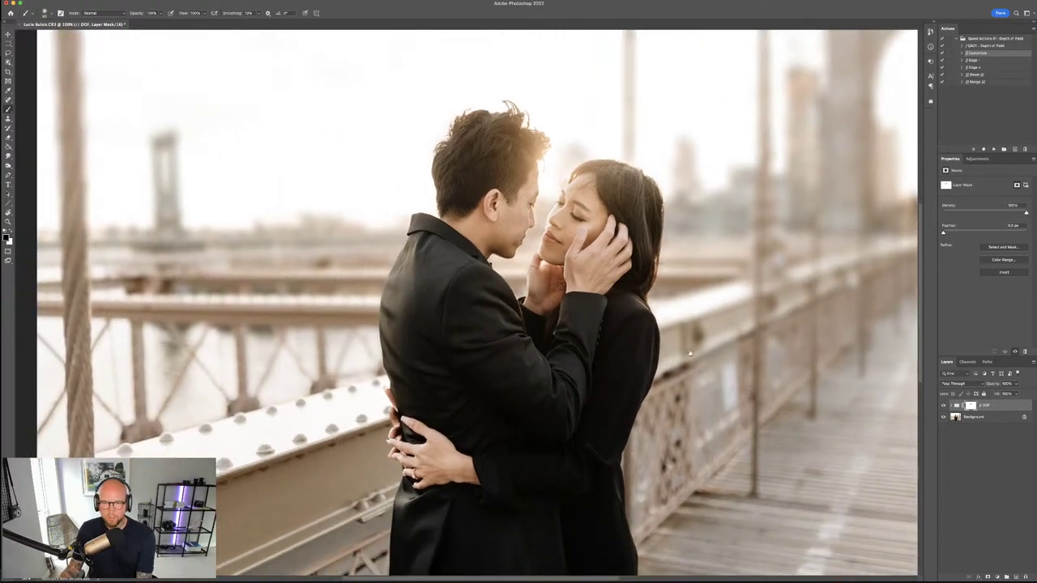
pyautogui.hscroll(3, 689, 354)
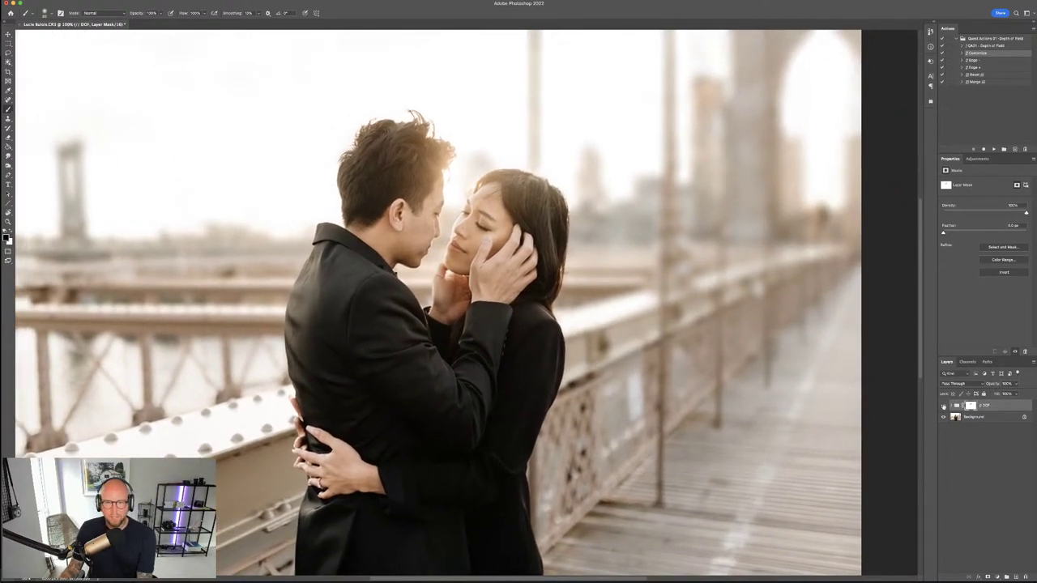
pyautogui.click(944, 406)
pyautogui.click(943, 406)
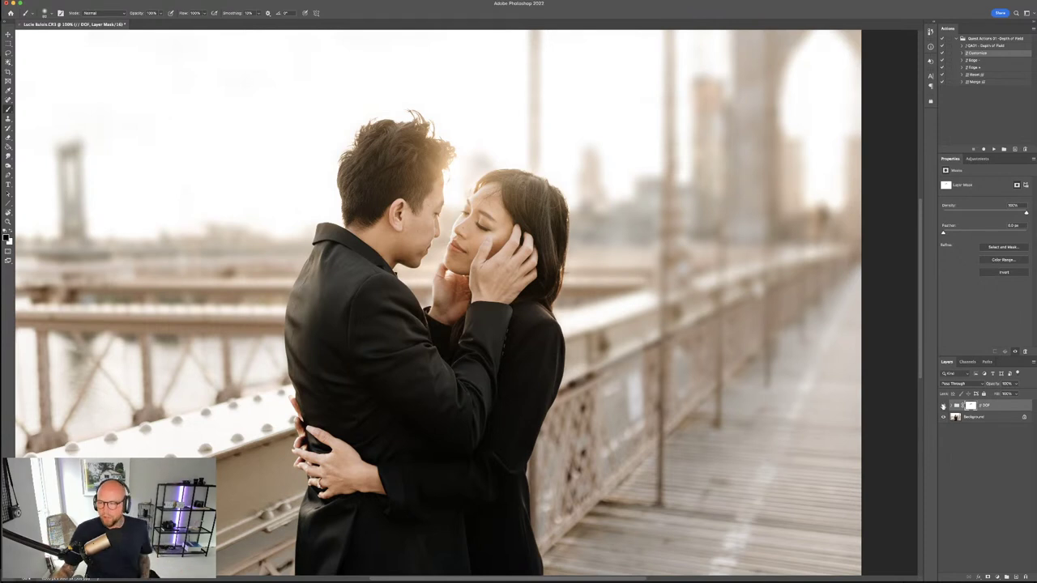
pyautogui.click(944, 406)
pyautogui.click(943, 406)
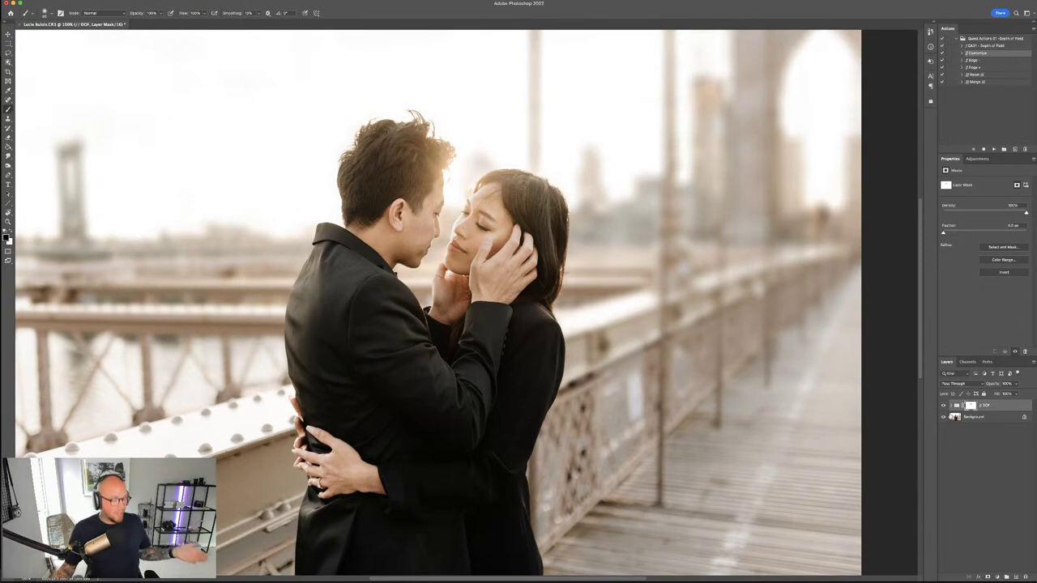
pyautogui.click(943, 407)
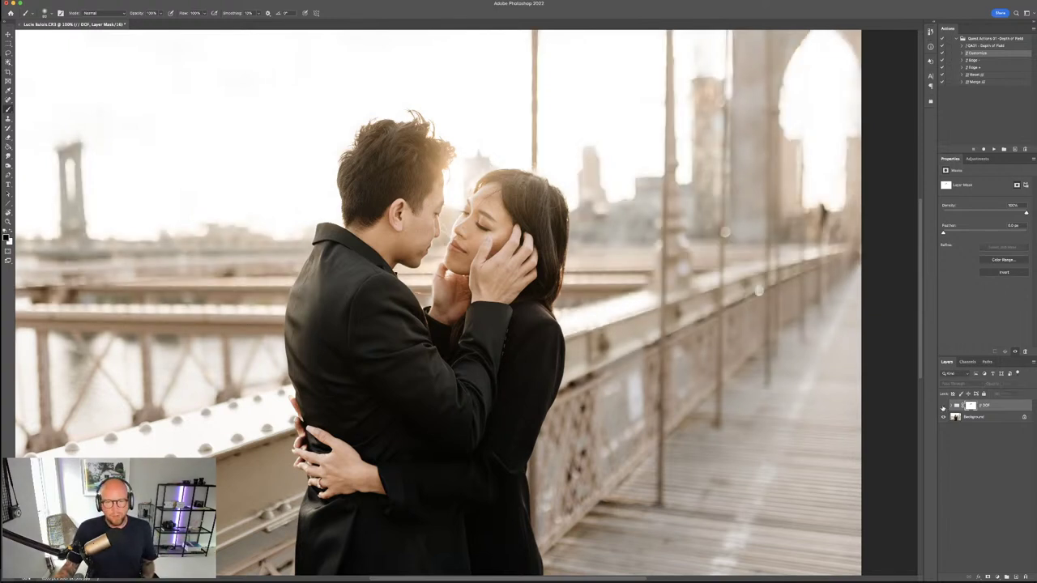
pyautogui.click(943, 407)
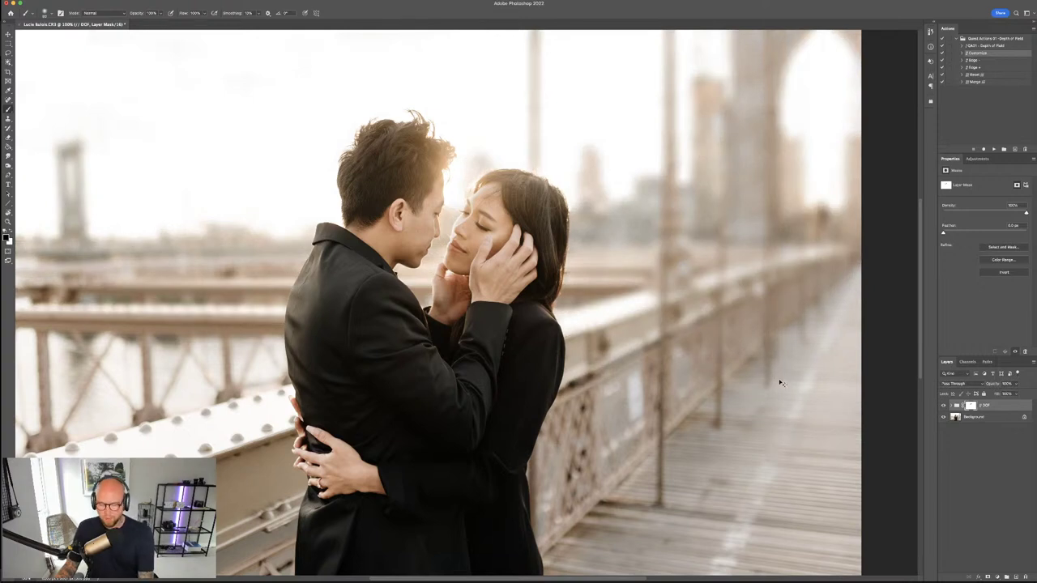
# Fit the whole photo on screen and compare it with and without the DOF group.
pyautogui.press('super+0')
pyautogui.click(943, 407)
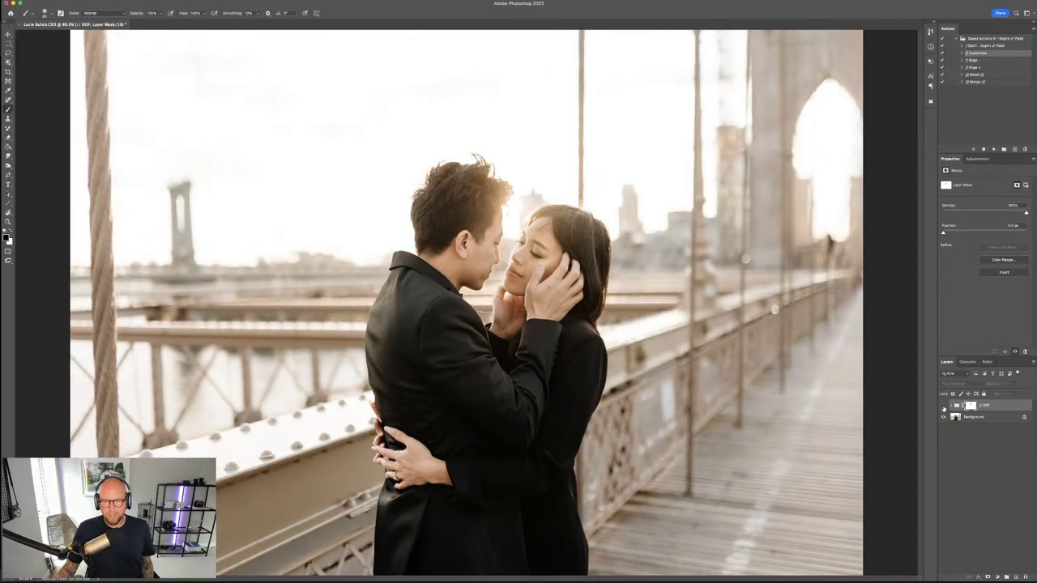
pyautogui.click(943, 407)
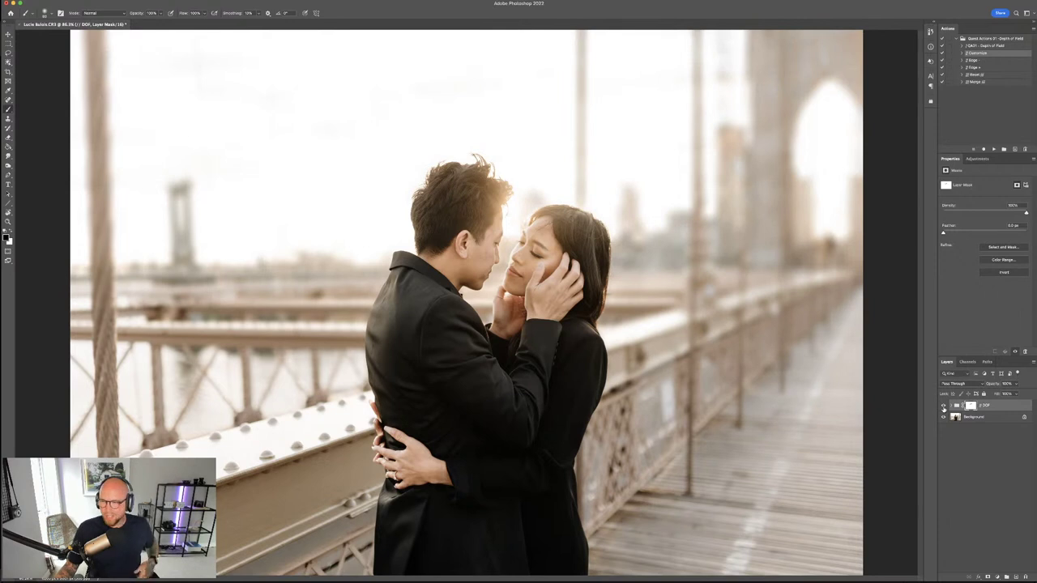
pyautogui.click(943, 407)
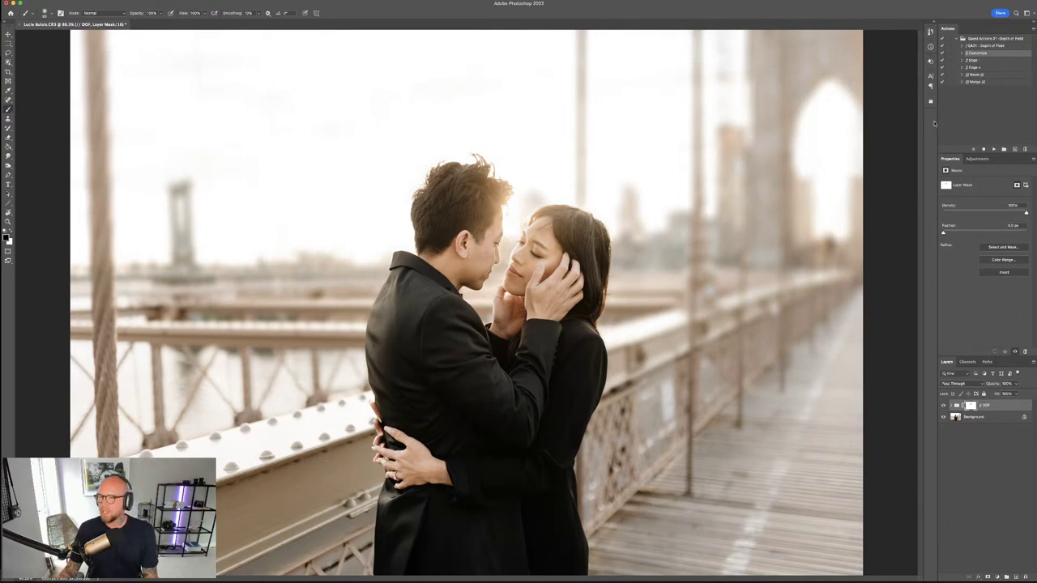
# Run the Merge action to flatten the DOF effect into the background, and close the photo with its changes saved.
pyautogui.click(978, 83)
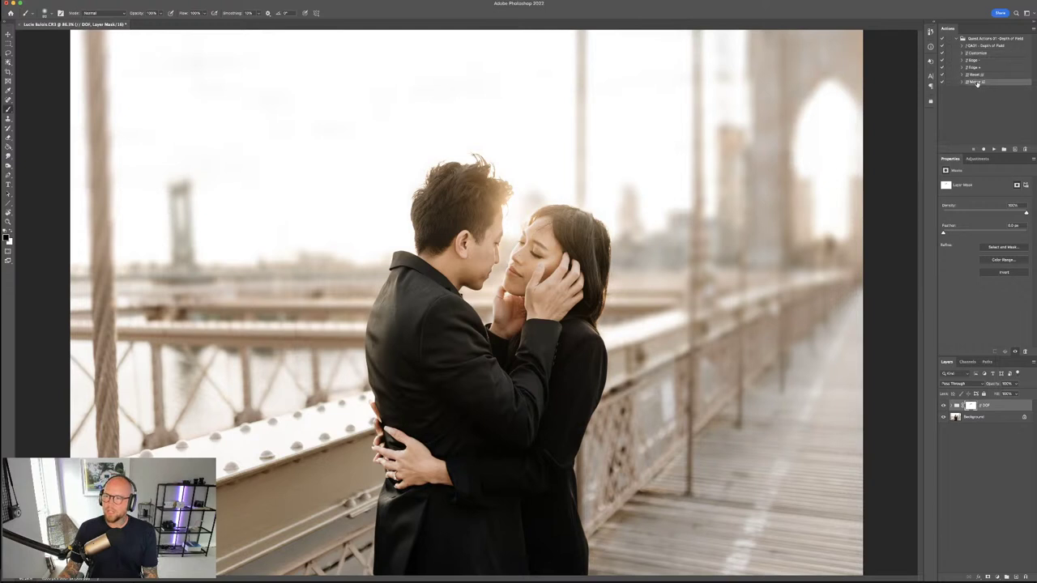
pyautogui.click(994, 149)
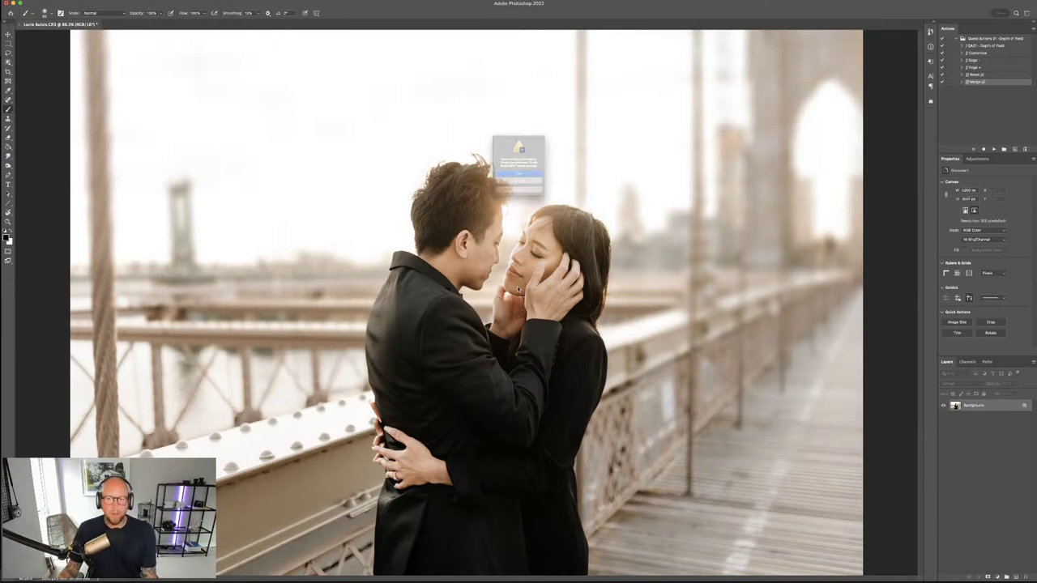
pyautogui.press('Return')
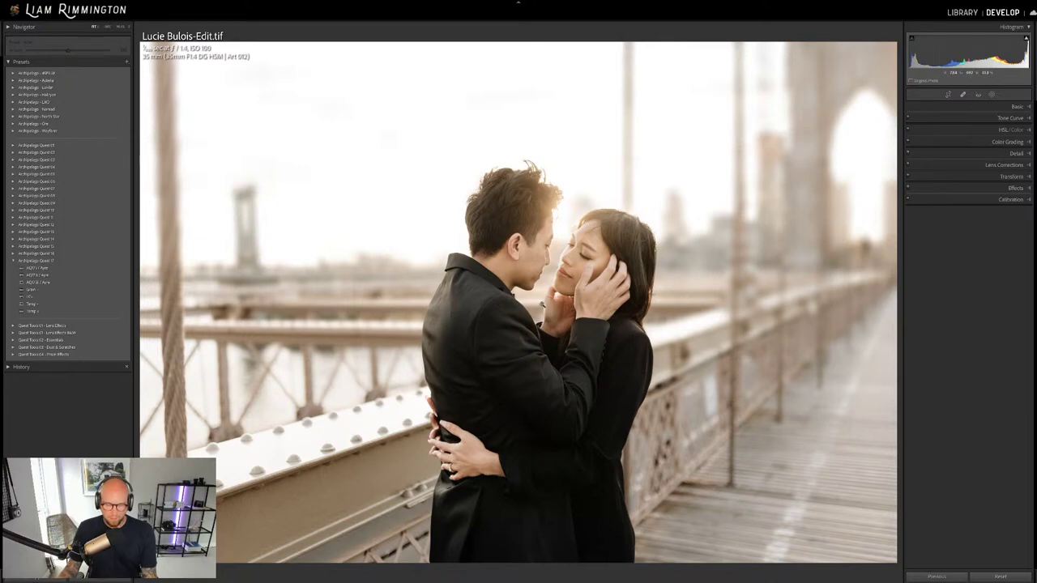
# In Lightroom Classic, compare the edited bridge TIFF with its original CR3 in the grid and at full view in Develop.
pyautogui.press('g')
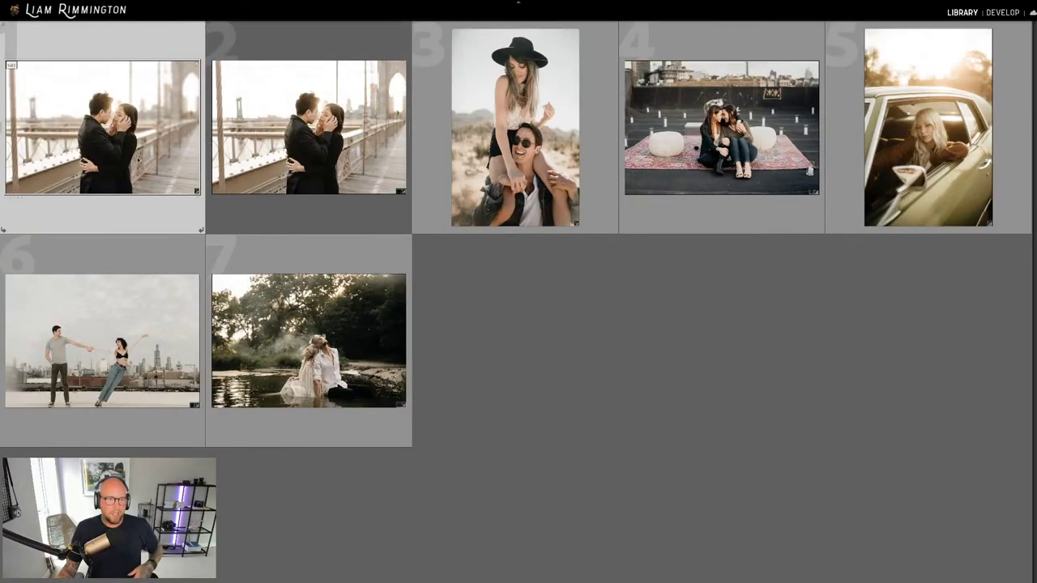
pyautogui.click(299, 123)
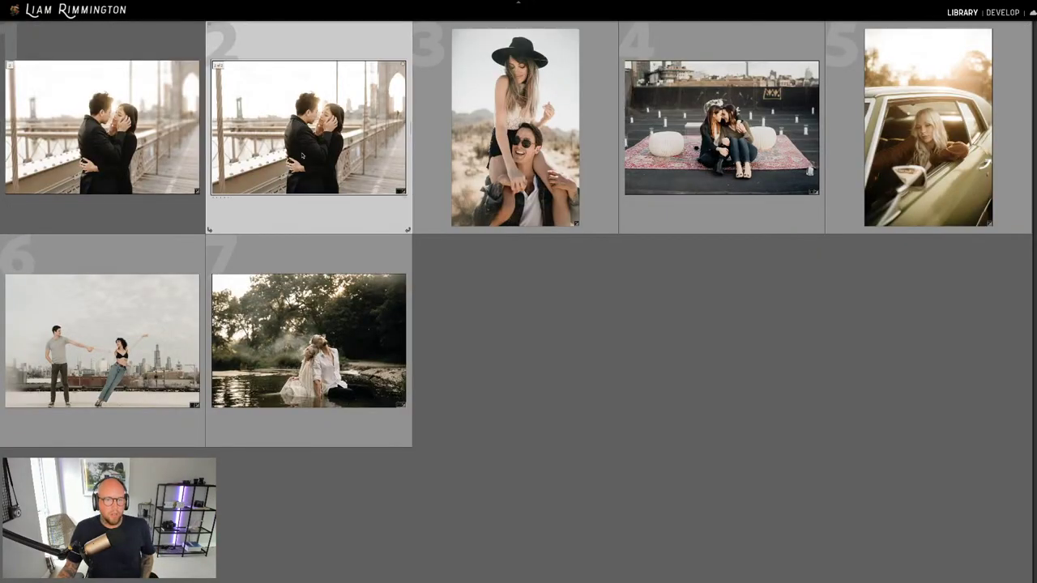
pyautogui.click(96, 131)
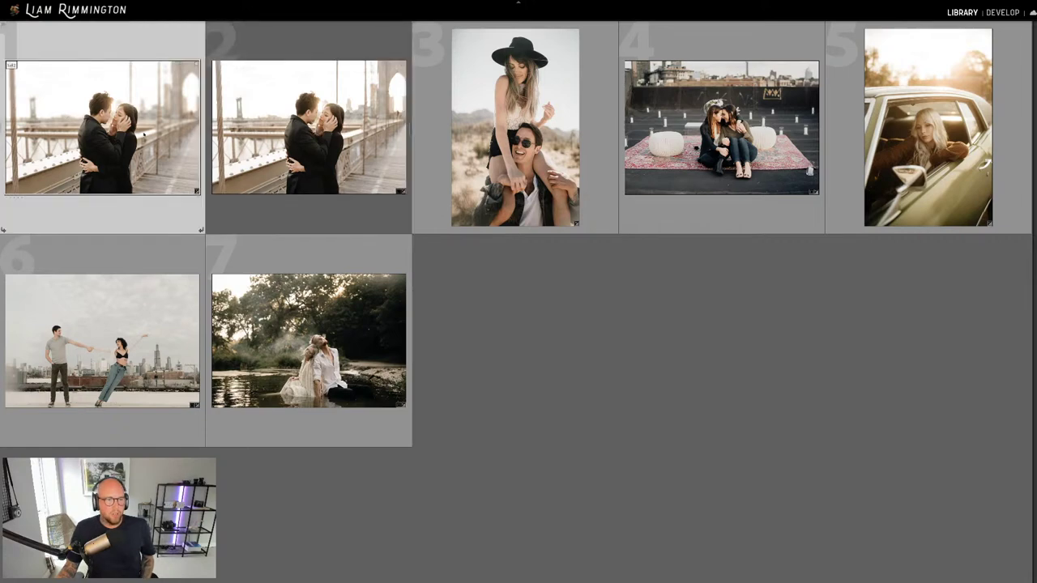
pyautogui.press('d')
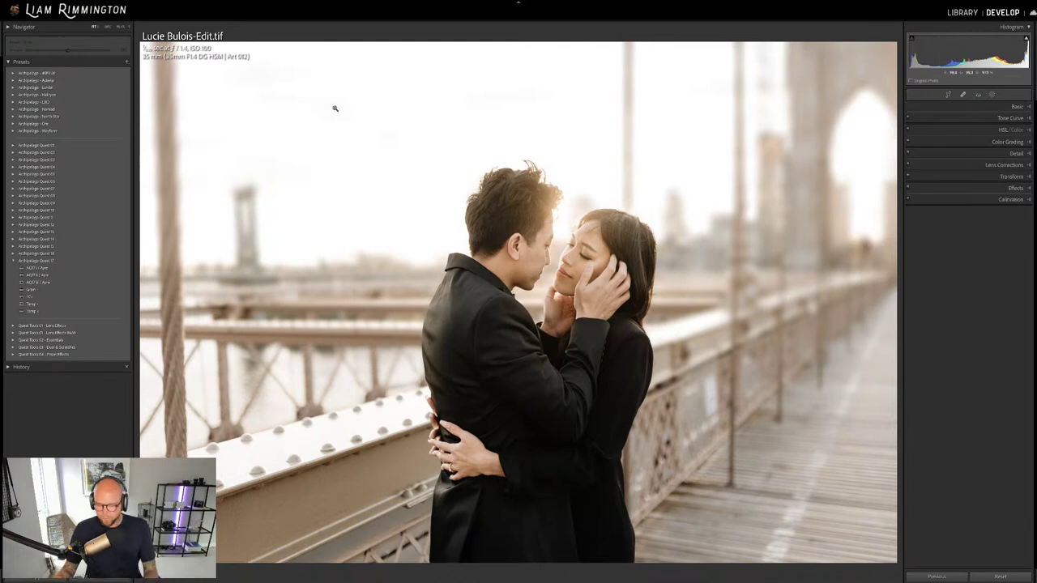
pyautogui.press('Left')
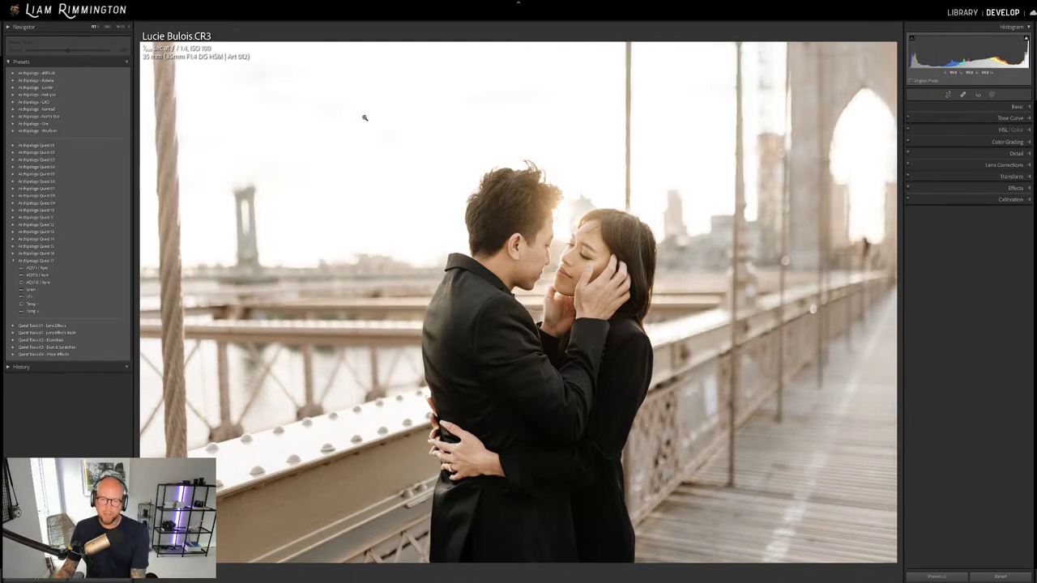
pyautogui.press('Right')
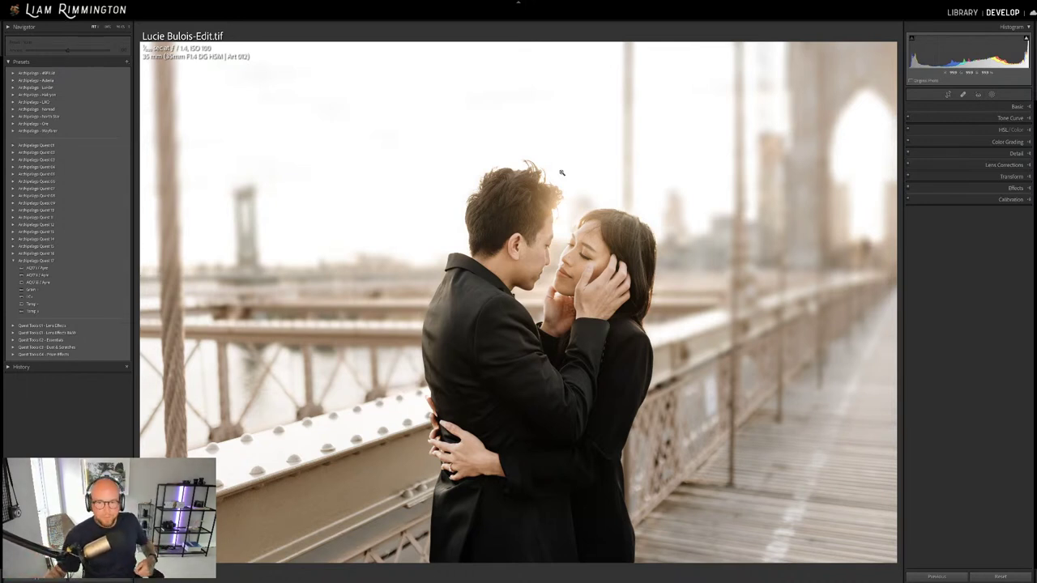
# Collapse the bridge photo's stack in the Library grid and open the desert couple photo in Develop.
pyautogui.press('g')
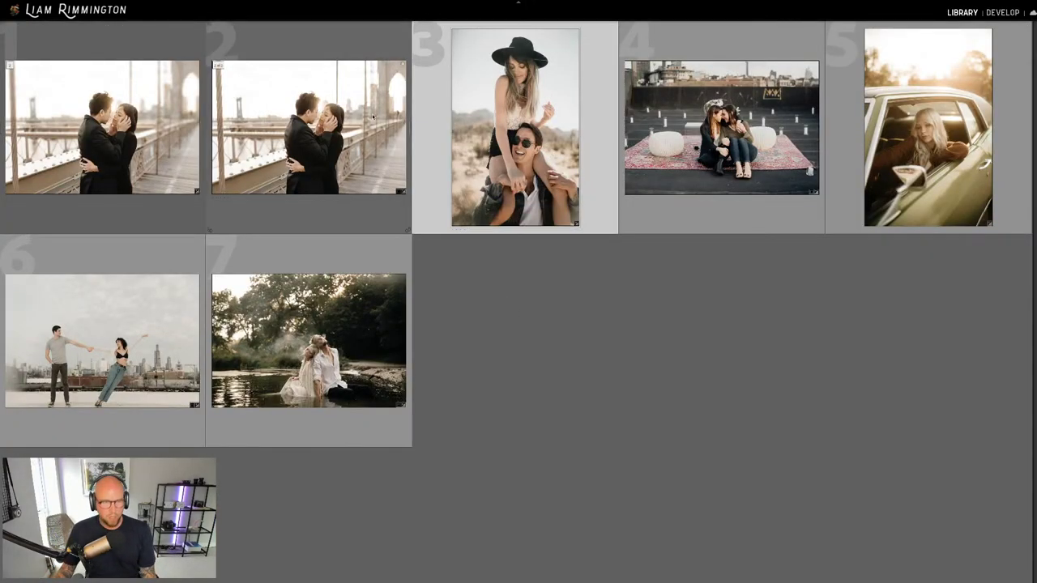
pyautogui.click(10, 65)
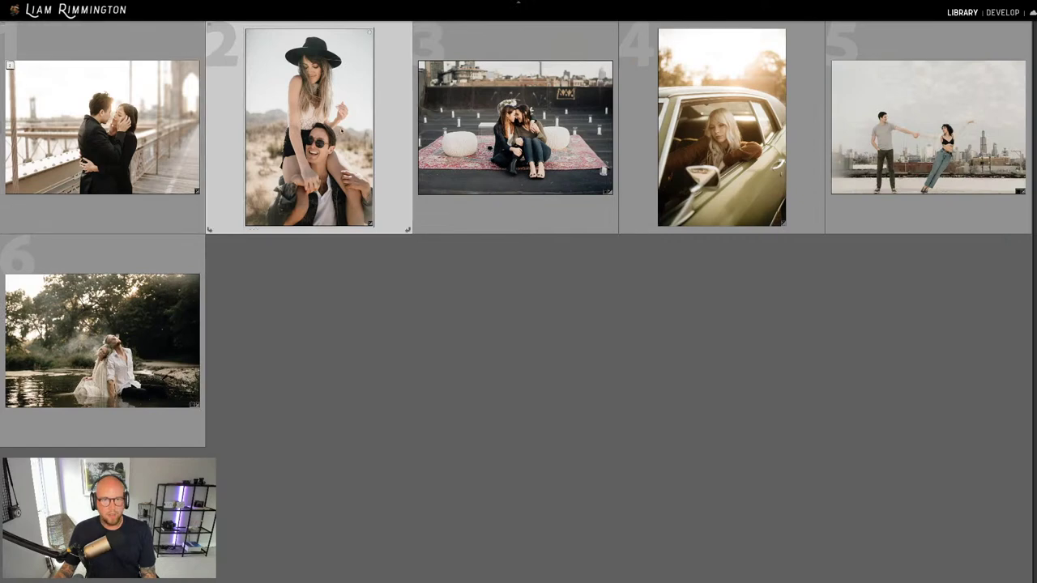
pyautogui.press('d')
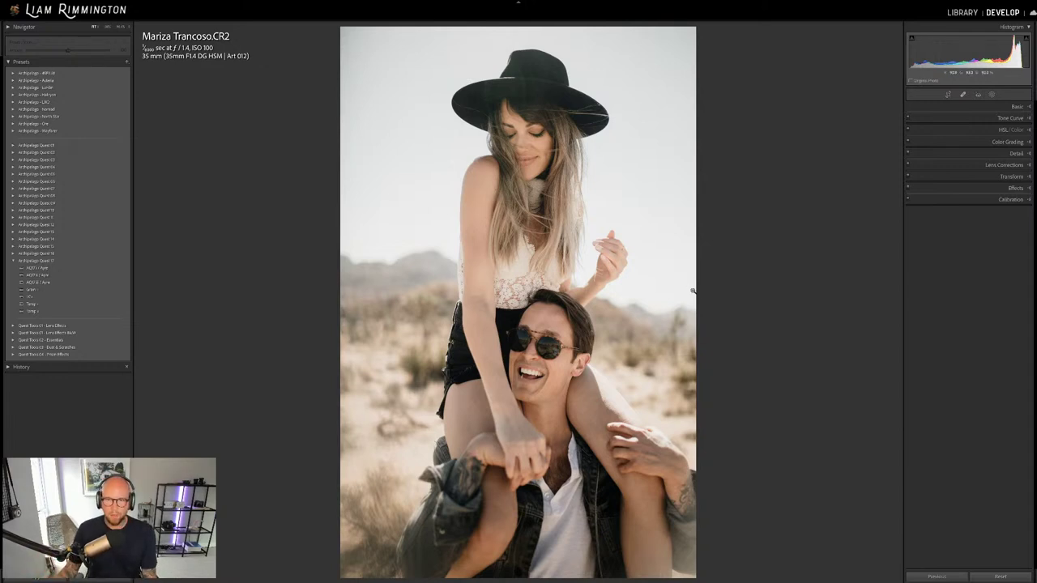
pyautogui.click(1007, 187)
pyautogui.click(1008, 187)
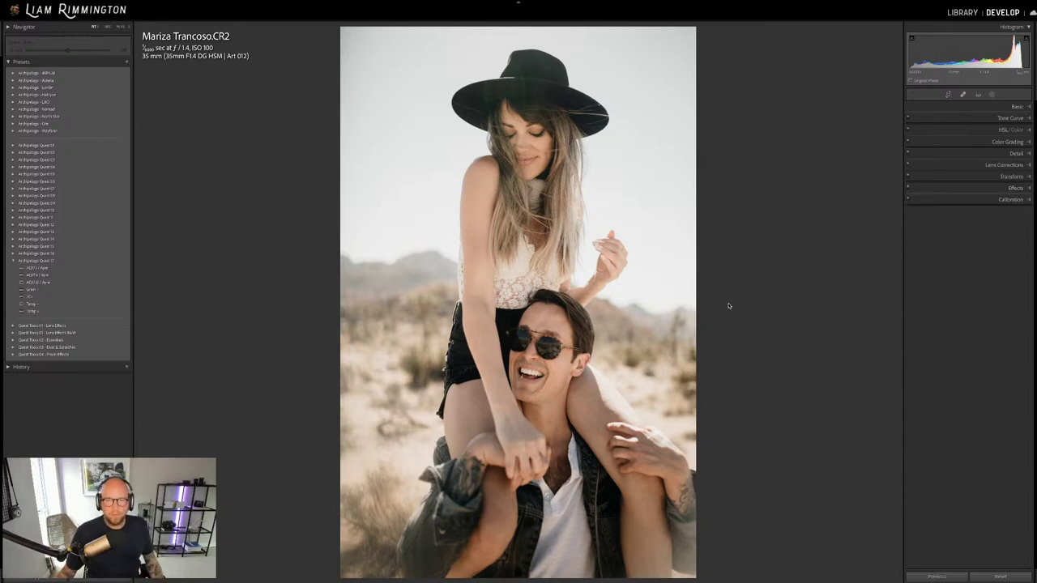
# Open the desert couple photo in Photoshop, fit it on screen and run the EASY - Depth of Field action.
pyautogui.press('super+e')
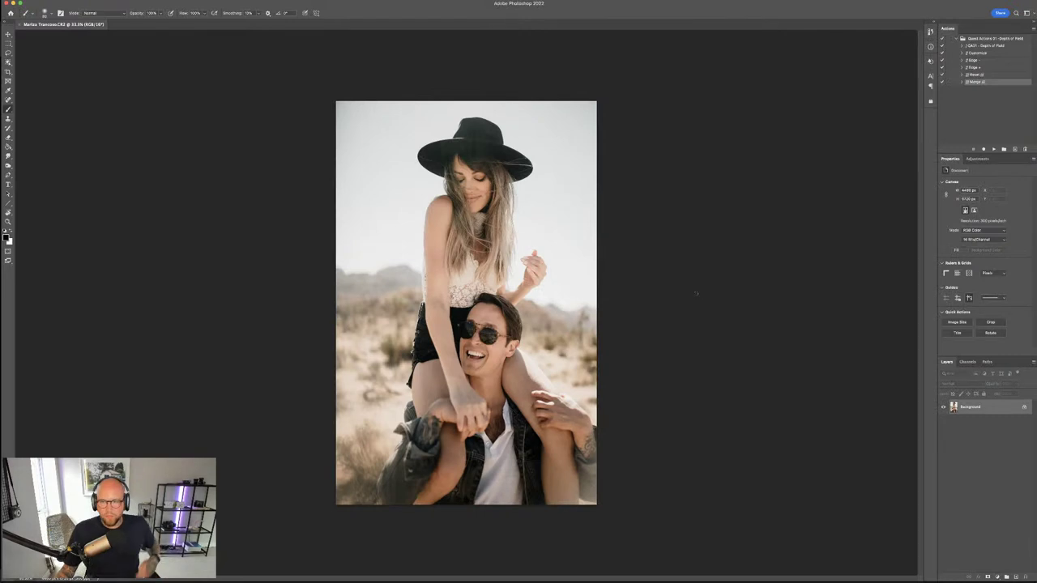
pyautogui.press('super+0')
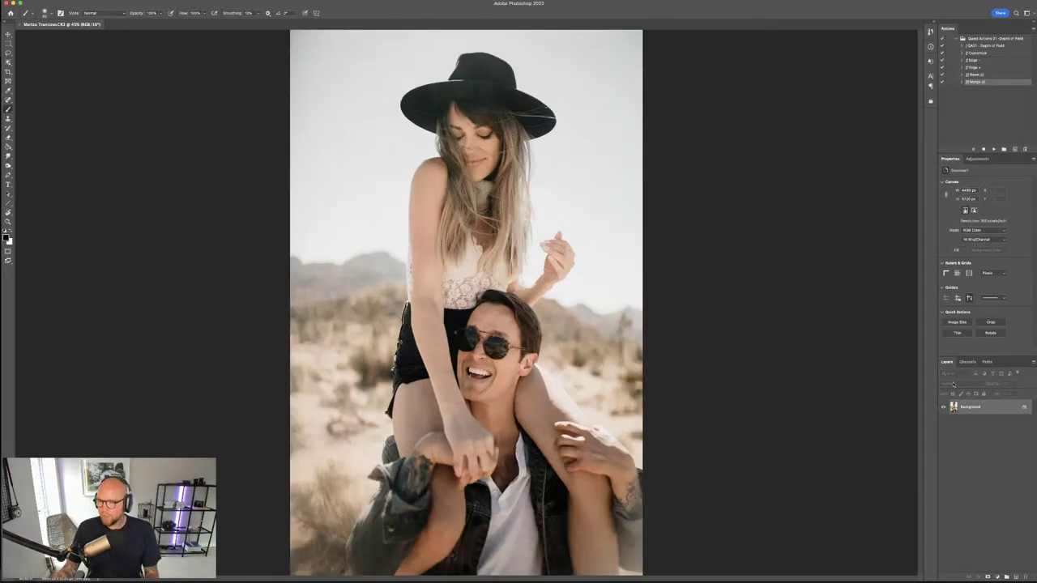
pyautogui.click(988, 45)
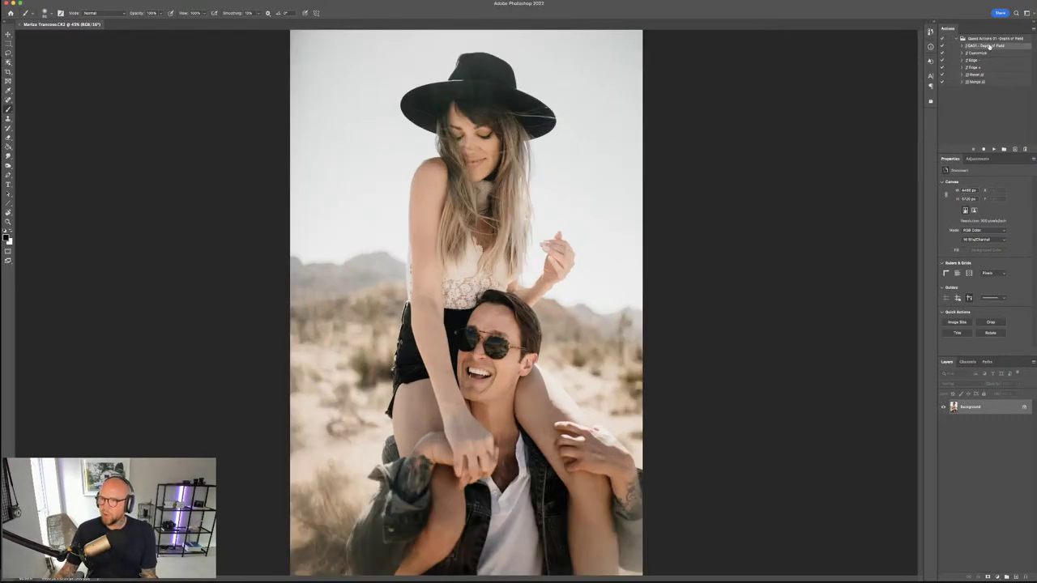
pyautogui.click(991, 149)
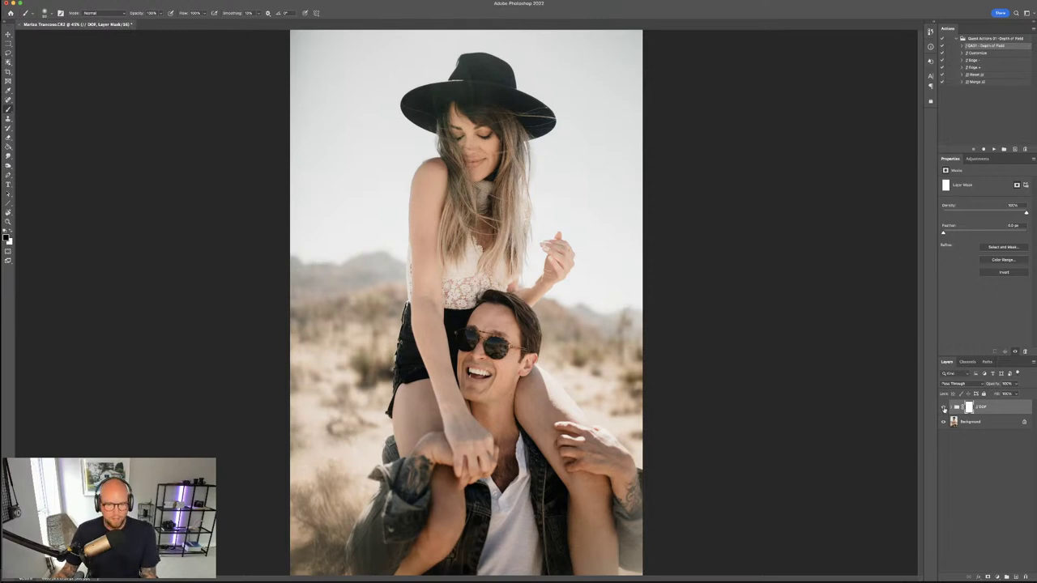
# Compare the desert couple photo with and without the DOF group produced by the depth-of-field action.
pyautogui.click(944, 409)
pyautogui.click(944, 409)
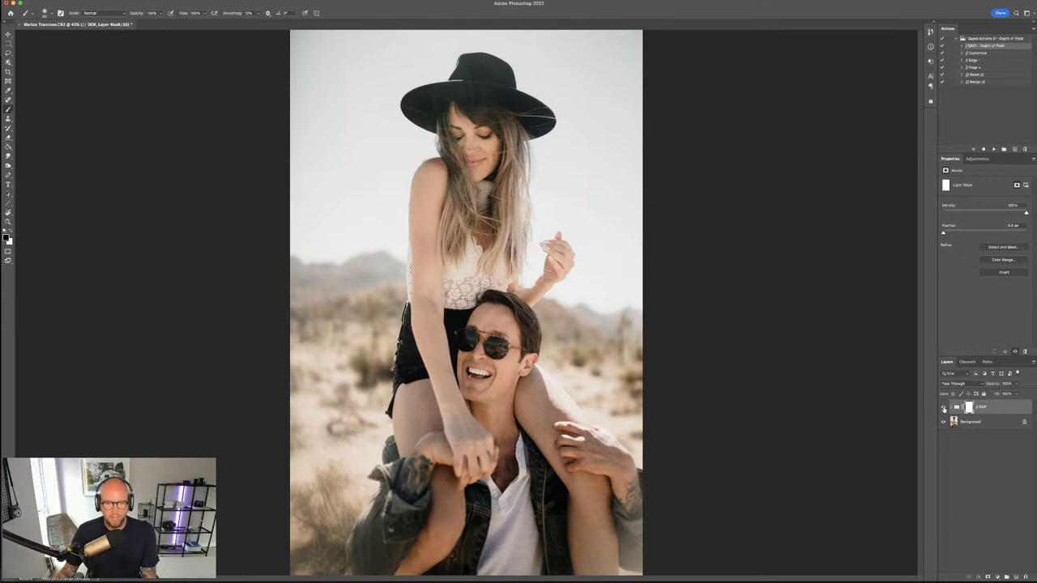
pyautogui.click(944, 409)
pyautogui.click(944, 408)
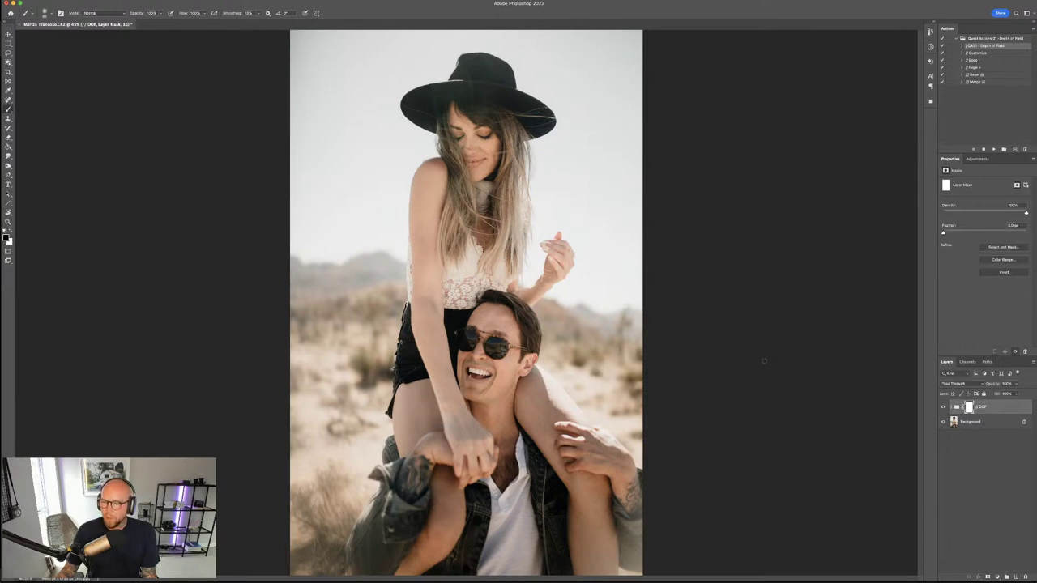
pyautogui.click(944, 408)
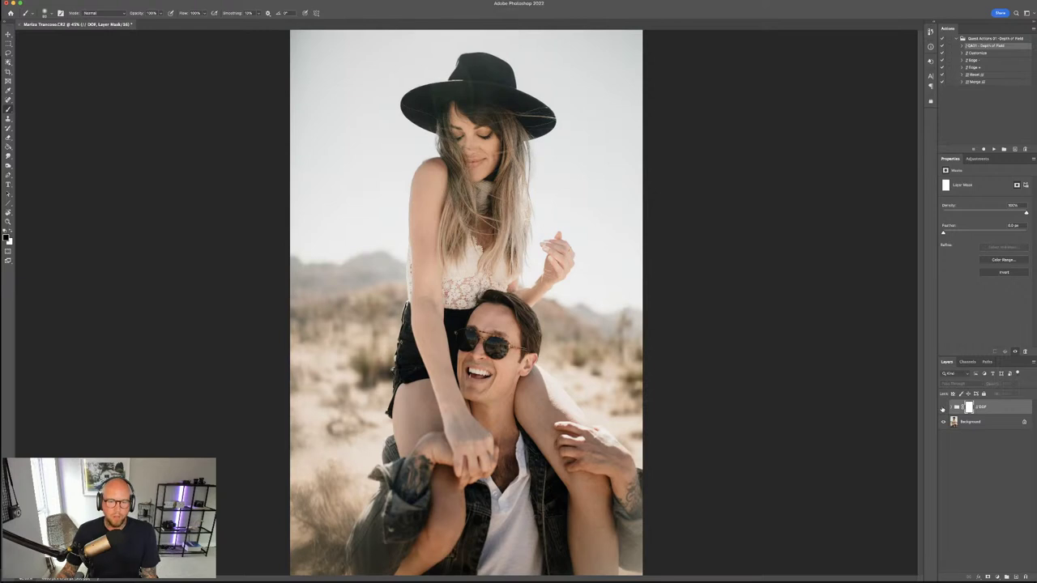
pyautogui.click(944, 408)
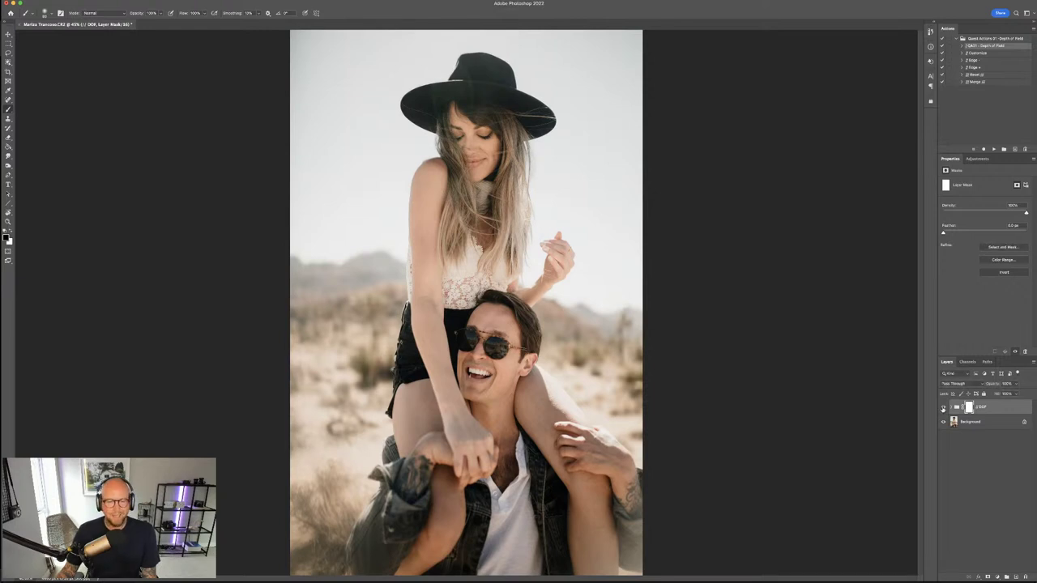
pyautogui.click(944, 409)
pyautogui.click(943, 408)
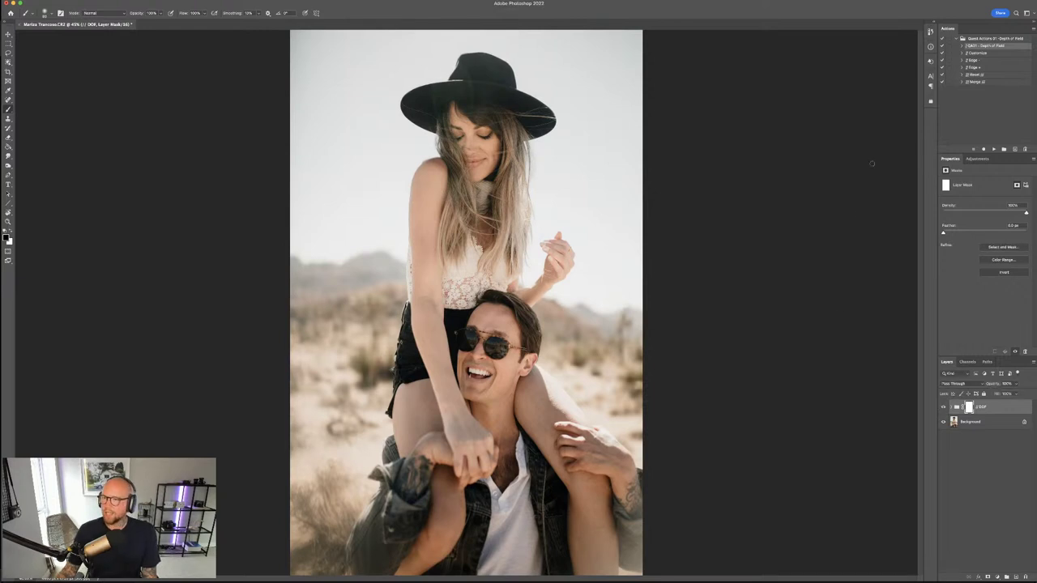
# Run the Customise action and increase the Tilt-Shift blur amount in the Blur Gallery.
pyautogui.click(975, 53)
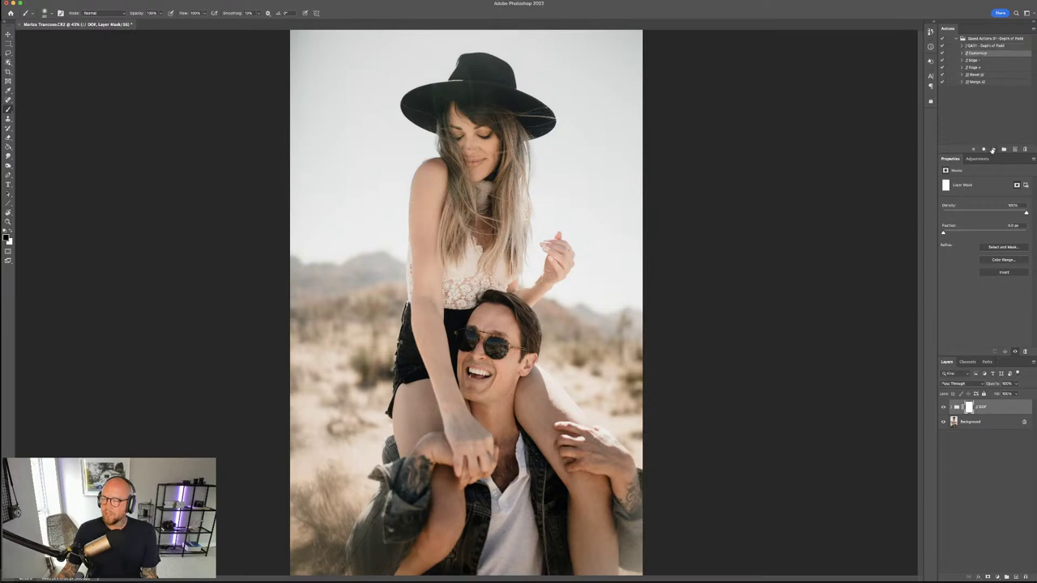
pyautogui.click(993, 149)
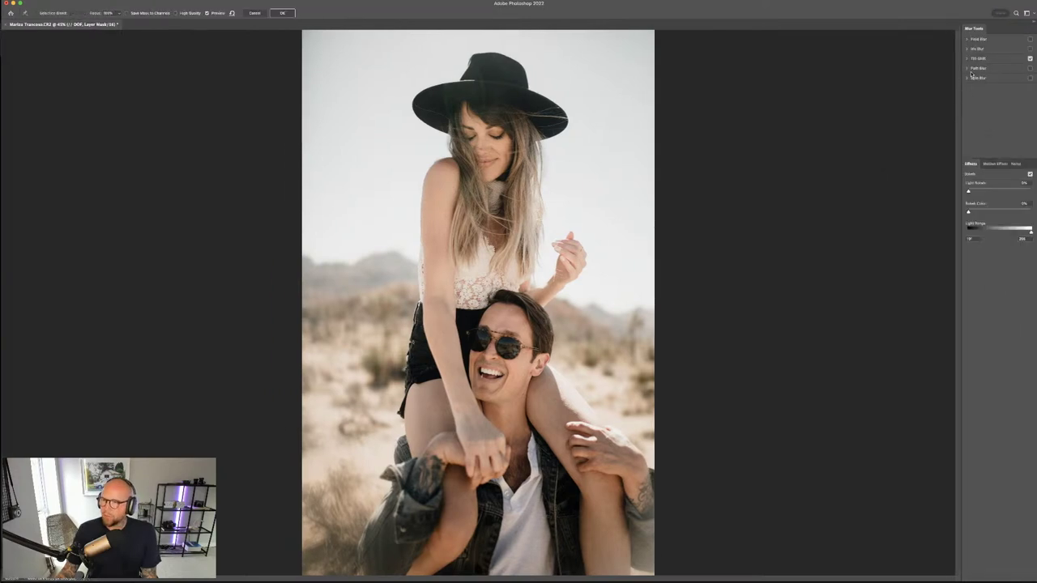
pyautogui.click(967, 59)
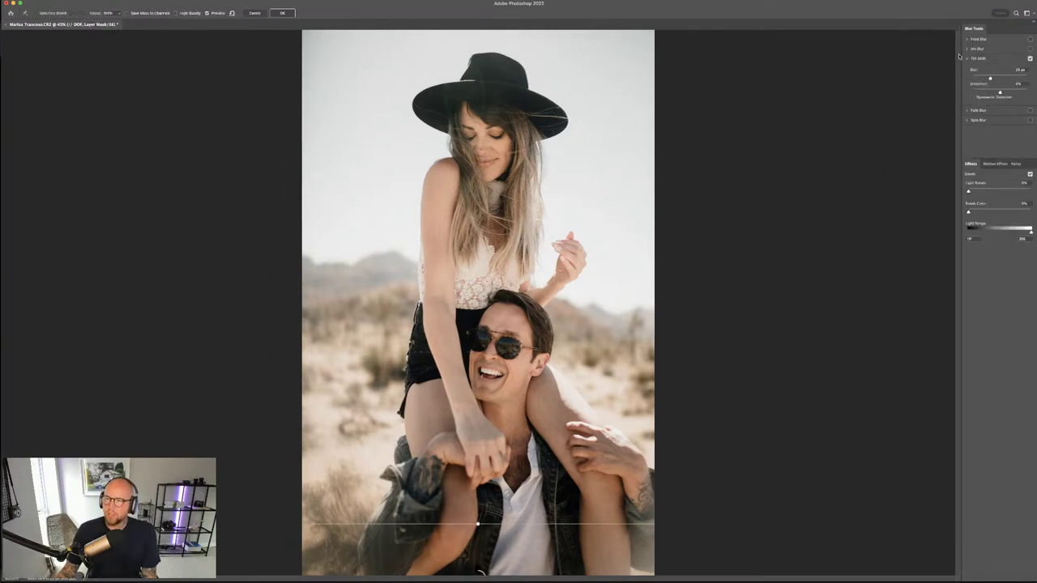
pyautogui.moveTo(991, 80); pyautogui.dragTo(997, 79)
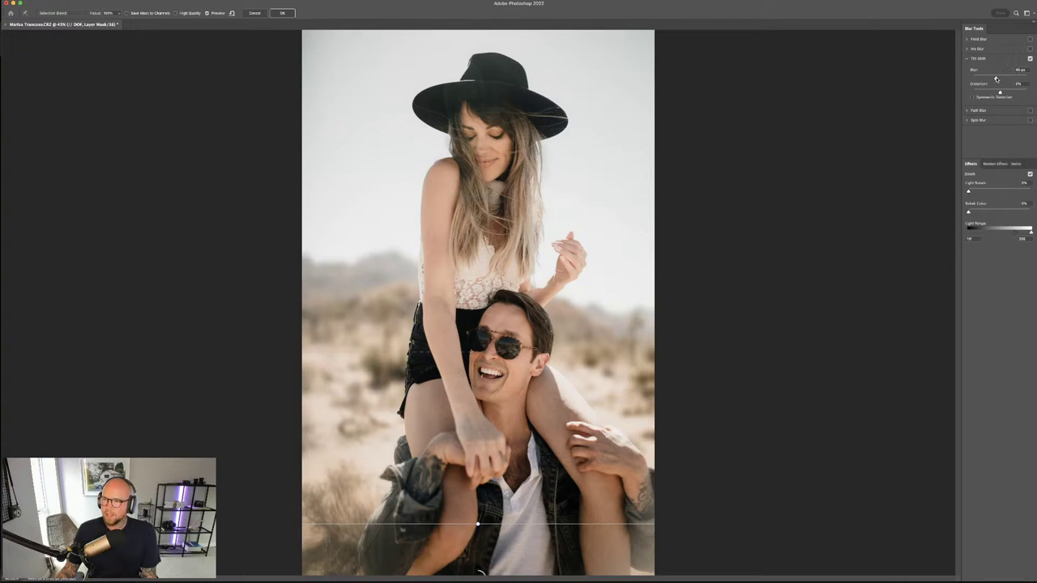
pyautogui.click(1021, 70)
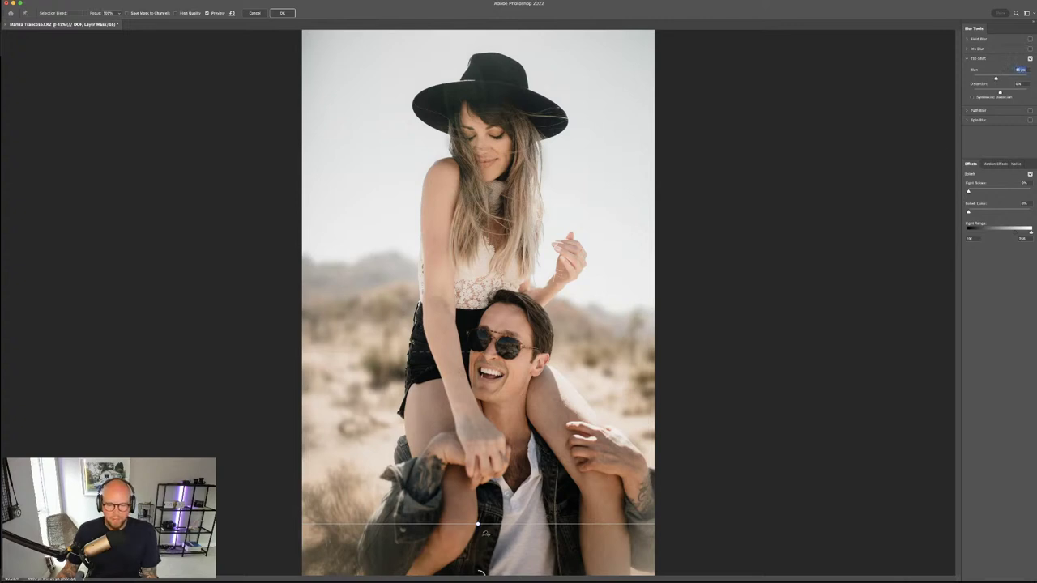
# Try the tilt-shift focus centre higher on the couple, place it near the photo's bottom edge and apply the blur.
pyautogui.moveTo(489, 547); pyautogui.dragTo(486, 464)
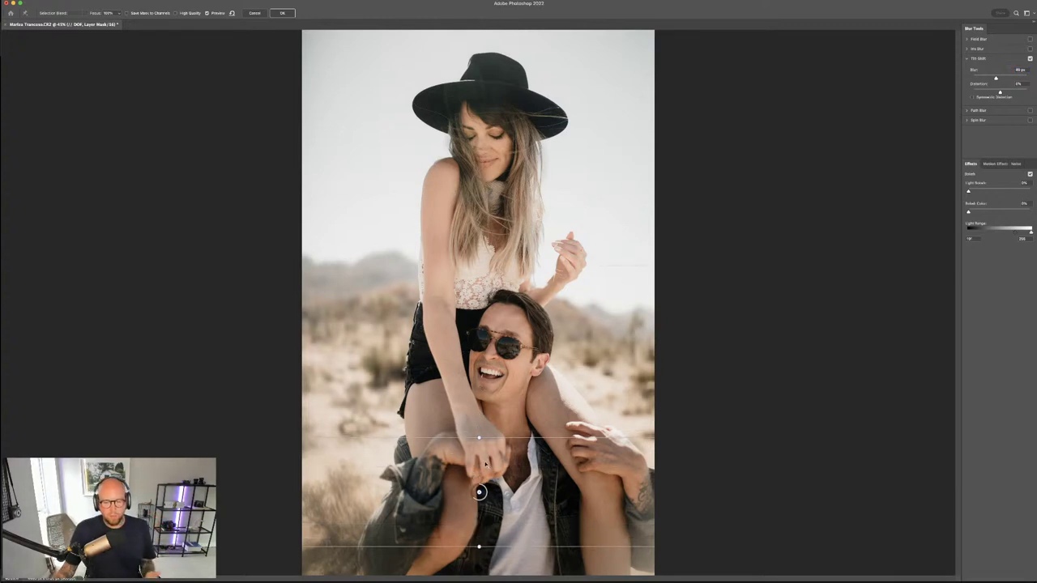
pyautogui.moveTo(486, 463); pyautogui.dragTo(487, 464)
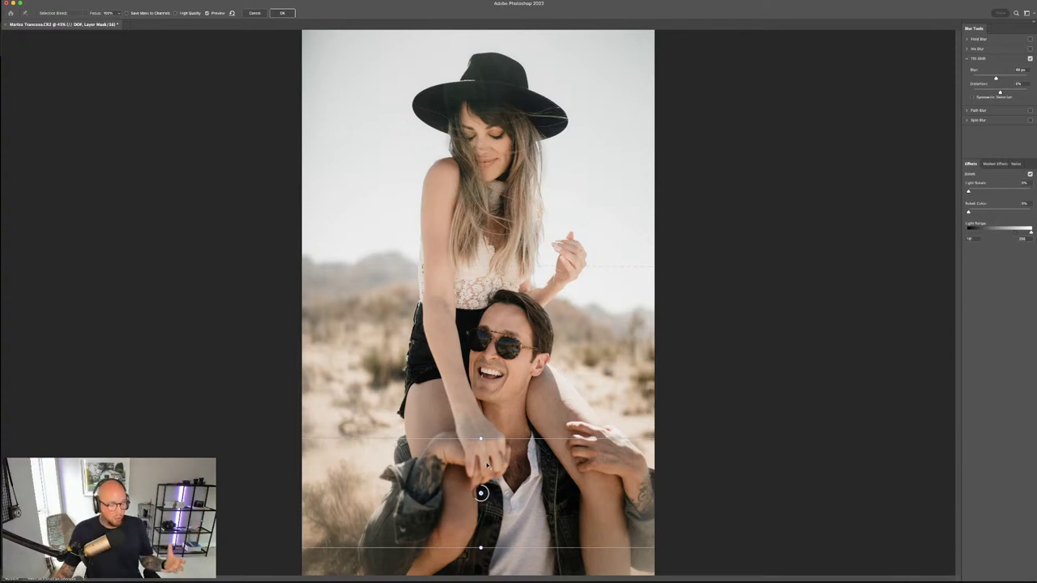
pyautogui.moveTo(487, 465); pyautogui.dragTo(472, 563)
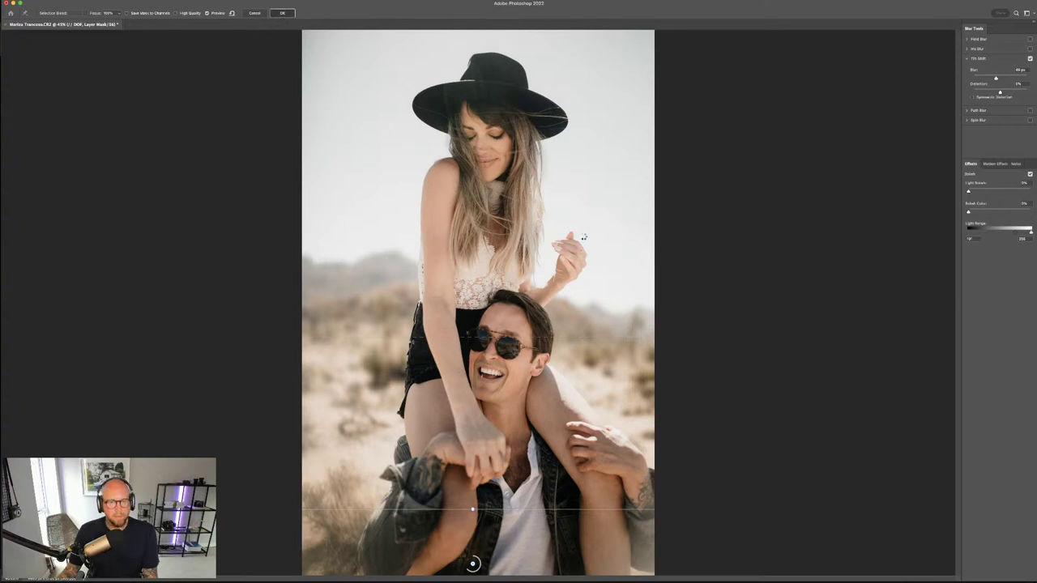
pyautogui.press('Return')
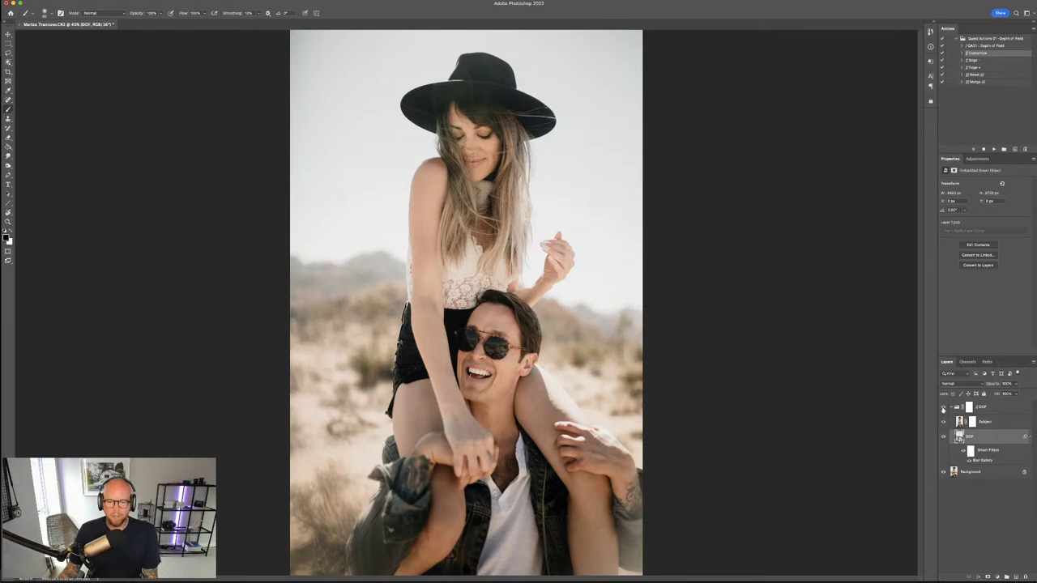
# Check the couple's edges at 100% and paint black on the DOF group's mask over the woman's hair and upper body with a large brush.
pyautogui.click(970, 407)
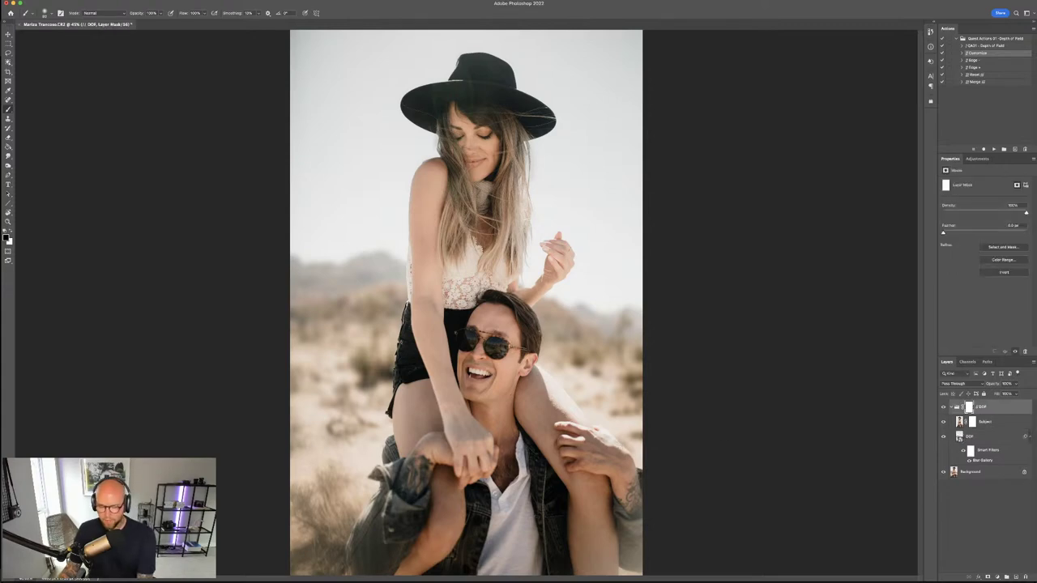
pyautogui.scroll(5, 452, 406)
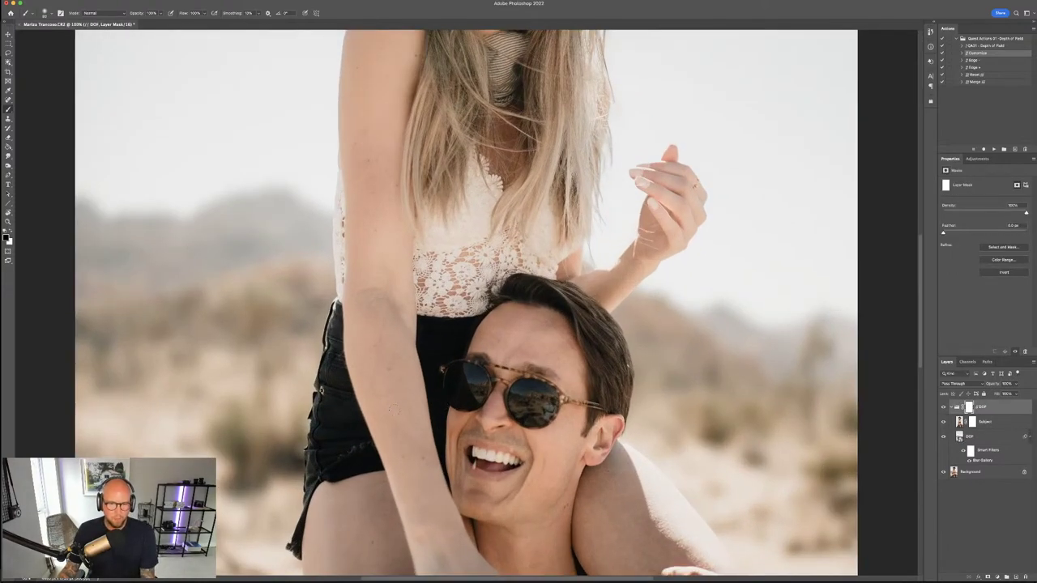
pyautogui.scroll(-5, 394, 411)
pyautogui.hscroll(-4, 394, 411)
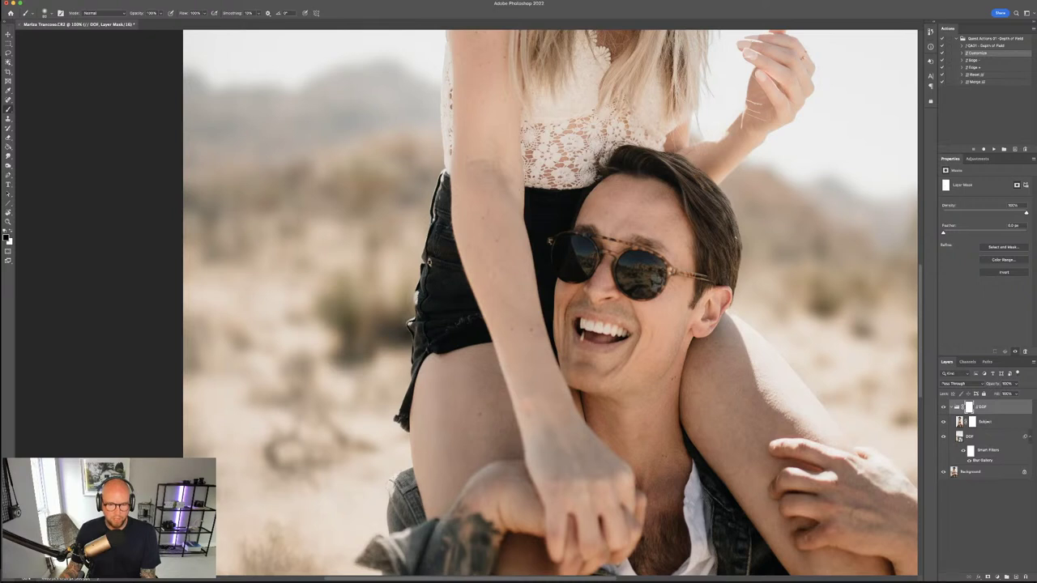
pyautogui.hscroll(4, 517, 433)
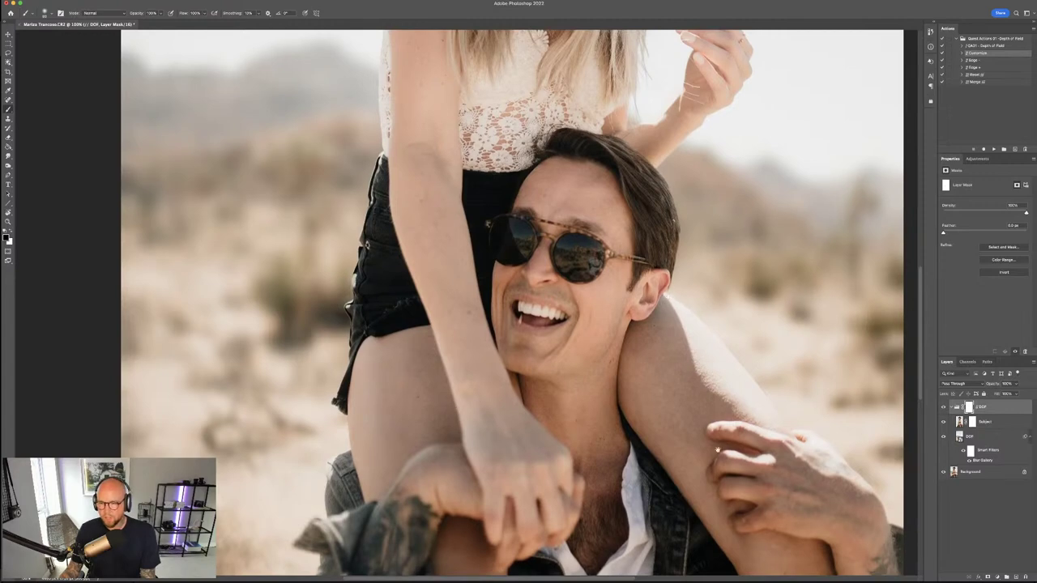
pyautogui.hscroll(5, 718, 450)
pyautogui.scroll(-3, 718, 450)
pyautogui.scroll(5, 648, 462)
pyautogui.scroll(10, 603, 471)
pyautogui.hscroll(-2, 583, 462)
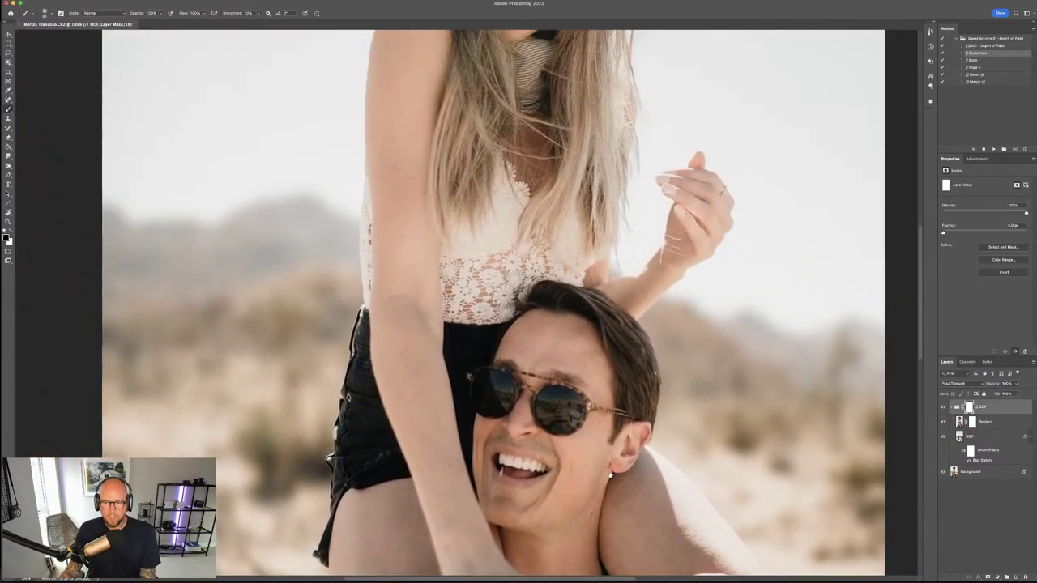
pyautogui.scroll(1, 553, 442)
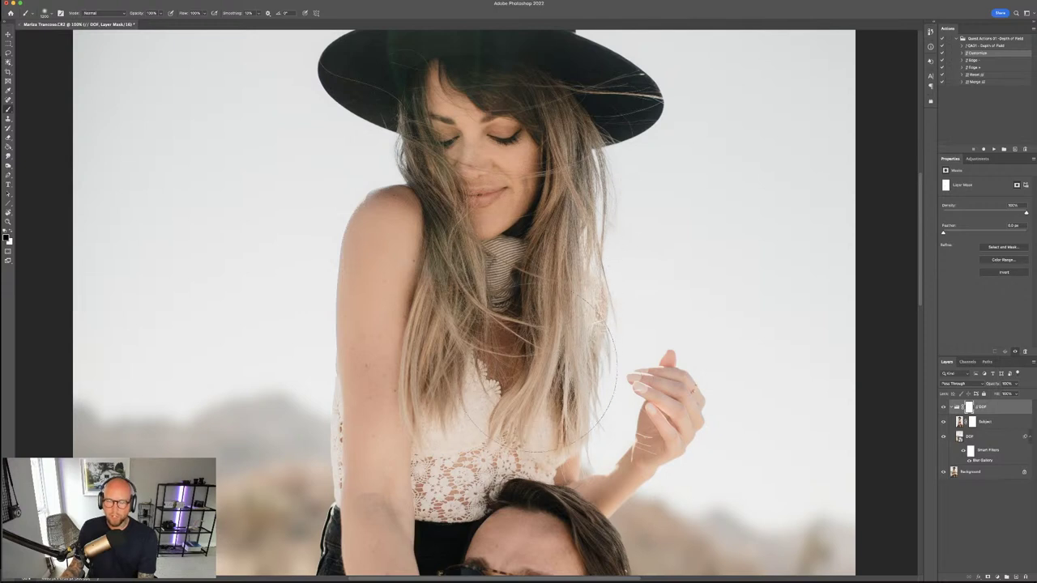
pyautogui.moveTo(535, 373)
pyautogui.mouseDown()
pyautogui.moveTo(547, 235)
pyautogui.moveTo(584, 284)
pyautogui.moveTo(588, 381)
pyautogui.mouseUp()
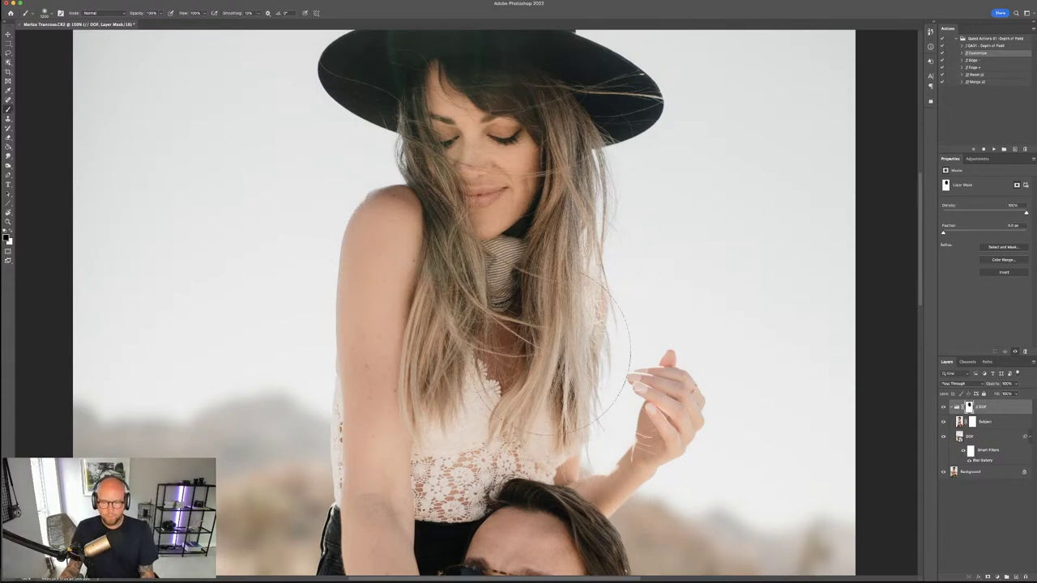
# Fit the whole photo on screen and compare it with and without the masked DOF group.
pyautogui.press('super+0')
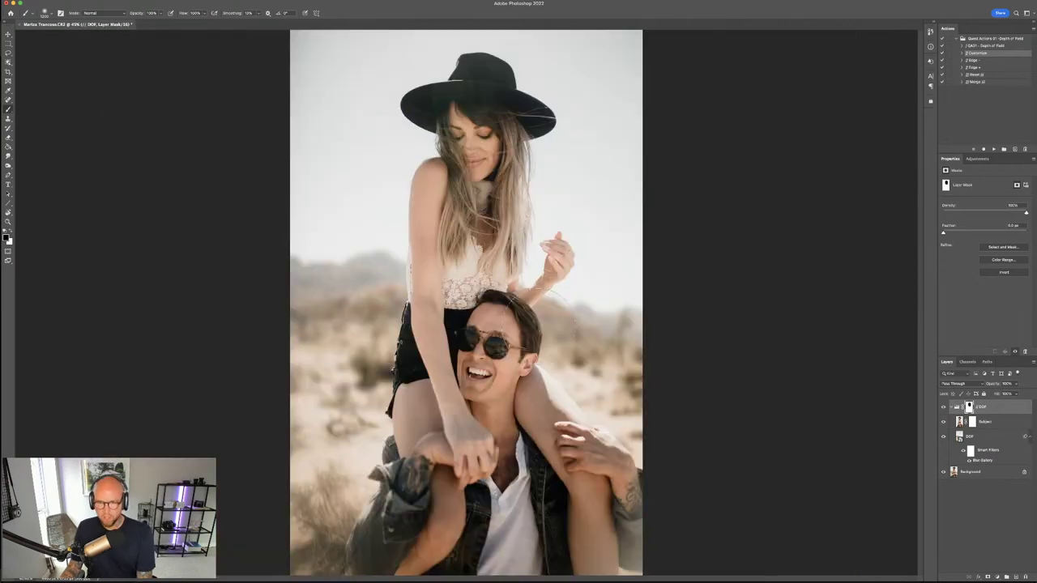
pyautogui.click(943, 408)
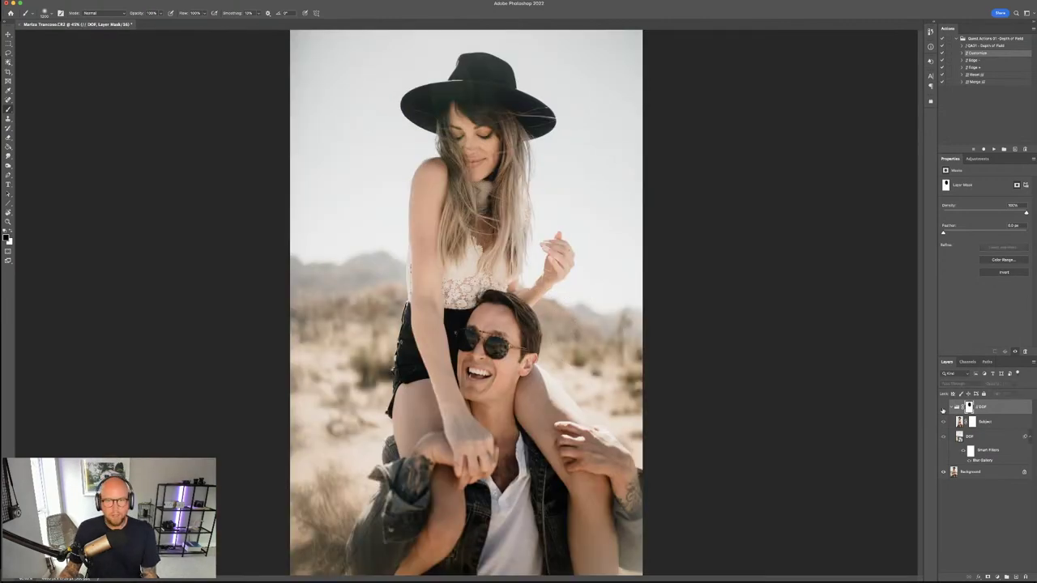
pyautogui.click(942, 407)
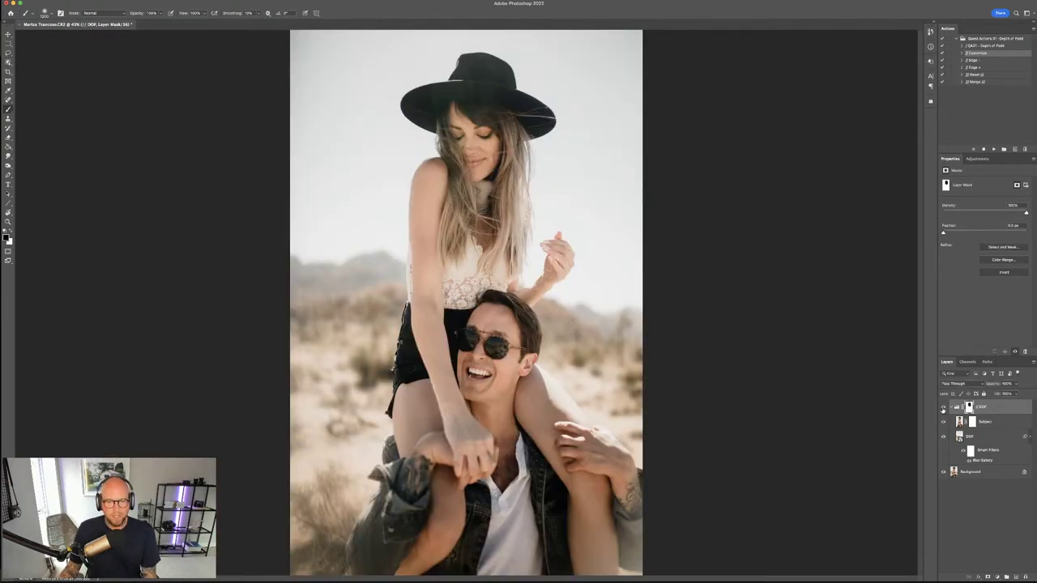
pyautogui.click(943, 408)
pyautogui.click(942, 407)
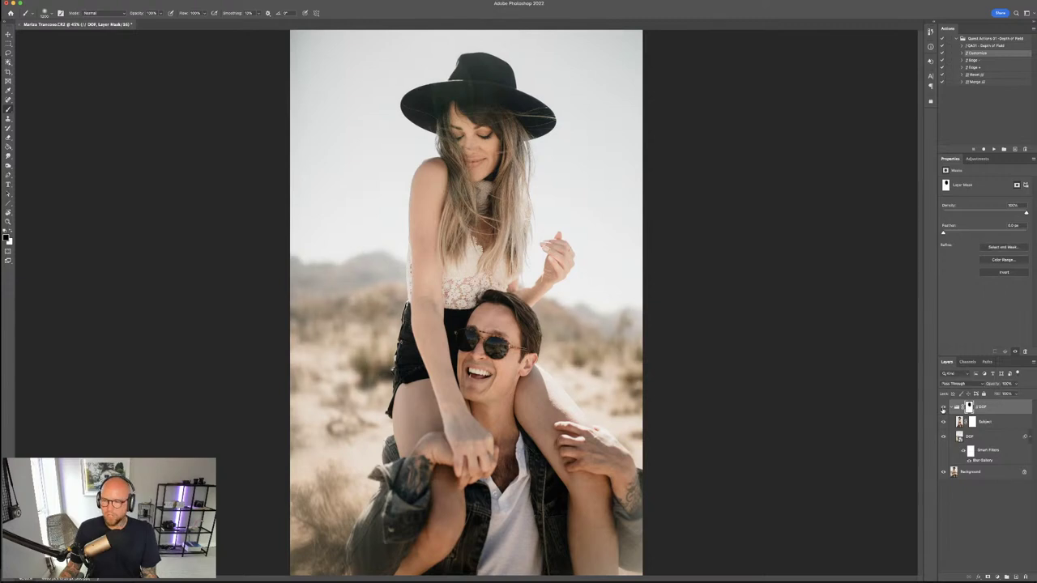
pyautogui.click(942, 408)
pyautogui.click(943, 408)
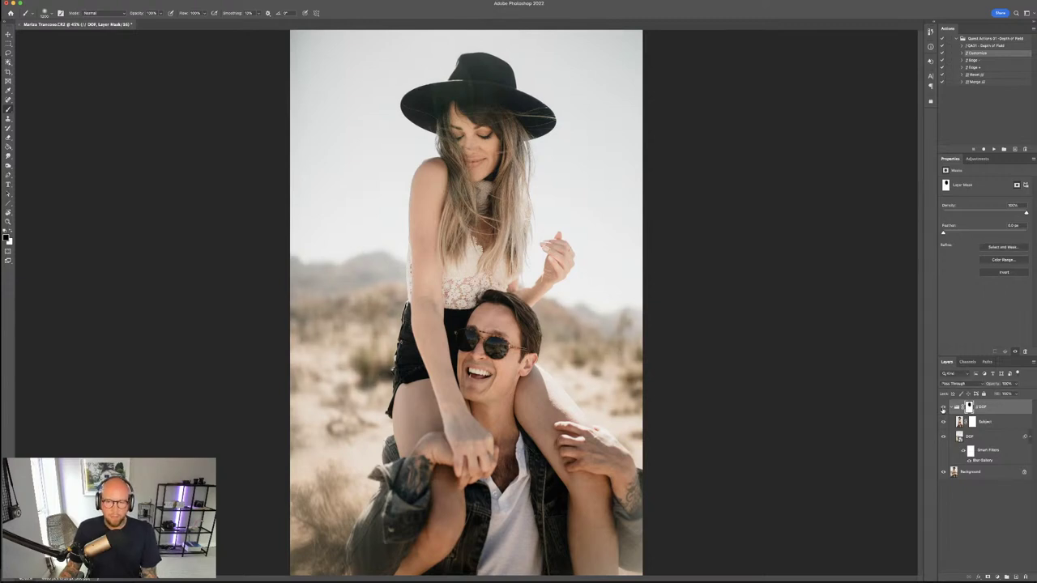
pyautogui.click(942, 407)
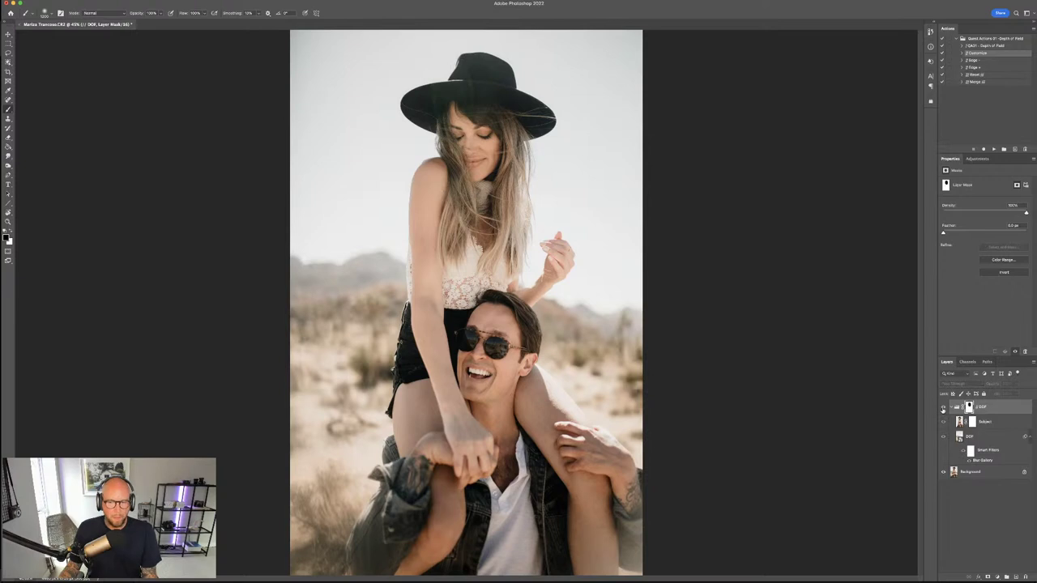
pyautogui.click(942, 407)
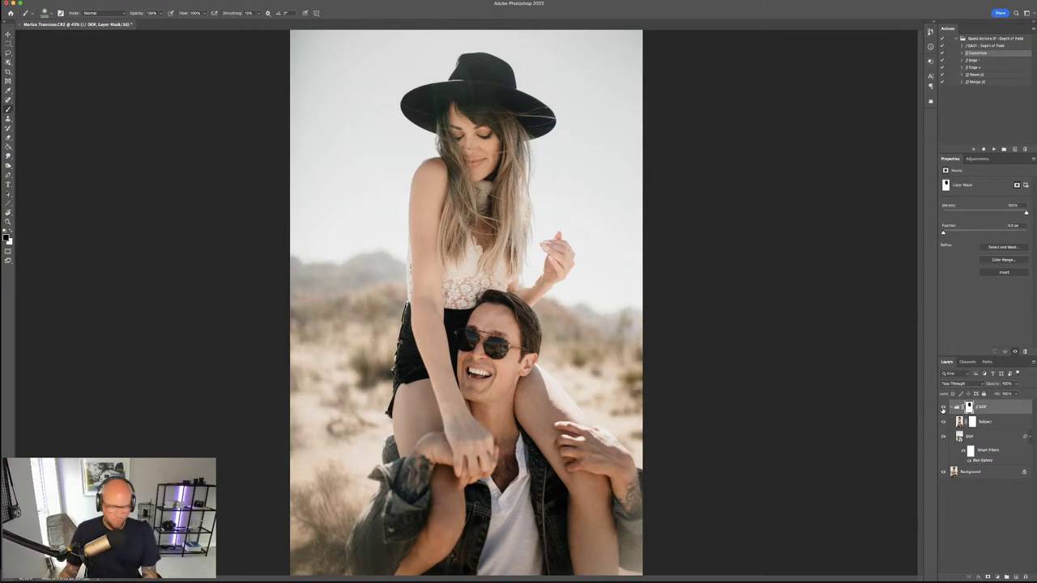
pyautogui.click(942, 408)
pyautogui.click(943, 407)
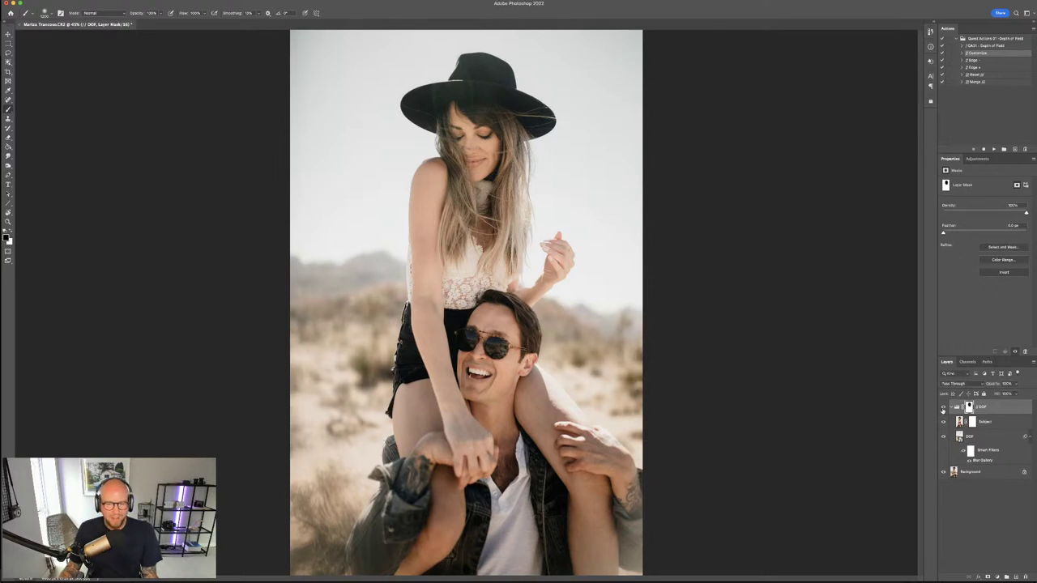
pyautogui.click(942, 407)
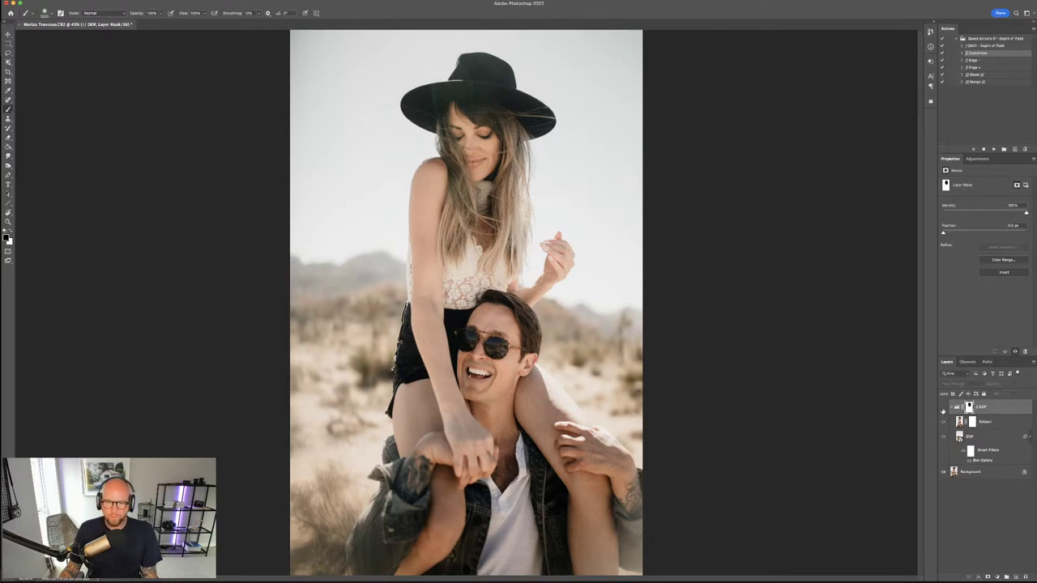
pyautogui.click(943, 408)
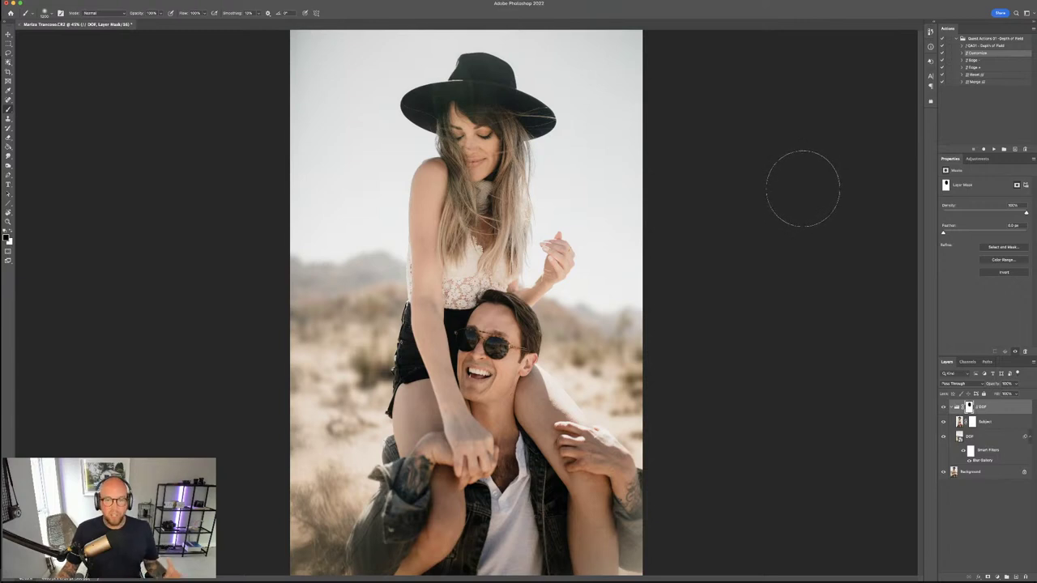
# Run the Merge action on the desert couple photo, close the document and save the changes.
pyautogui.click(989, 82)
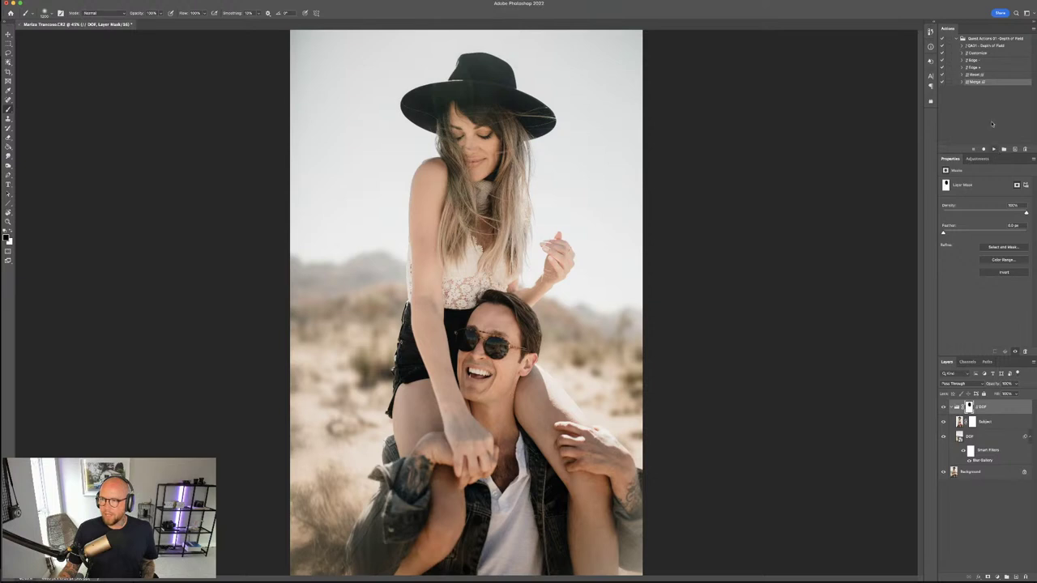
pyautogui.click(994, 150)
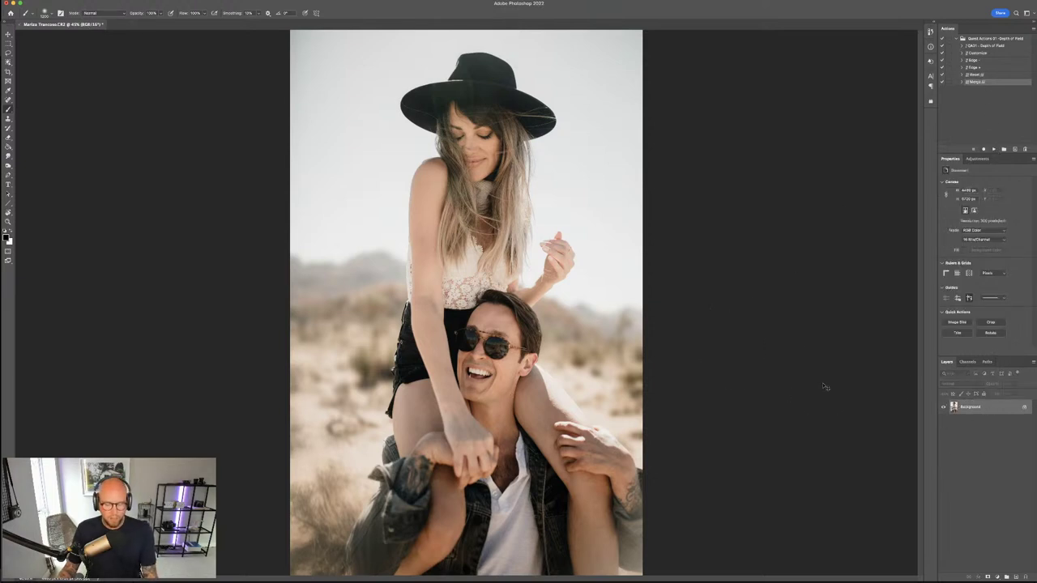
pyautogui.press('super+w')
pyautogui.click(538, 180)
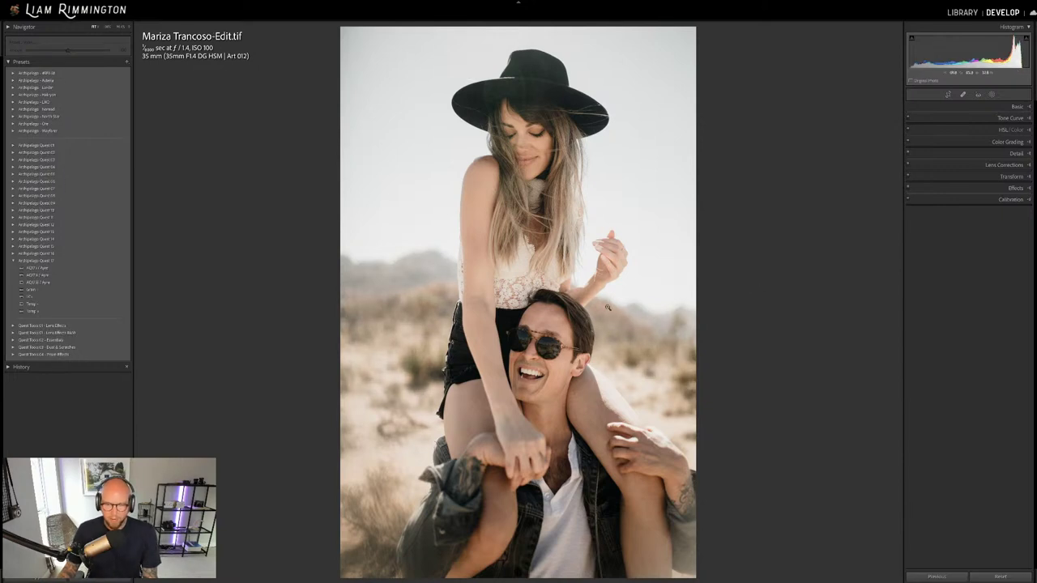
# Compare the depth-of-field edit of the desert couple with its original version in Lightroom.
pyautogui.press('Left')
pyautogui.press('Right')
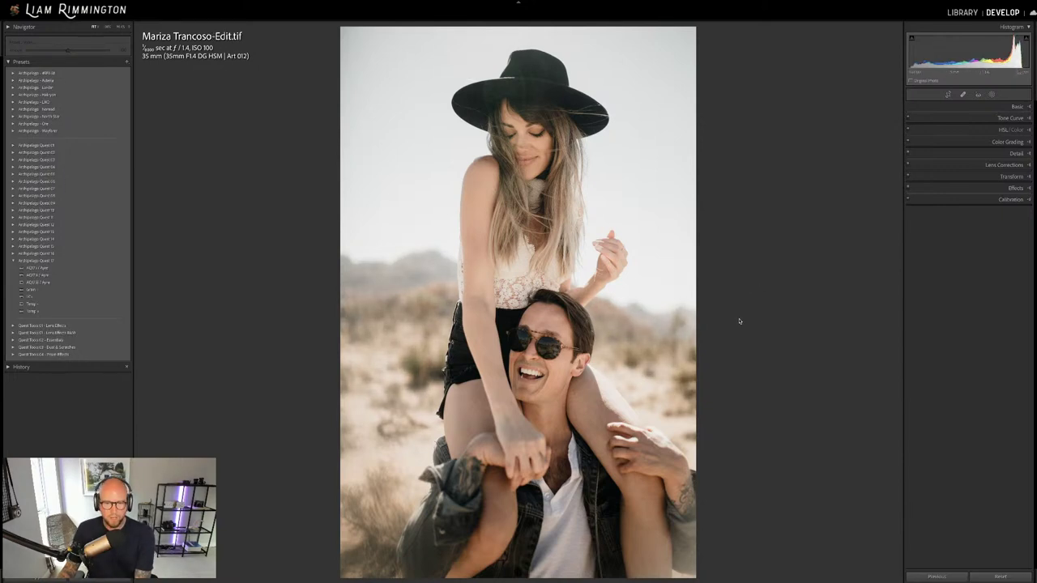
pyautogui.press('Left')
pyautogui.press('Right')
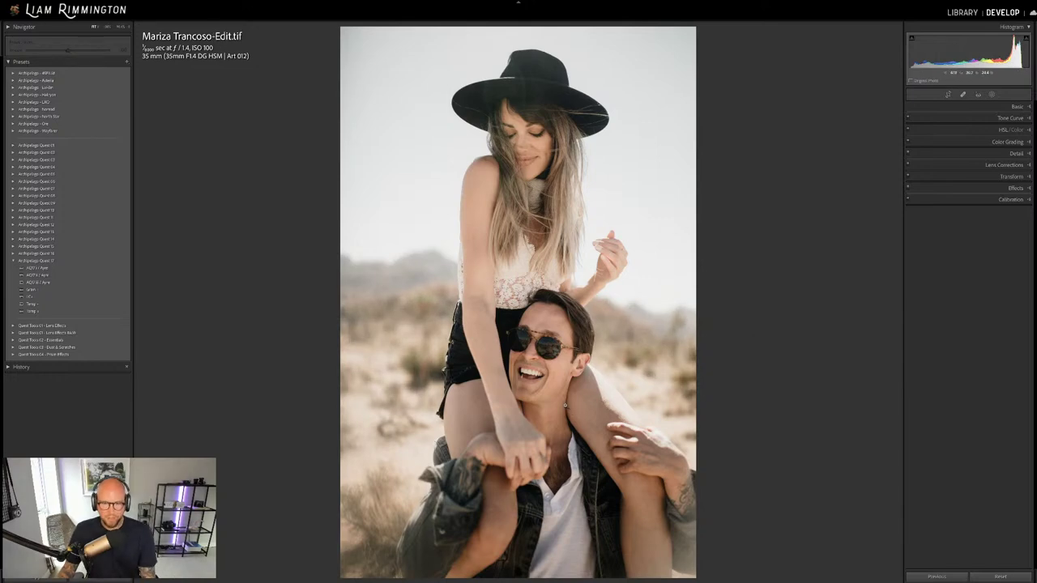
# Return to the library grid and open the rooftop photo of the two women in Develop.
pyautogui.press('g')
pyautogui.moveTo(408, 218)
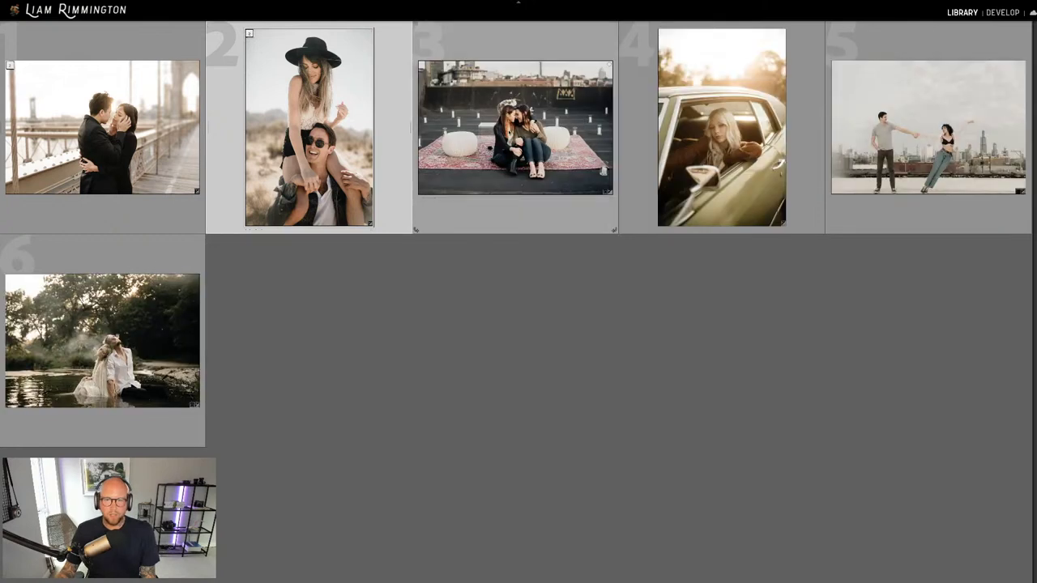
pyautogui.click(515, 130)
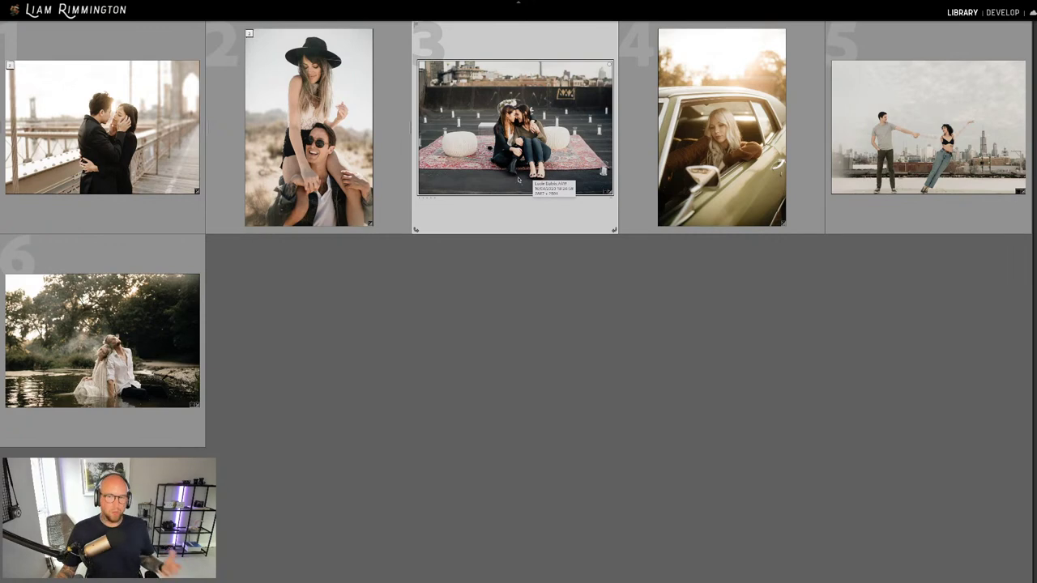
pyautogui.press('d')
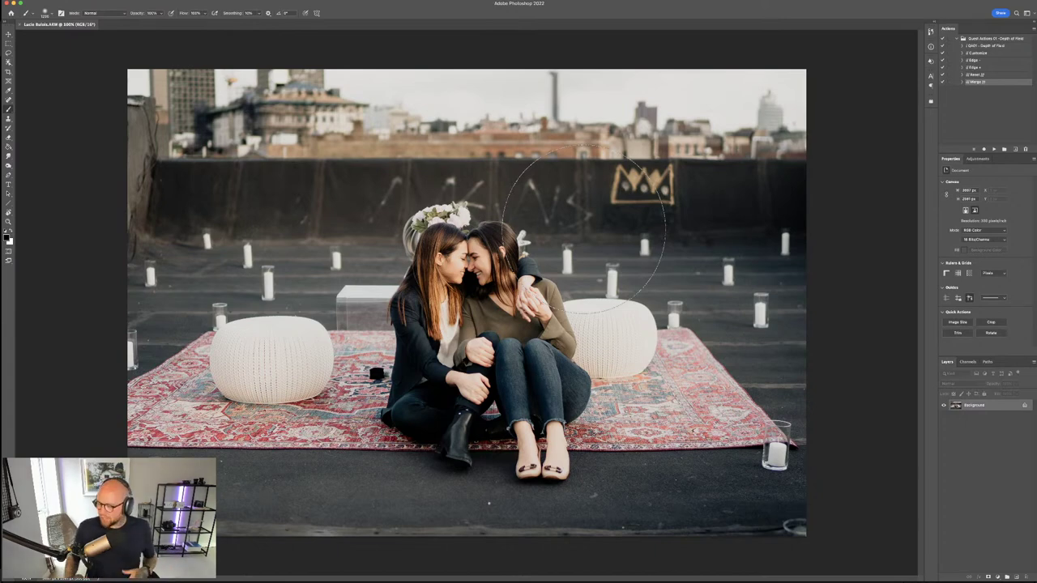
# Run the Depth of Field action on the rooftop couple photo in Photoshop.
pyautogui.press('v')
pyautogui.click(982, 47)
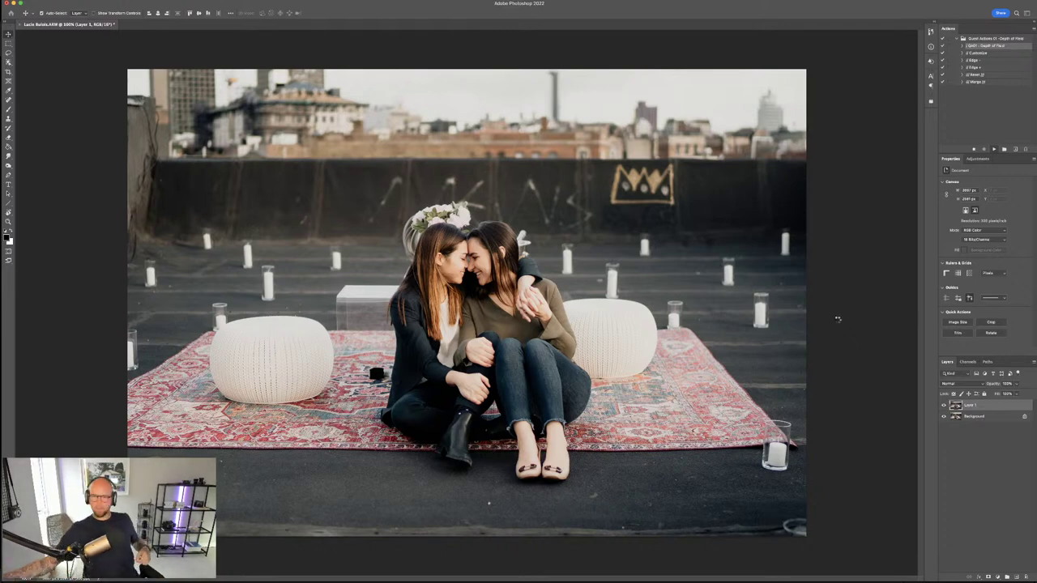
pyautogui.press('super+shift+alt+n')
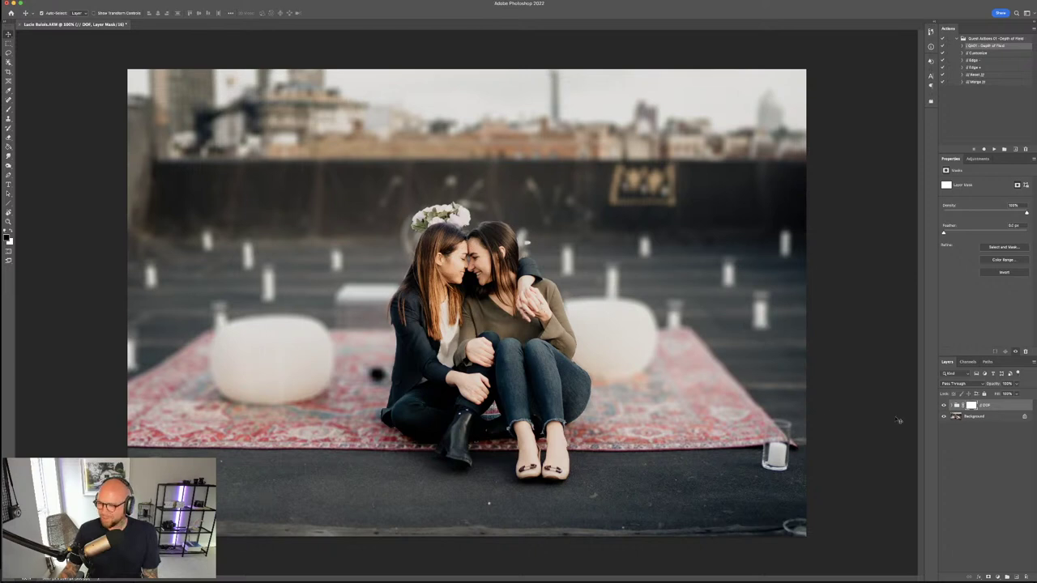
# Run the Customise action and try the tilt-shift focus centre higher, over the couple's lower legs.
pyautogui.click(994, 149)
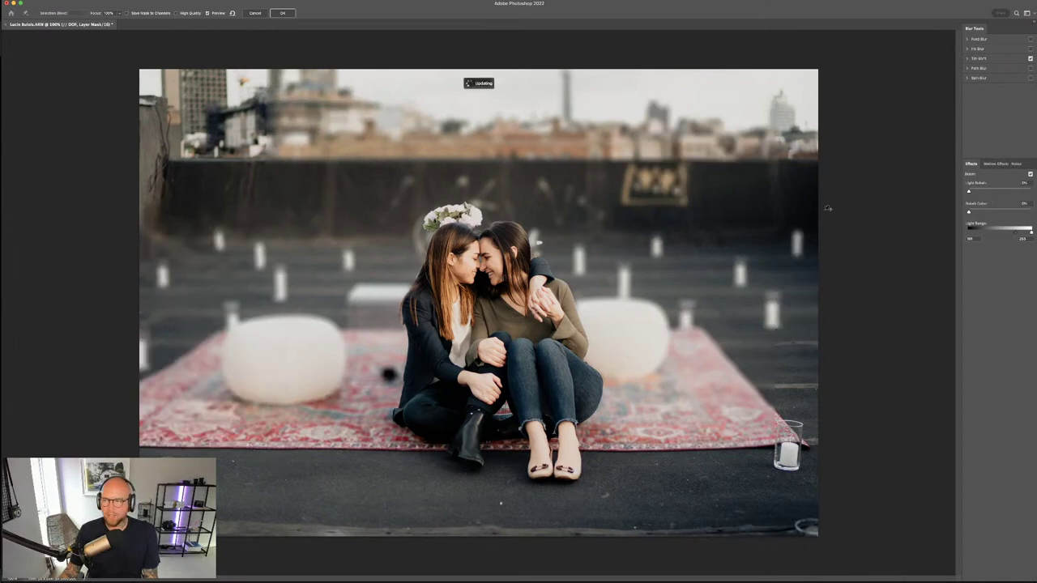
pyautogui.click(966, 60)
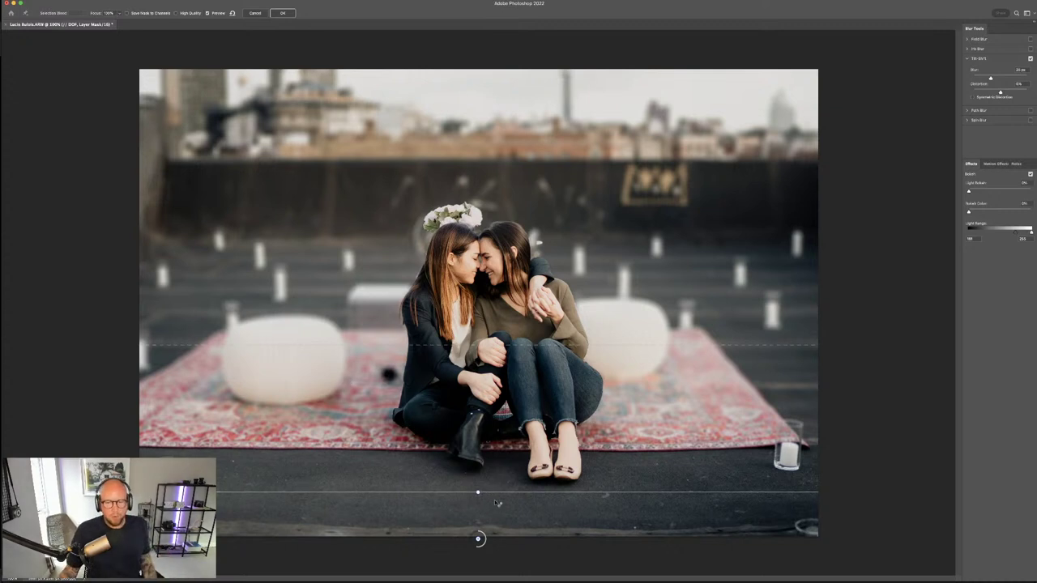
pyautogui.moveTo(478, 539); pyautogui.dragTo(496, 418)
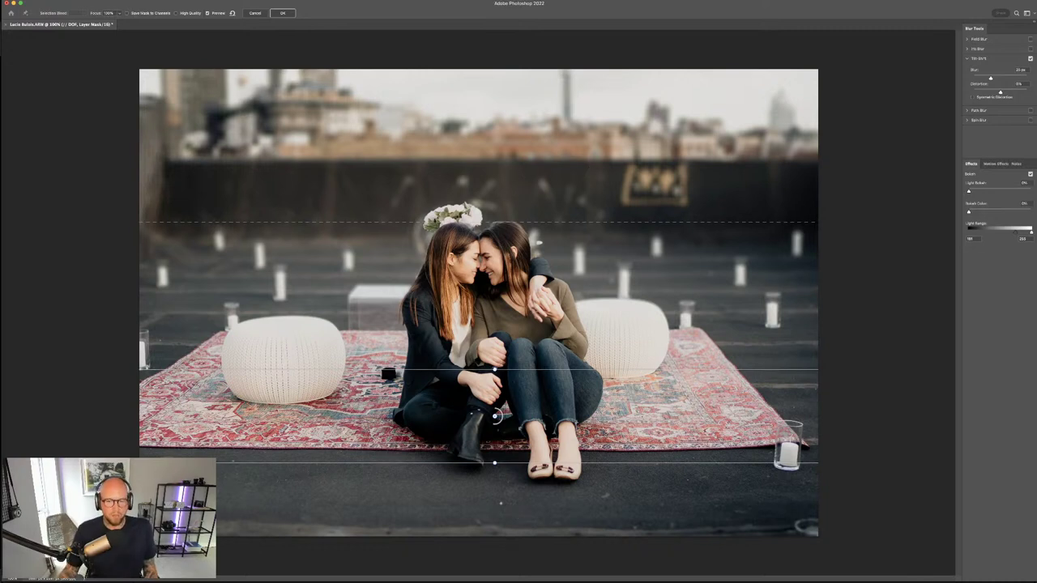
# Extend the tilt-shift's upper fade line to near the photo's top edge, lower the blur amount and apply it.
pyautogui.moveTo(486, 221); pyautogui.dragTo(482, 103)
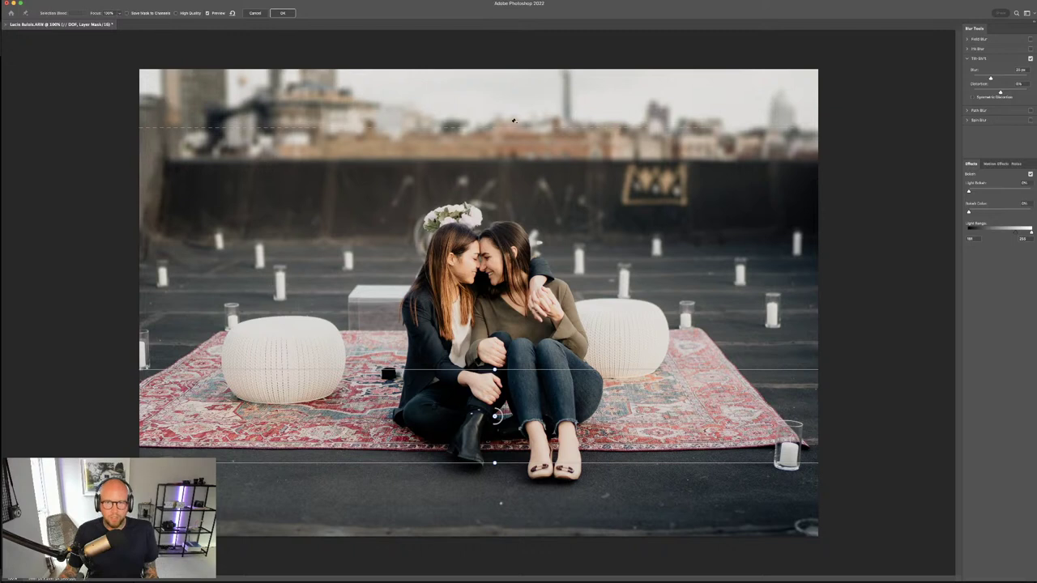
pyautogui.moveTo(514, 120); pyautogui.dragTo(500, 88)
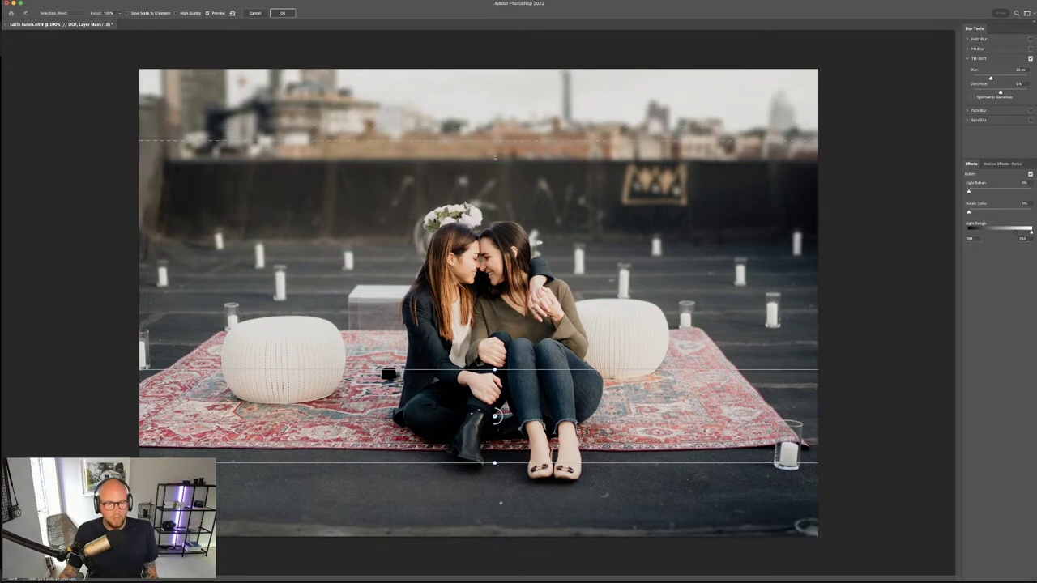
pyautogui.moveTo(493, 175); pyautogui.dragTo(496, 52)
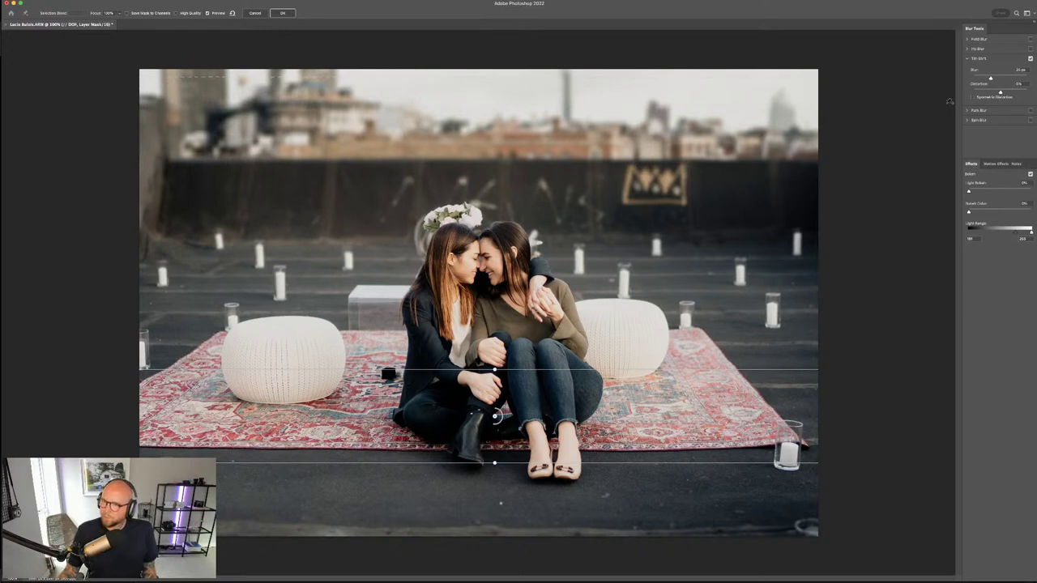
pyautogui.moveTo(990, 78); pyautogui.dragTo(987, 79)
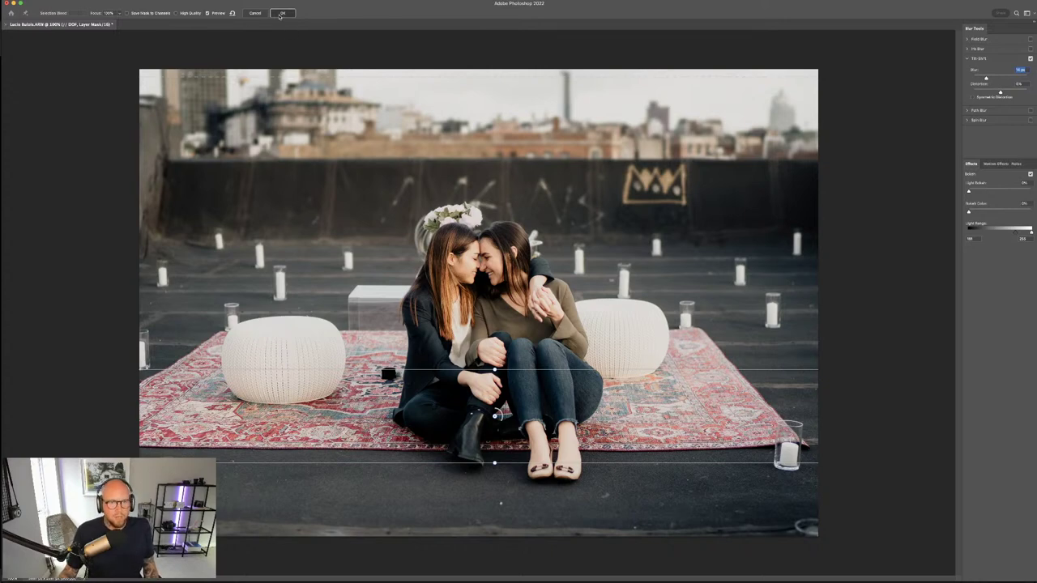
pyautogui.click(280, 14)
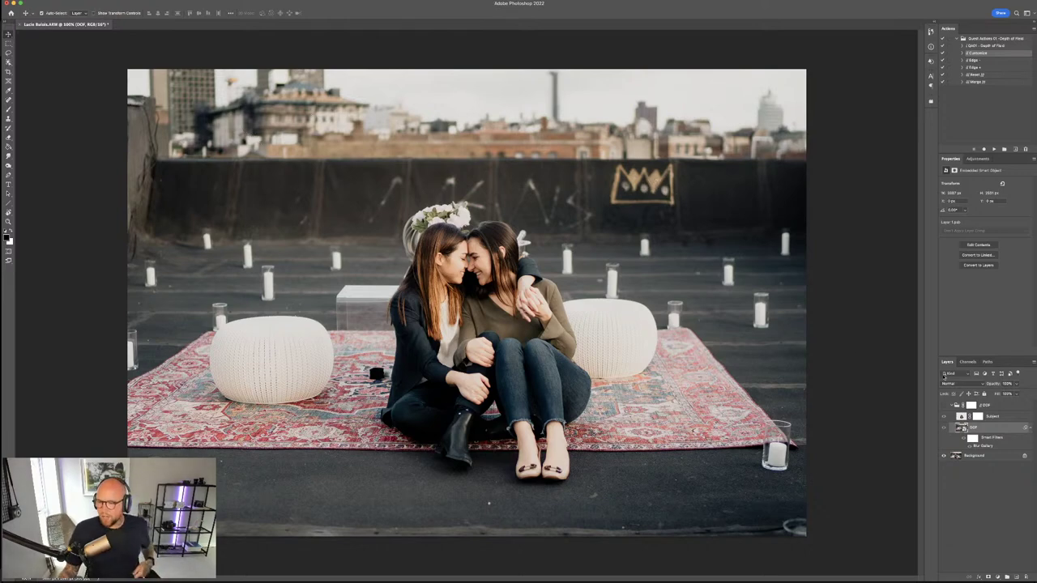
# Show the DOF group and brush black on its mask over the flowers and clear table behind the couple.
pyautogui.click(944, 405)
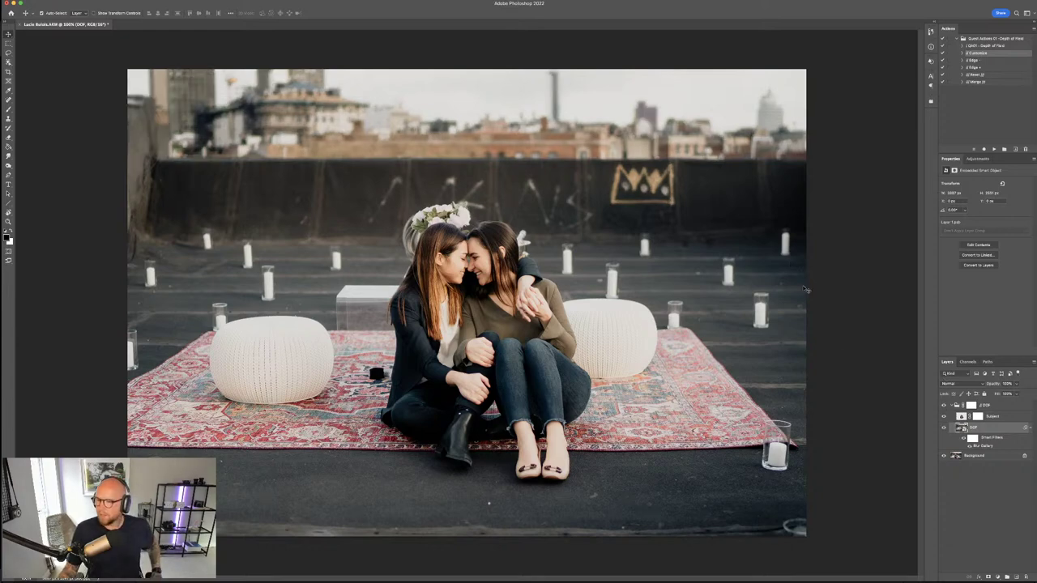
pyautogui.click(971, 406)
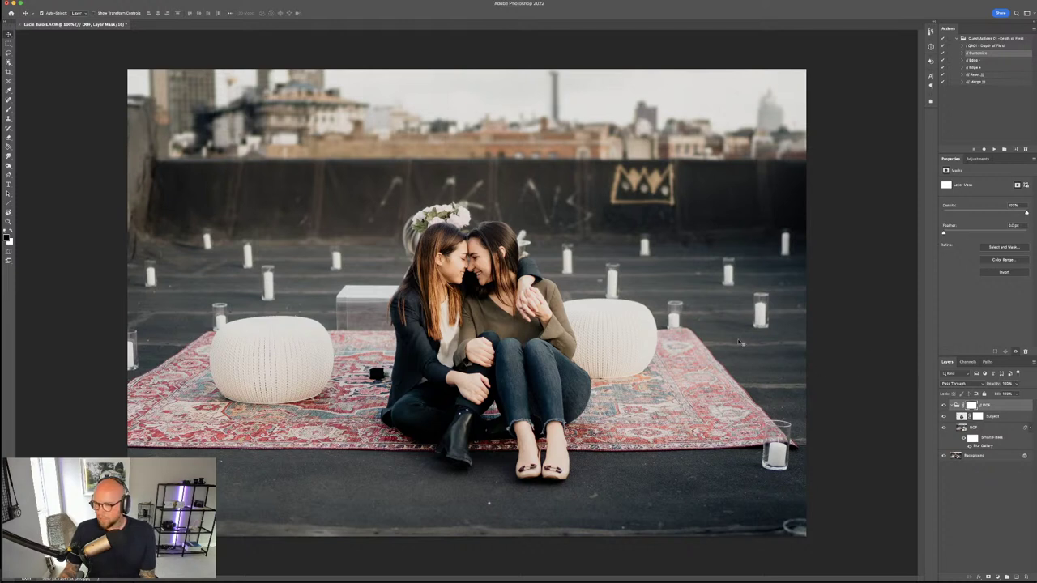
pyautogui.press('b')
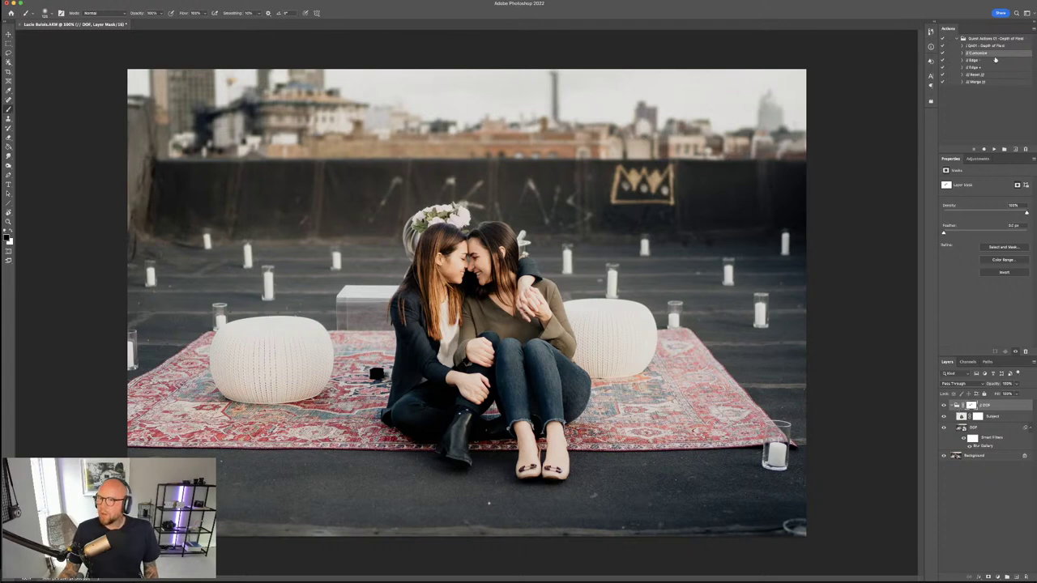
# Run the Customise action again, reduce the Tilt-Shift blur amount with the focus centre at the photo's bottom edge, and apply it.
pyautogui.click(995, 149)
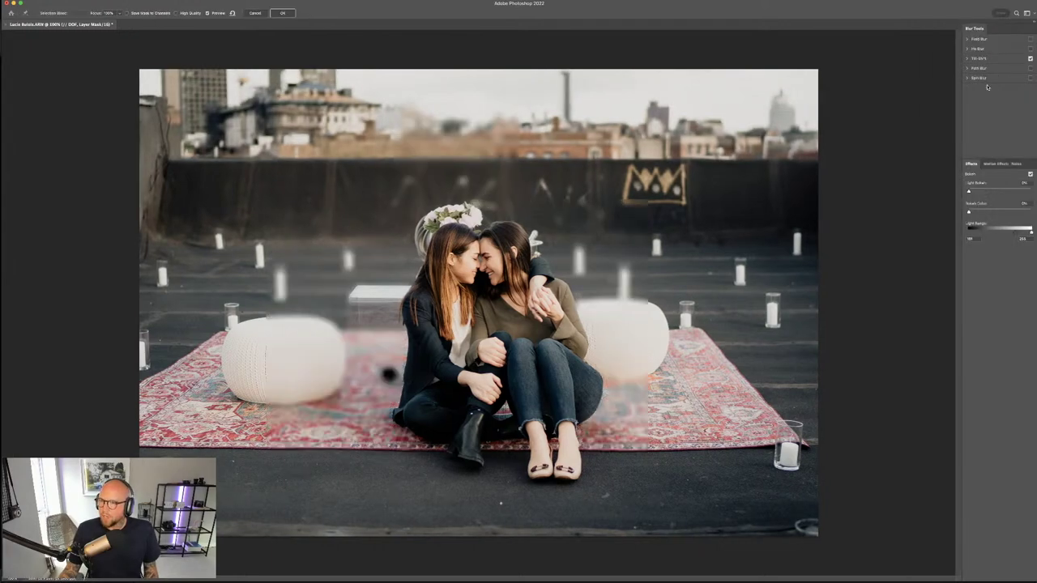
pyautogui.click(968, 59)
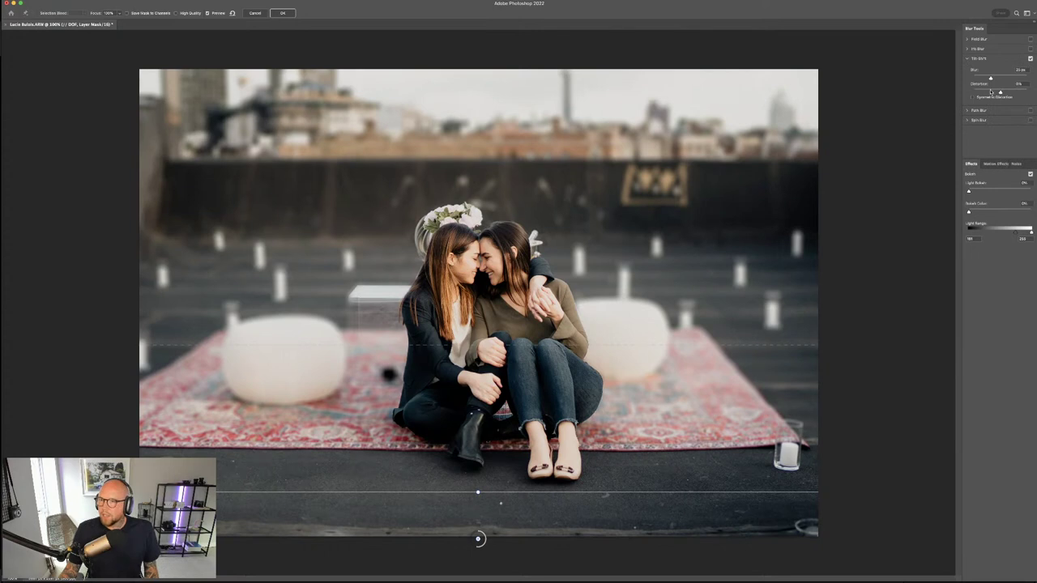
pyautogui.moveTo(990, 78); pyautogui.dragTo(984, 78)
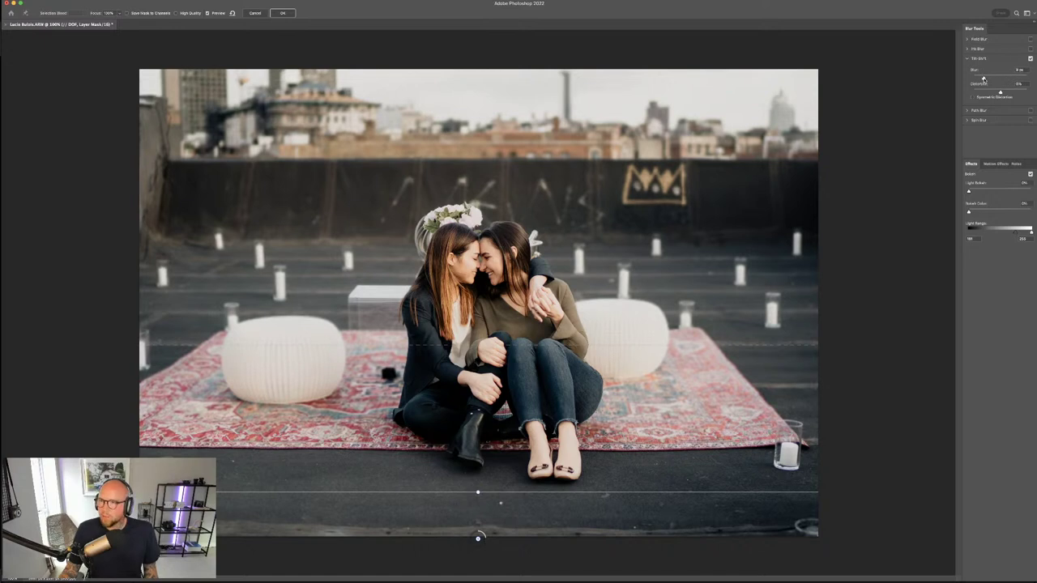
pyautogui.moveTo(983, 79); pyautogui.dragTo(985, 79)
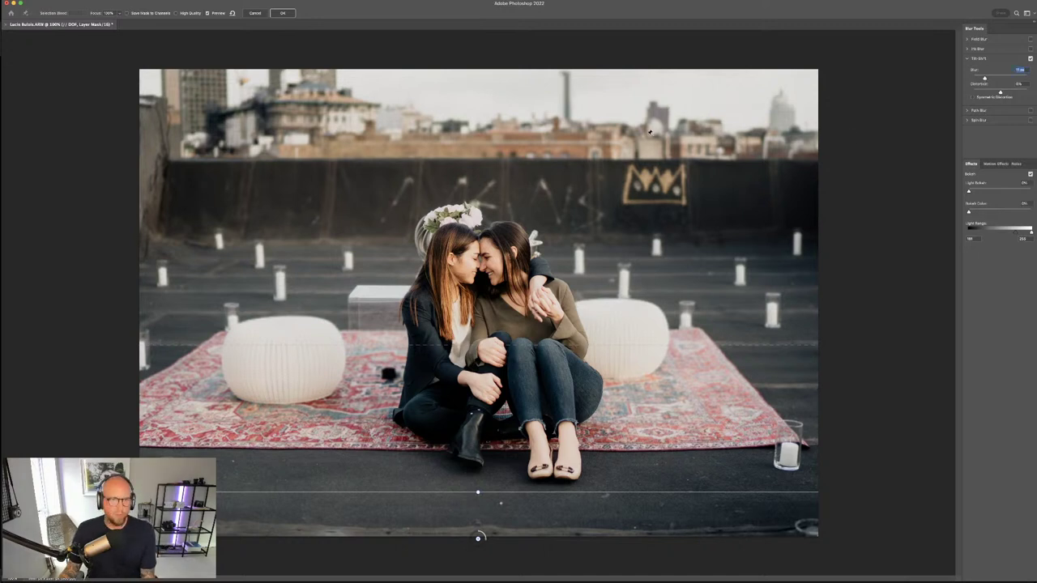
pyautogui.click(283, 13)
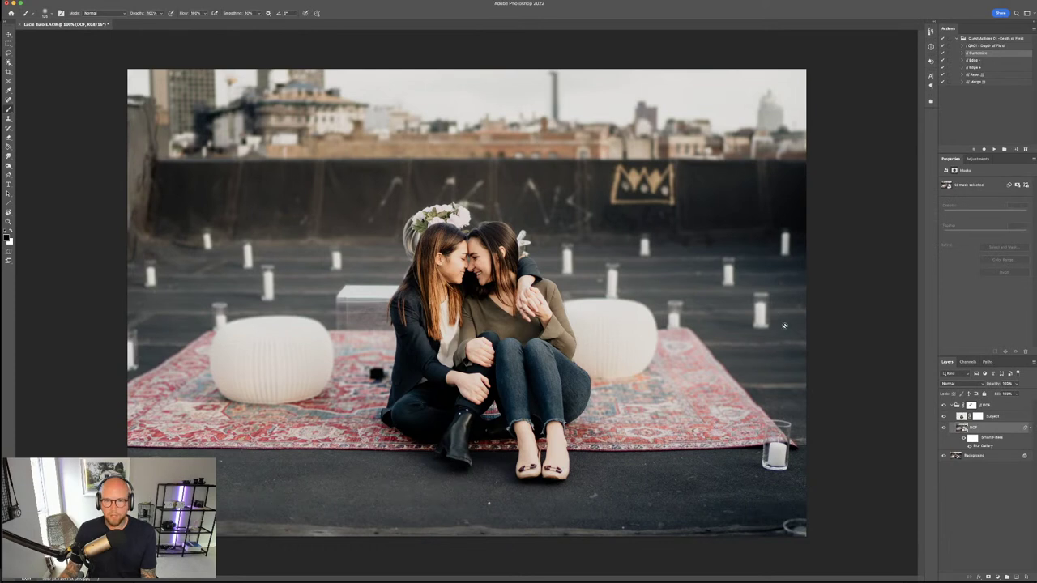
# Compare the rooftop photo with and without the reduced depth of field and collapse the DOF group.
pyautogui.click(944, 406)
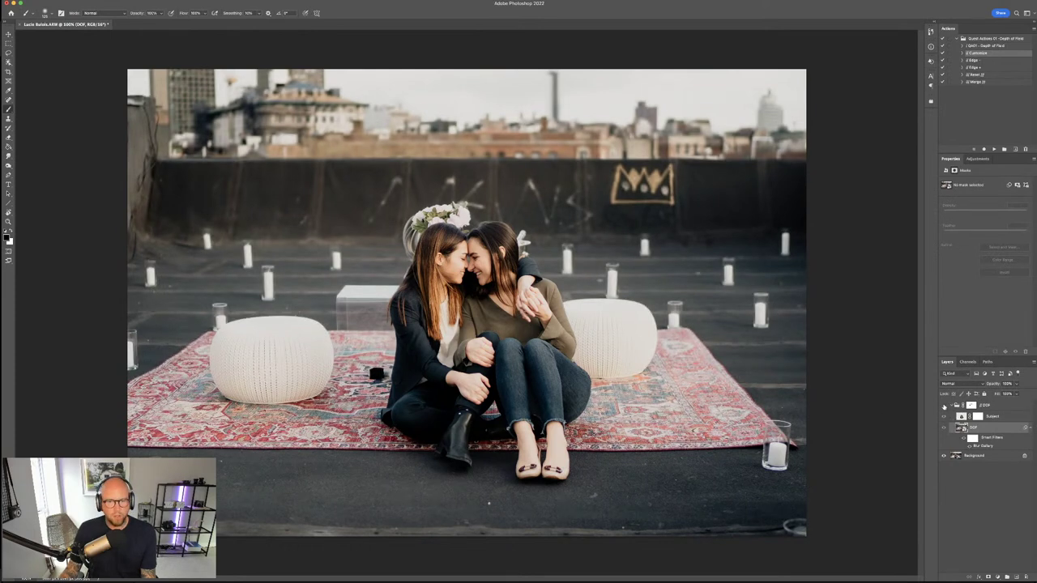
pyautogui.click(944, 406)
pyautogui.click(944, 406)
pyautogui.click(944, 406)
pyautogui.click(951, 406)
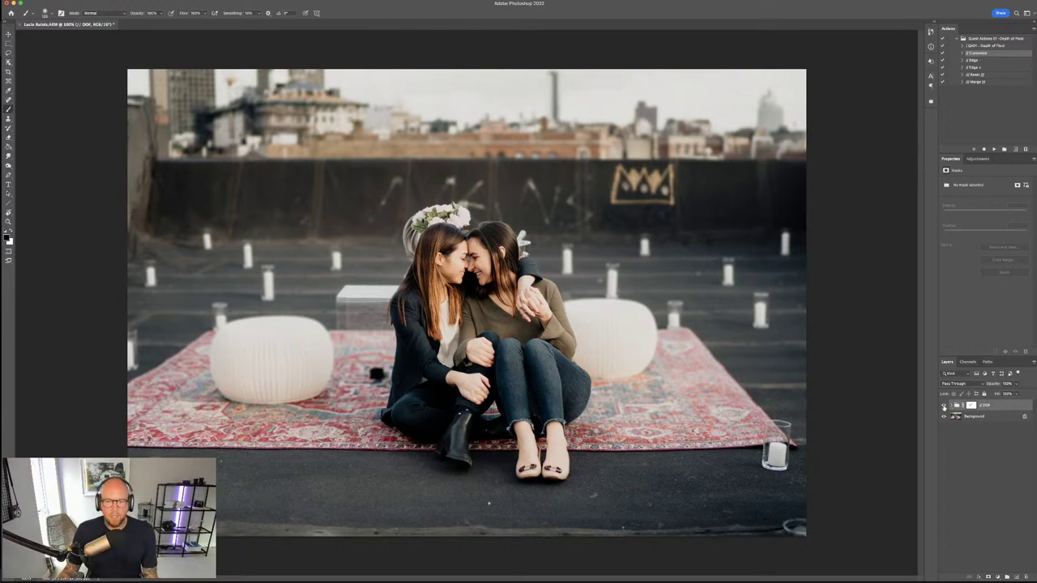
pyautogui.click(944, 406)
pyautogui.click(944, 406)
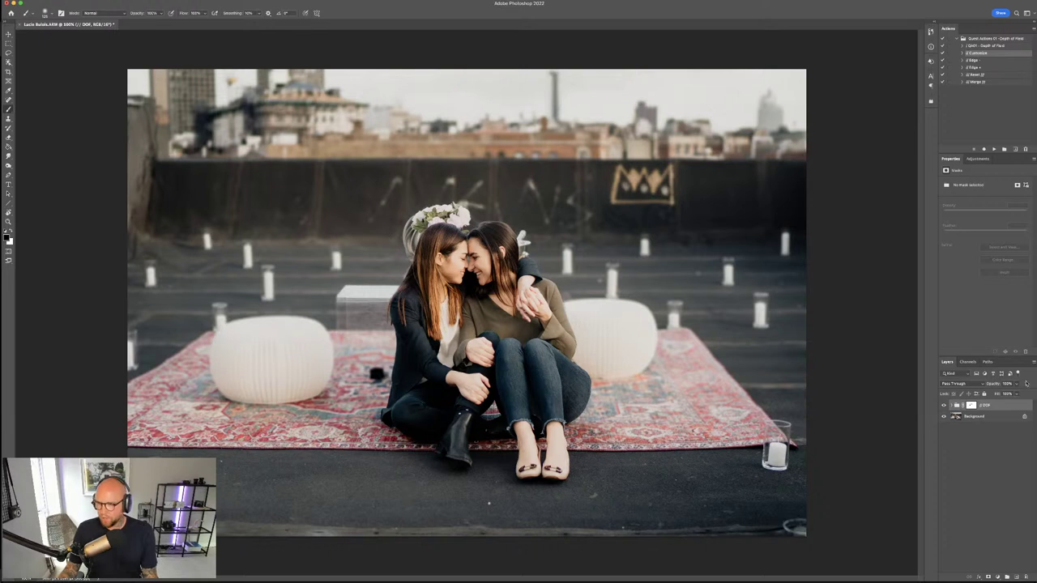
# Paint black on the DOF group's mask over the poufs, rug and foreground with a much larger brush.
pyautogui.click(975, 410)
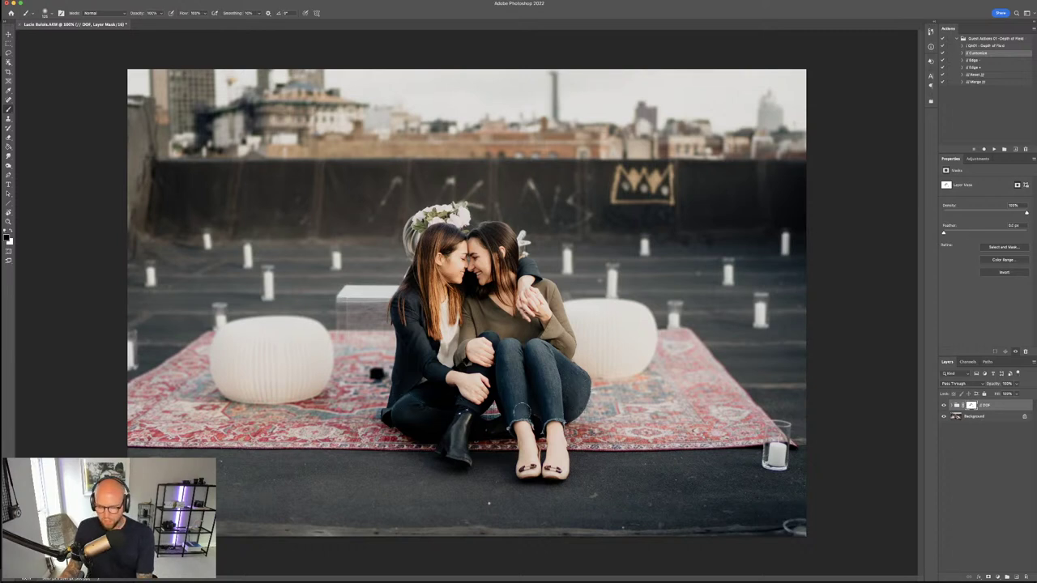
pyautogui.press(']')
pyautogui.press(']')
pyautogui.press(']')
pyautogui.press(']')
pyautogui.press(']')
pyautogui.press(']')
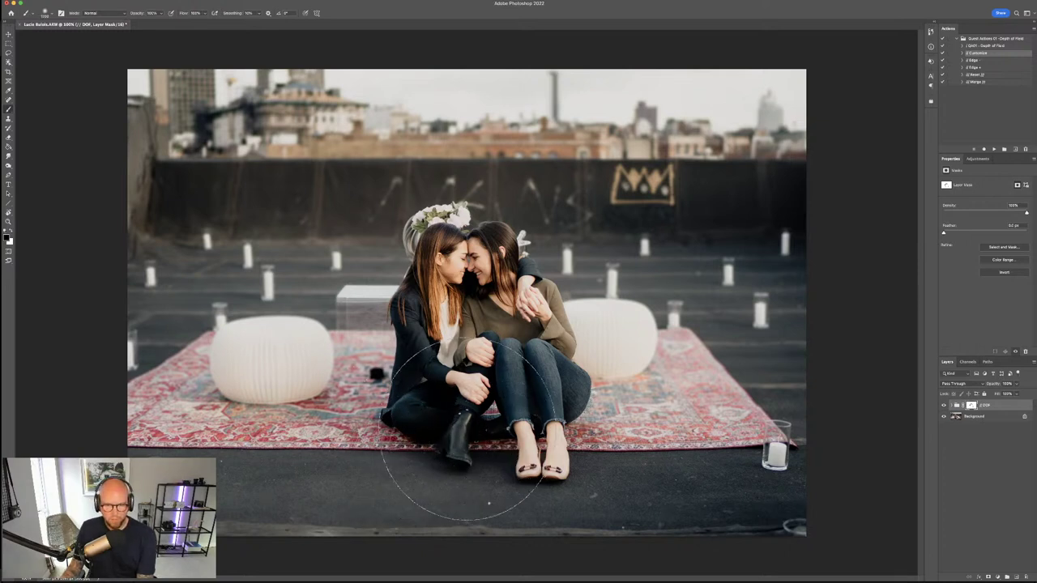
pyautogui.press(']')
pyautogui.press(']')
pyautogui.moveTo(243, 364); pyautogui.dragTo(308, 364)
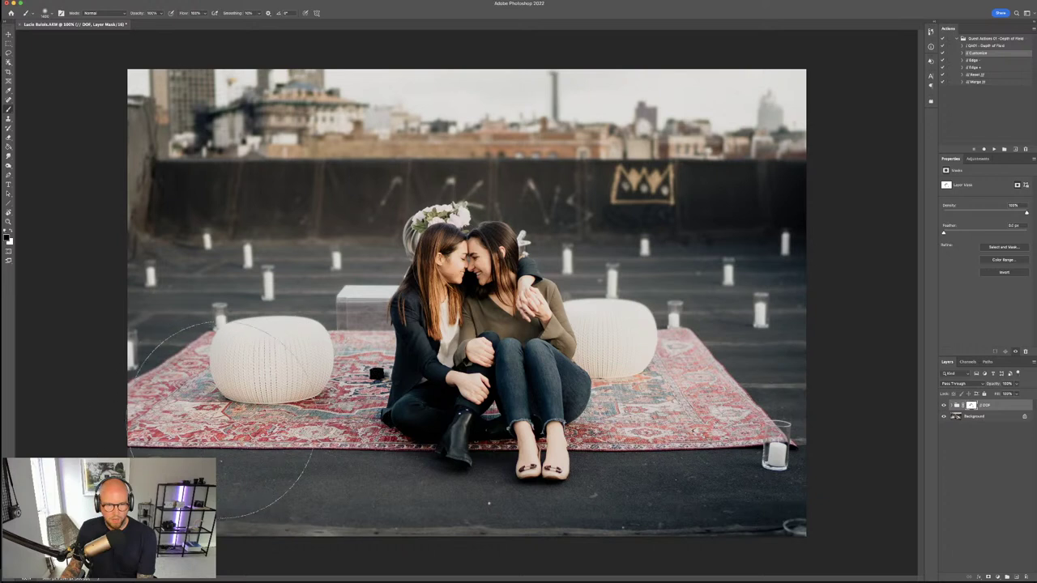
pyautogui.moveTo(697, 401)
pyautogui.mouseDown()
pyautogui.moveTo(590, 440)
pyautogui.moveTo(324, 463)
pyautogui.moveTo(219, 389)
pyautogui.mouseUp()
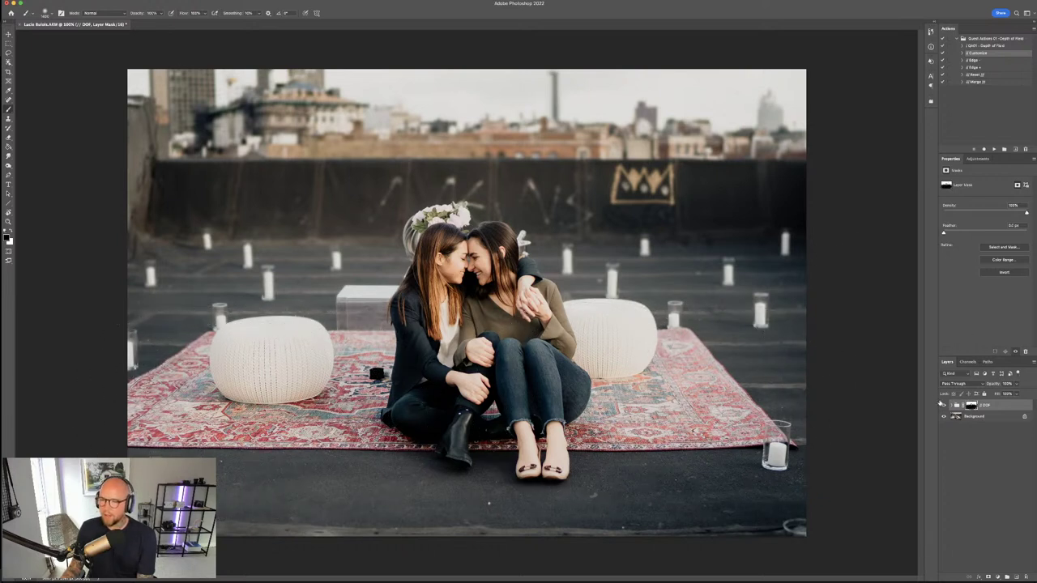
# Toggle the DOF group off and on to check the blur left in the rooftop background.
pyautogui.click(944, 406)
pyautogui.click(944, 406)
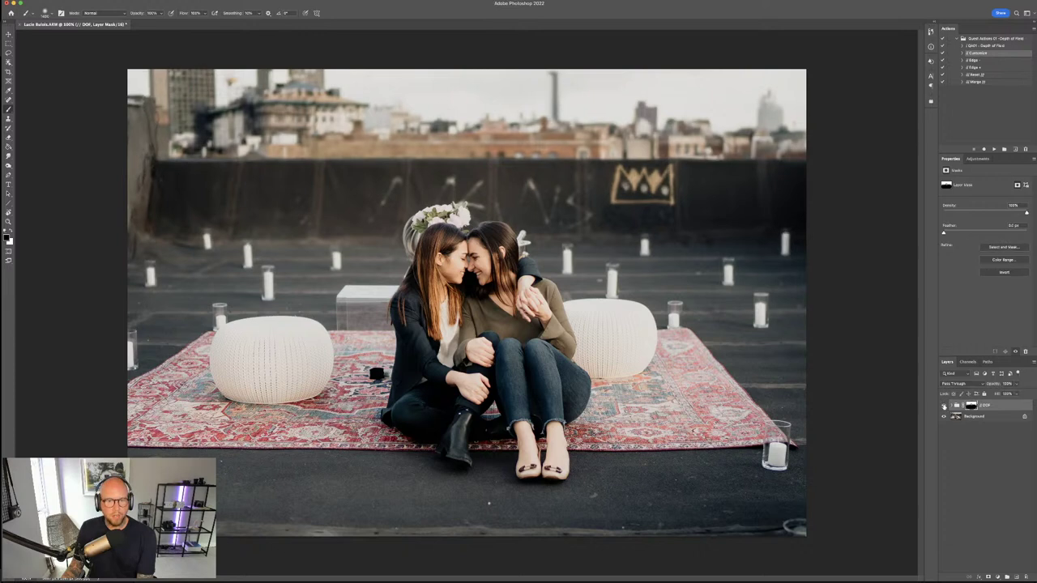
pyautogui.click(944, 406)
pyautogui.click(944, 406)
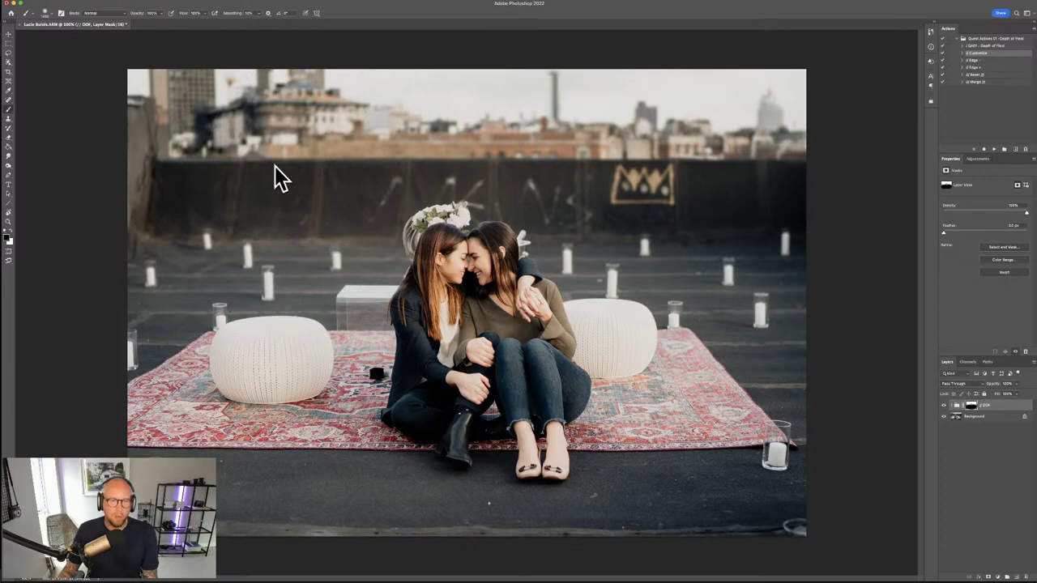
# Compare the rooftop photo with and without the DOF group once more, and run the Merge action.
pyautogui.click(944, 406)
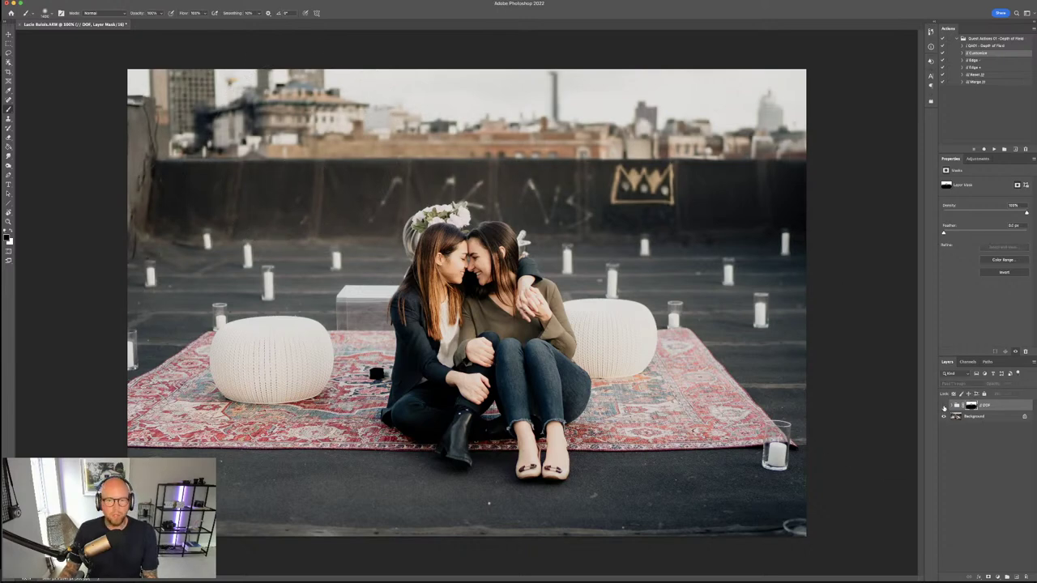
pyautogui.click(944, 406)
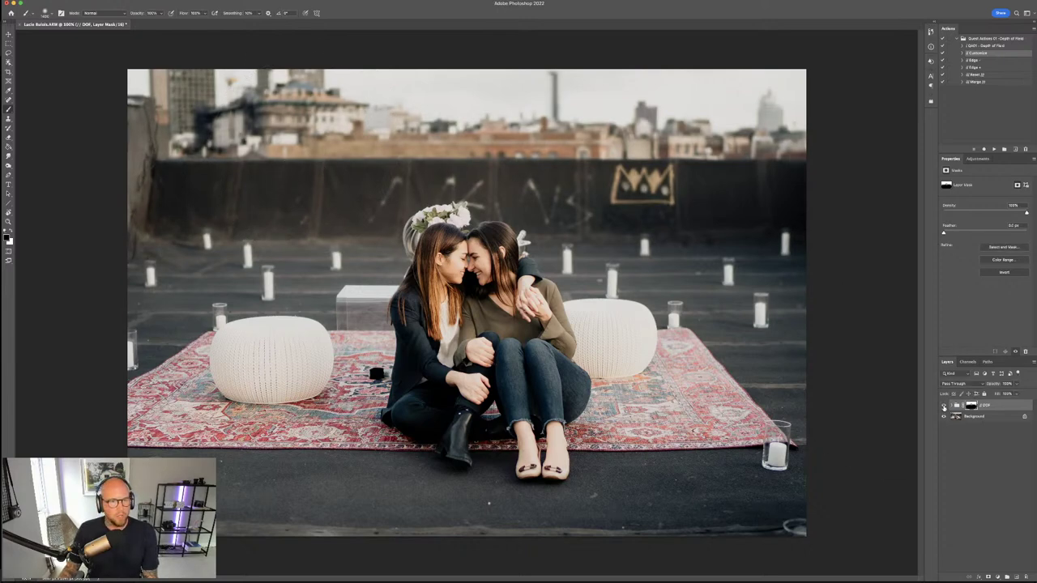
pyautogui.click(990, 82)
pyautogui.click(994, 149)
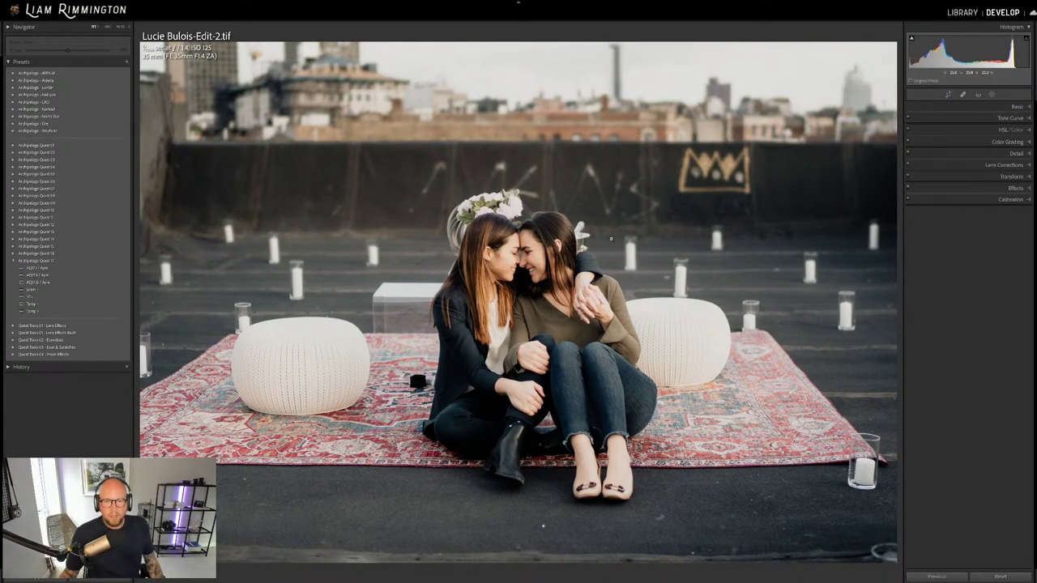
# Switch to Lightroom Classic and flip between the original rooftop ARW and its edited TIF to compare the depth of field.
pyautogui.click(32, 311)
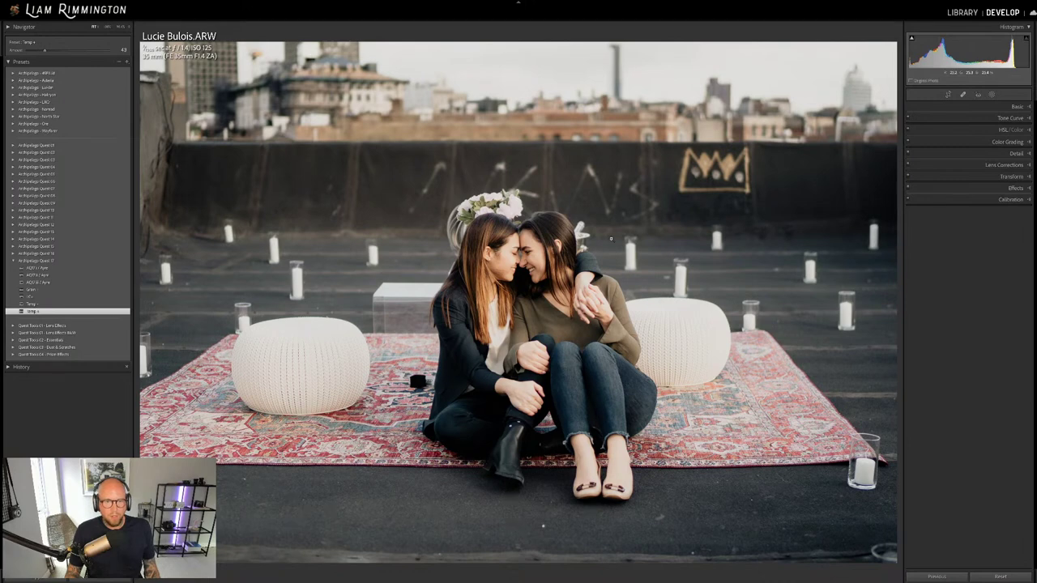
pyautogui.press('Right')
pyautogui.press('Left')
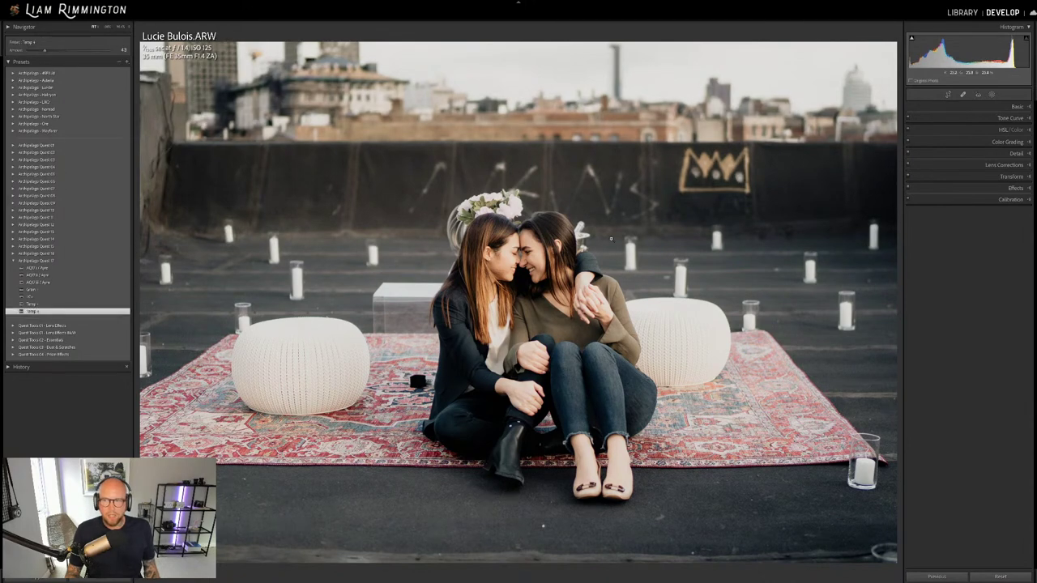
pyautogui.press('Right')
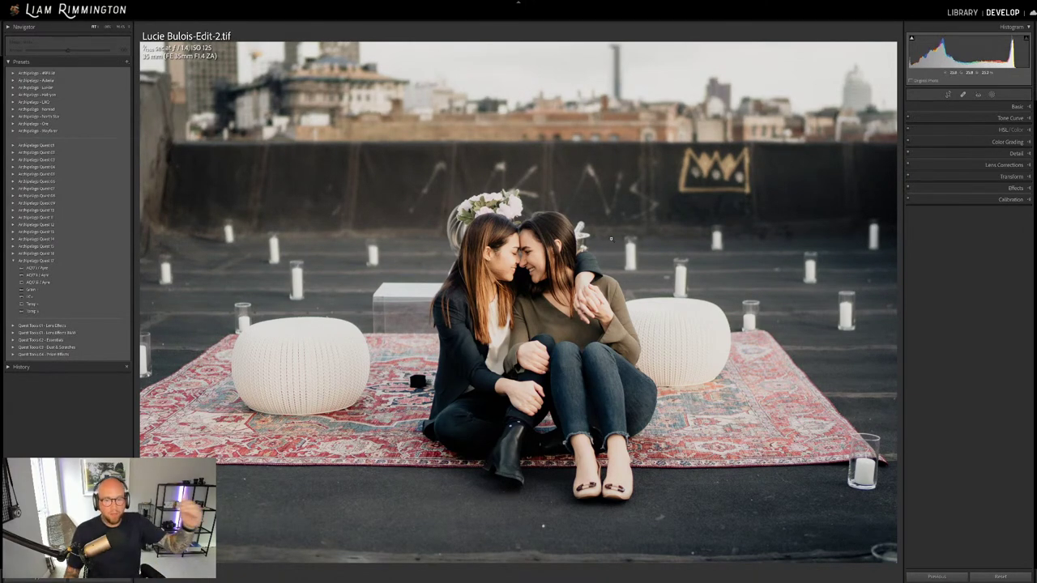
pyautogui.press('Left')
pyautogui.press('Right')
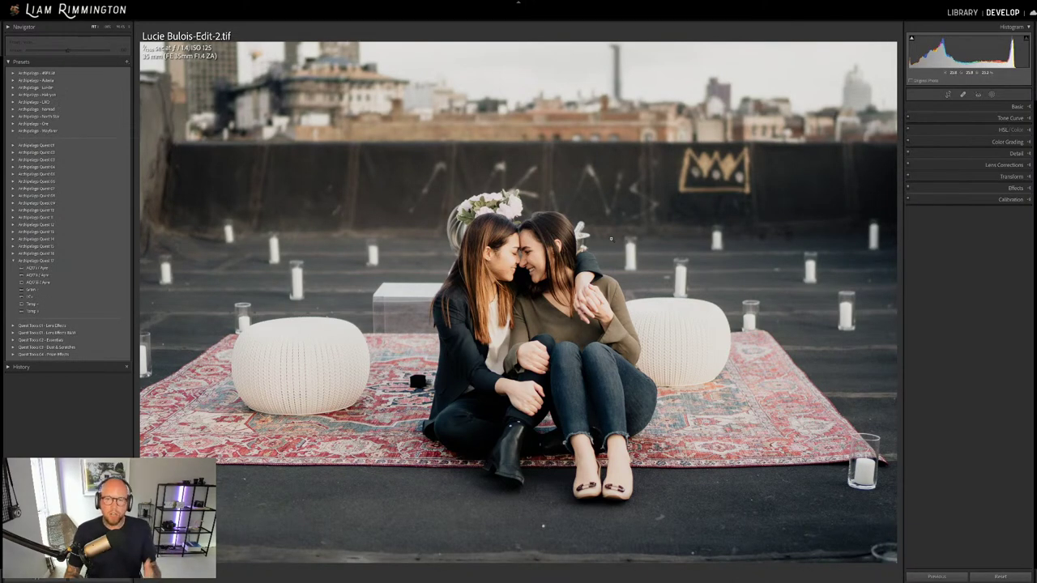
pyautogui.press('Left')
pyautogui.press('Right')
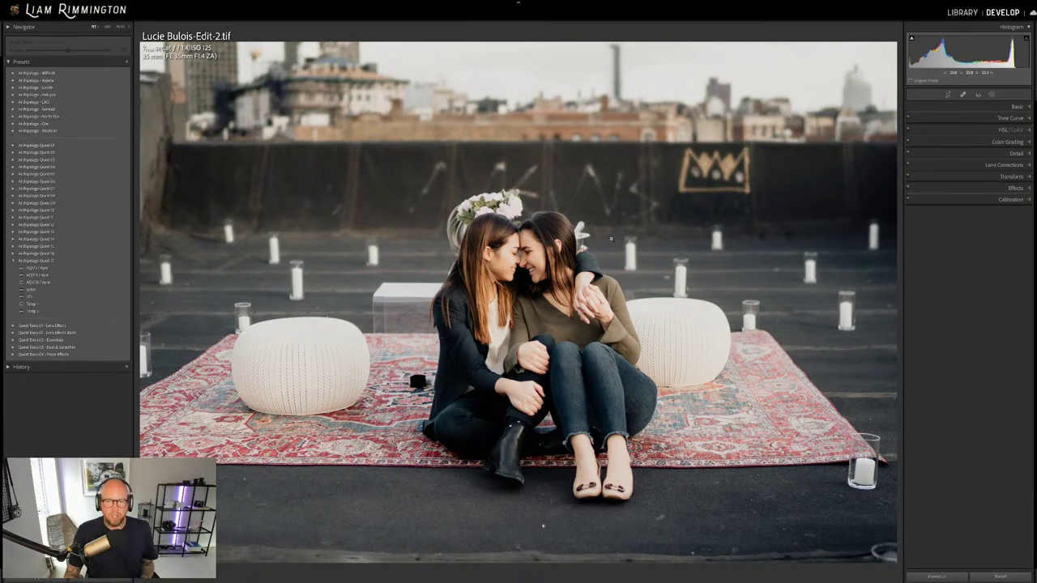
pyautogui.press('Left')
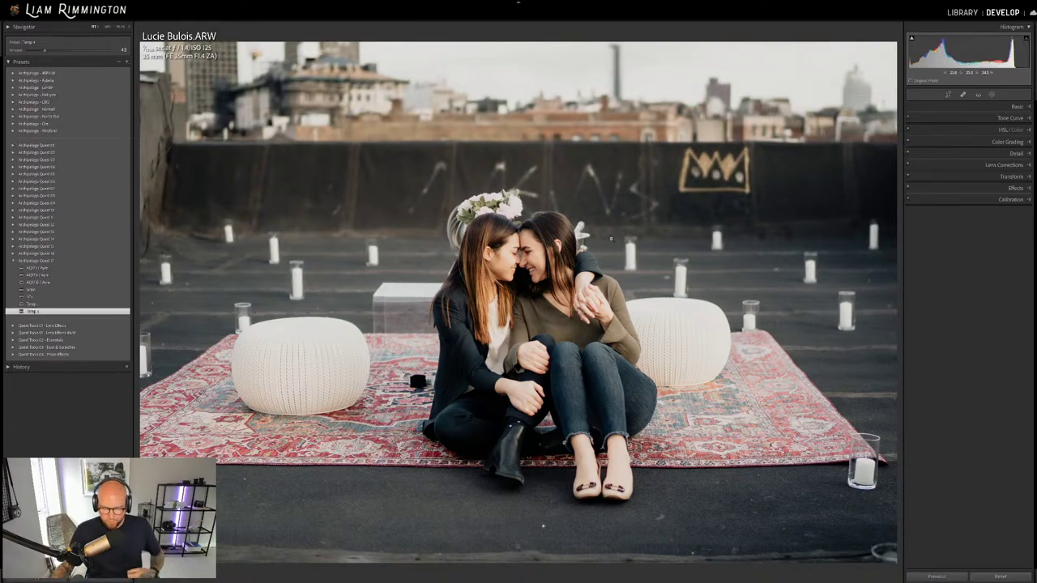
# Return to the Library grid and collapse the stack holding the rooftop photo and its edited version.
pyautogui.press('g')
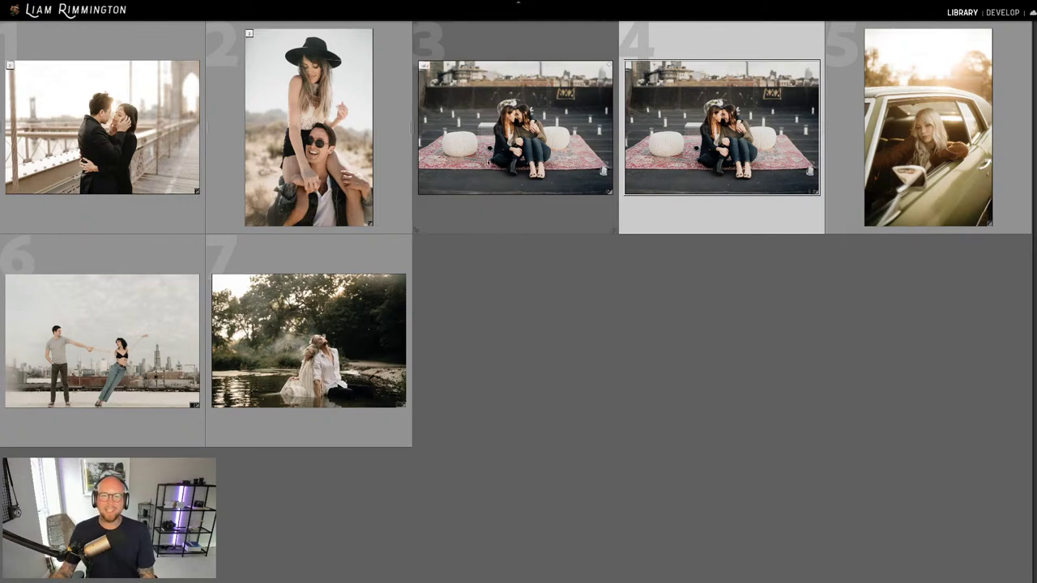
pyautogui.click(584, 214)
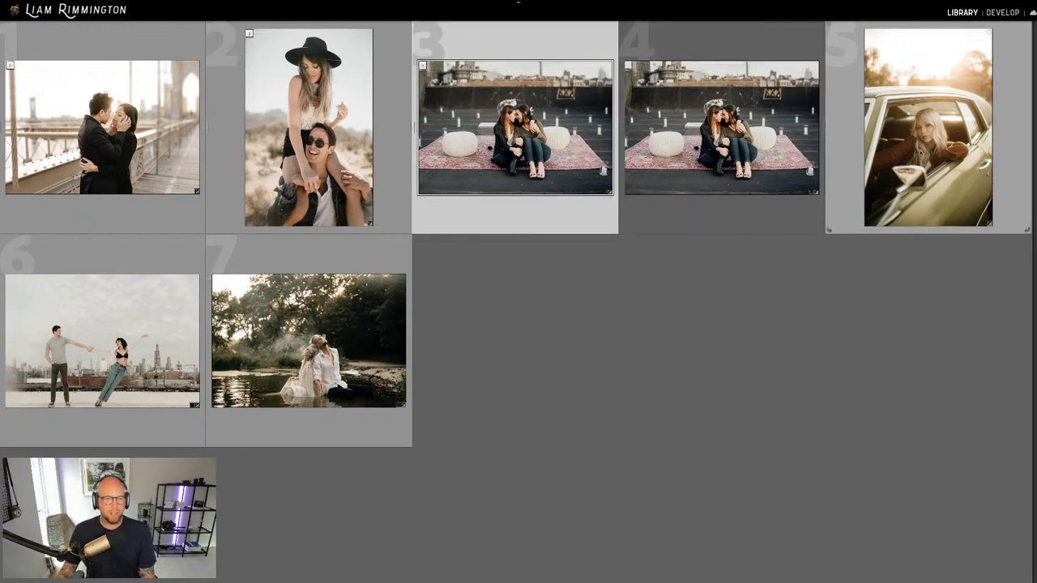
pyautogui.click(934, 98)
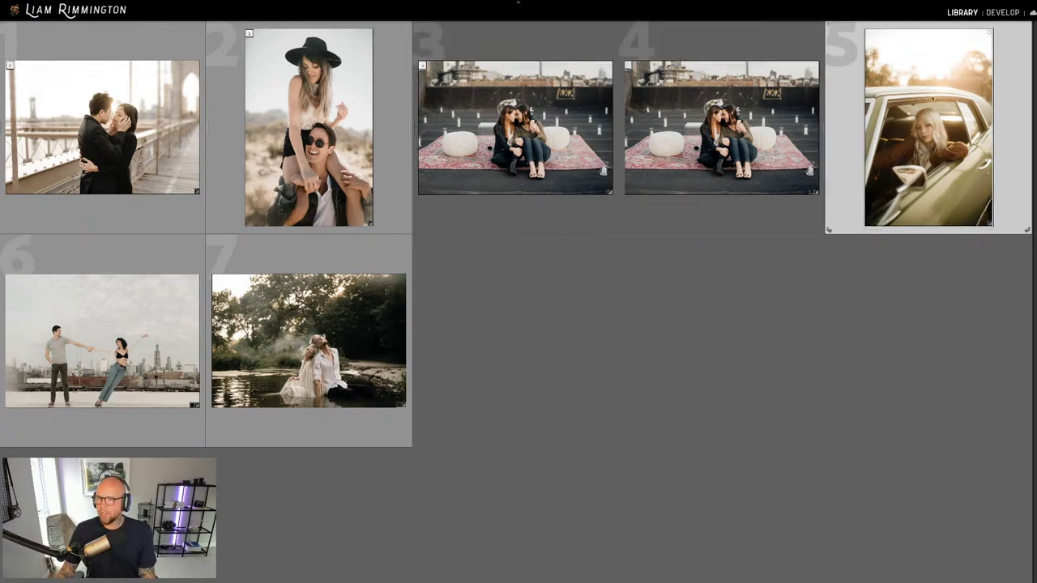
pyautogui.click(427, 68)
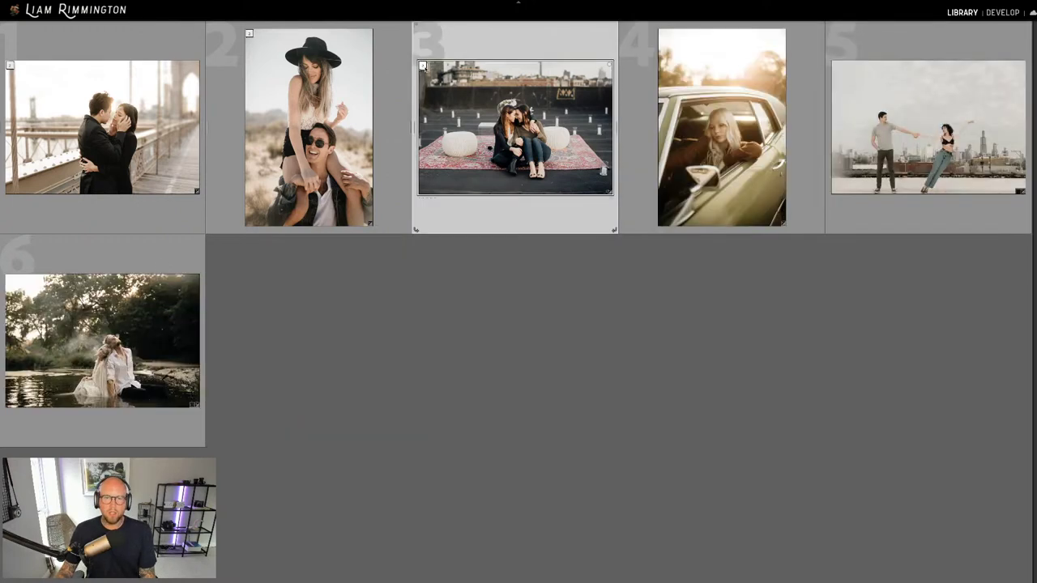
pyautogui.press('Delete')
# Open the portrait of the woman in the green car in Develop and check its grain under Effects.
pyautogui.click(719, 137)
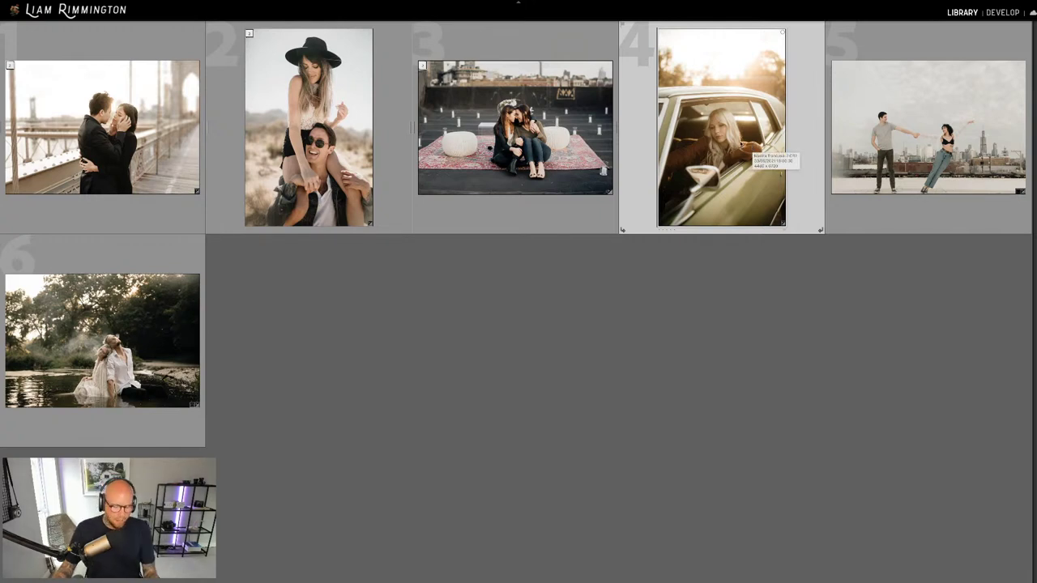
pyautogui.press('d')
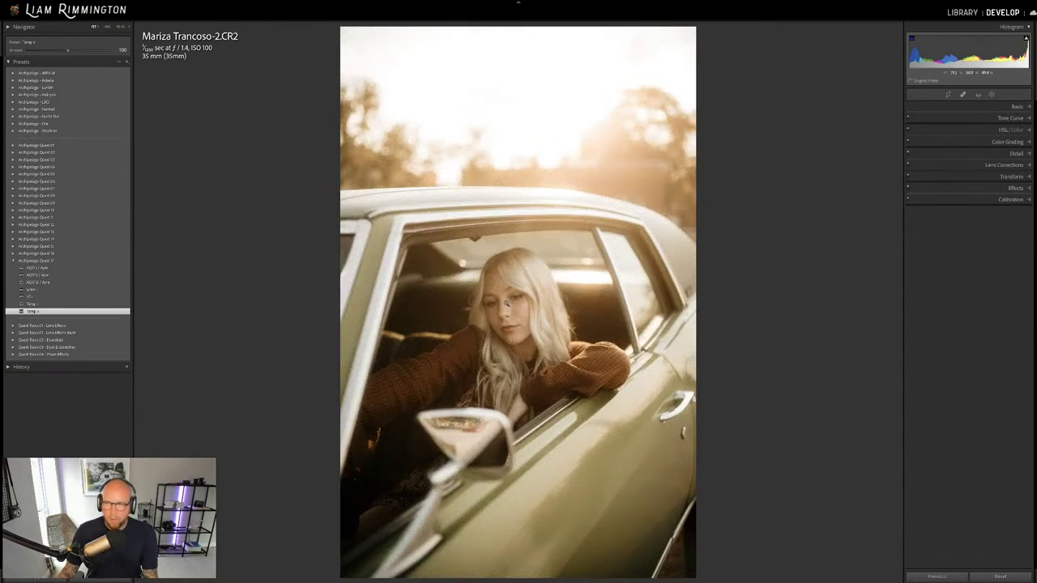
pyautogui.click(1017, 188)
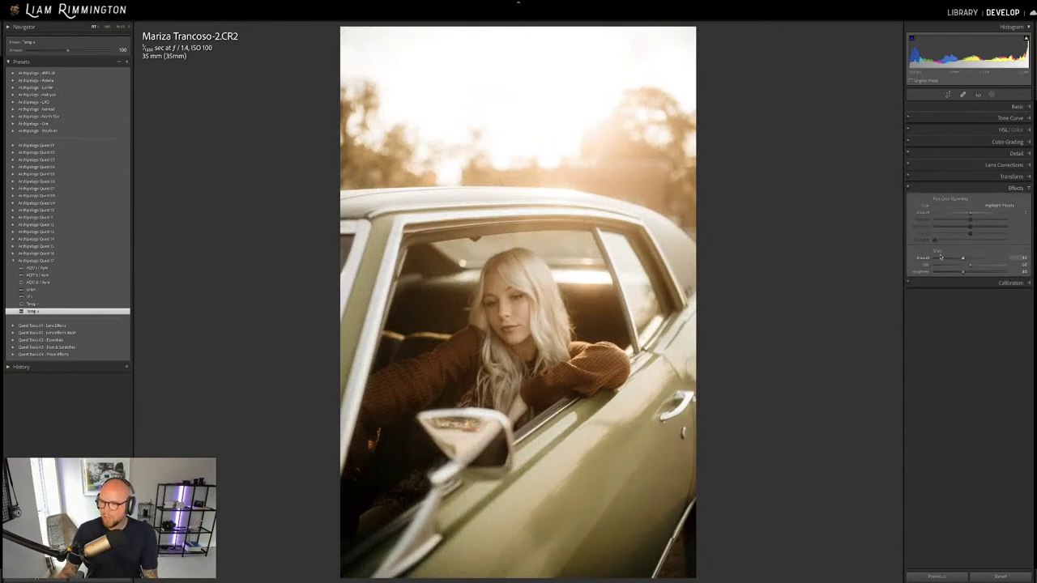
pyautogui.click(1003, 188)
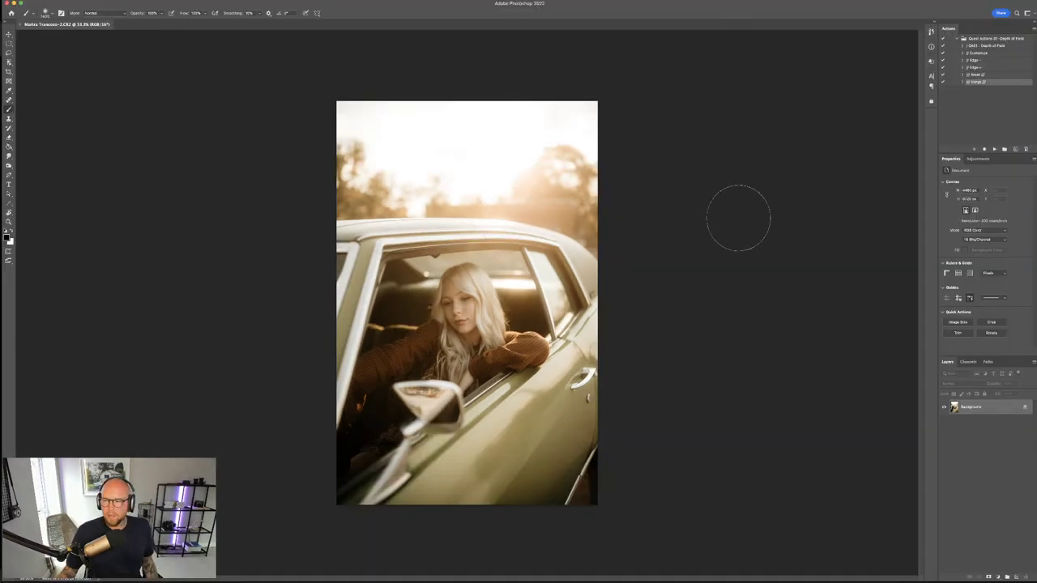
# In Photoshop, run the Depth of Field and Customise actions on the car portrait and expand the Tilt-Shift blur settings.
pyautogui.press('super+0')
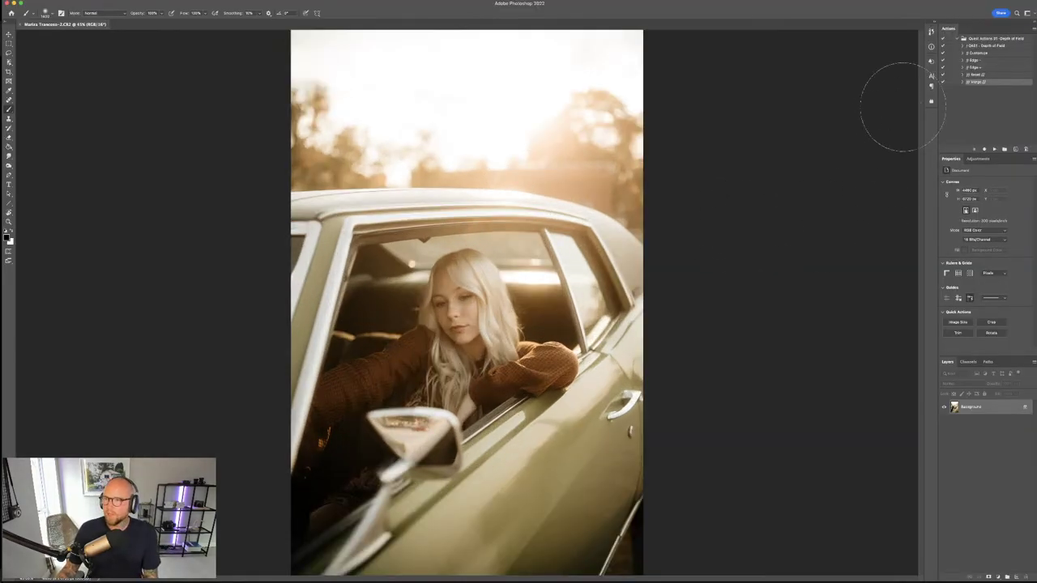
pyautogui.click(995, 47)
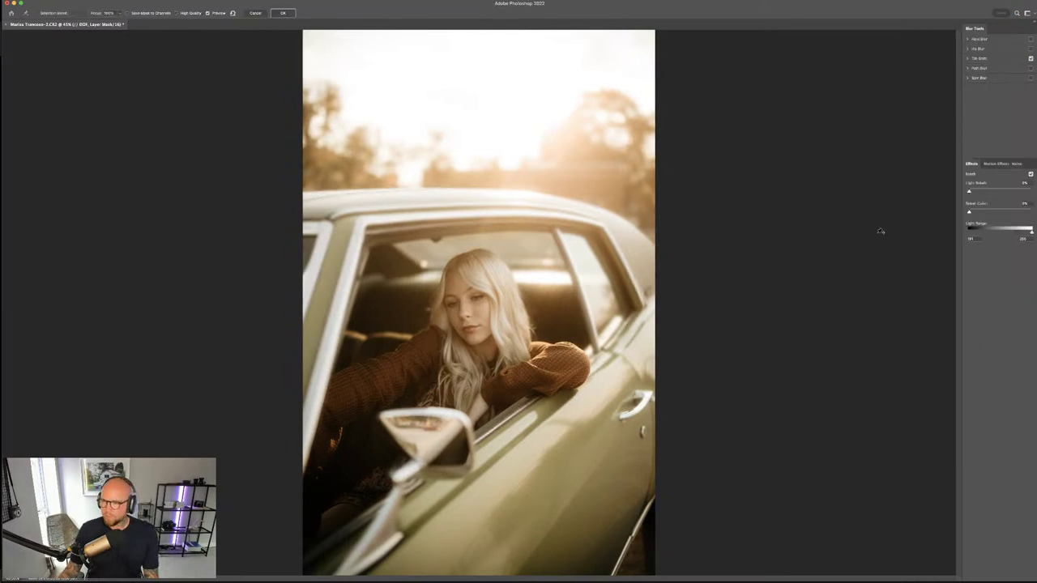
pyautogui.click(968, 59)
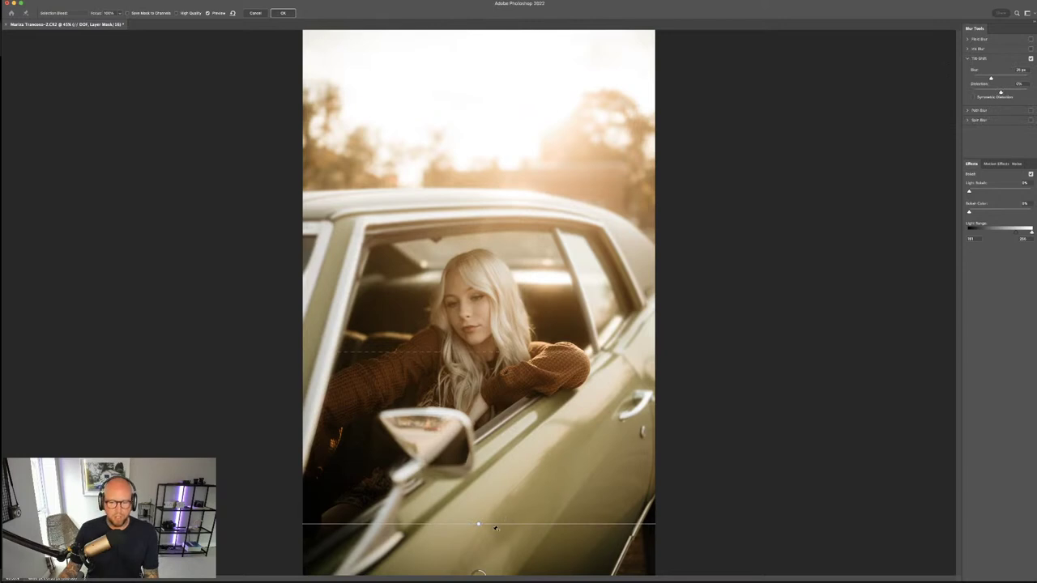
# Move the Tilt-Shift focus centre up beside the wing mirror, increase the blur slightly, and apply it.
pyautogui.moveTo(496, 528); pyautogui.dragTo(489, 382)
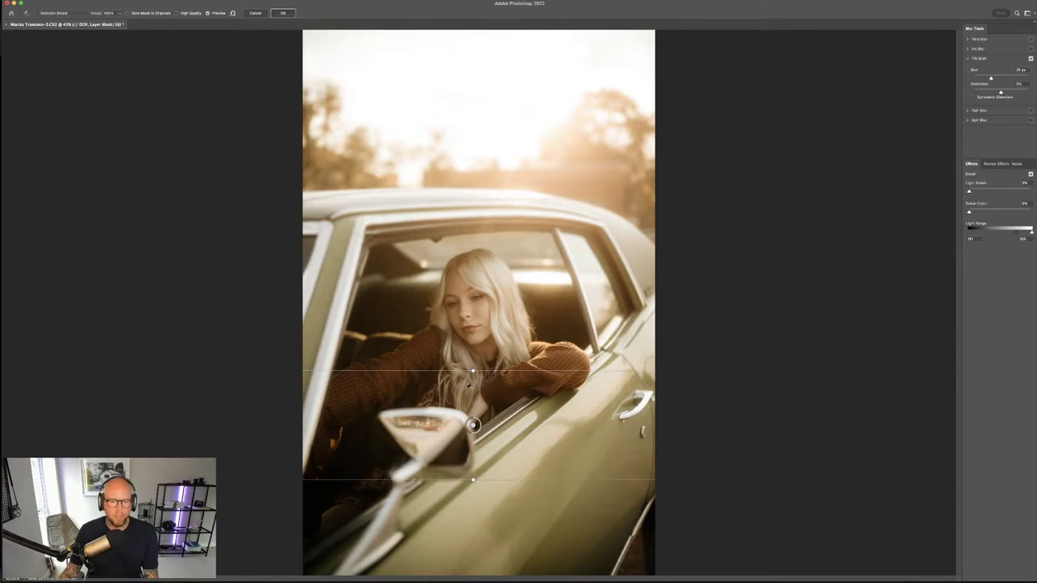
pyautogui.moveTo(473, 424); pyautogui.dragTo(472, 421)
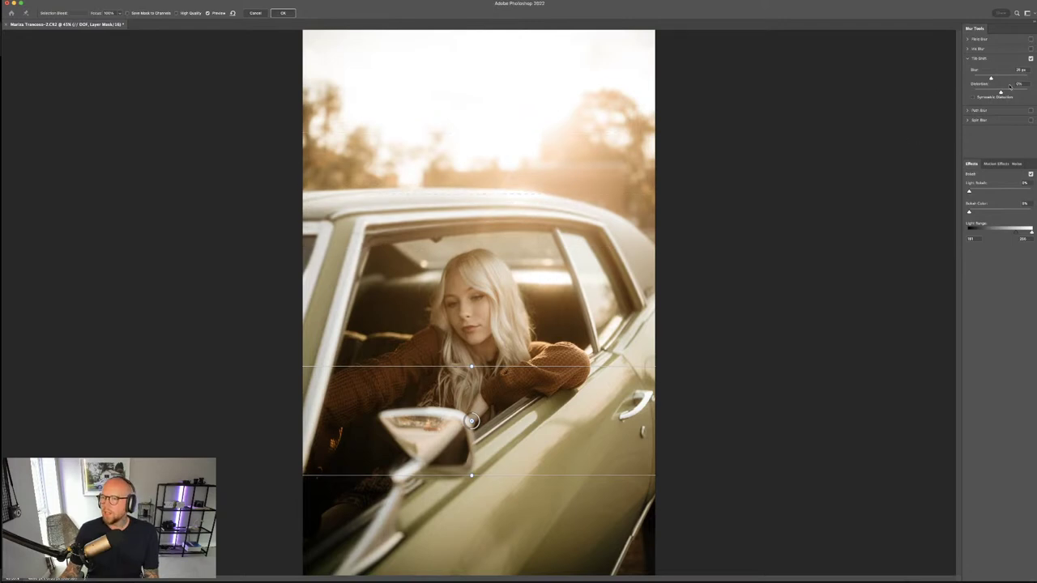
pyautogui.moveTo(991, 78); pyautogui.dragTo(994, 79)
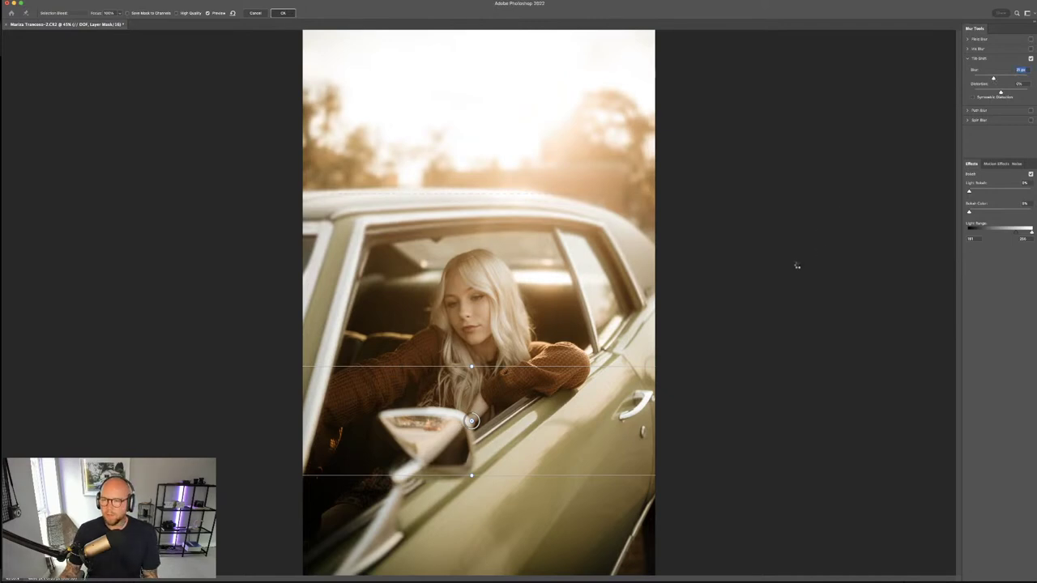
pyautogui.press('Return')
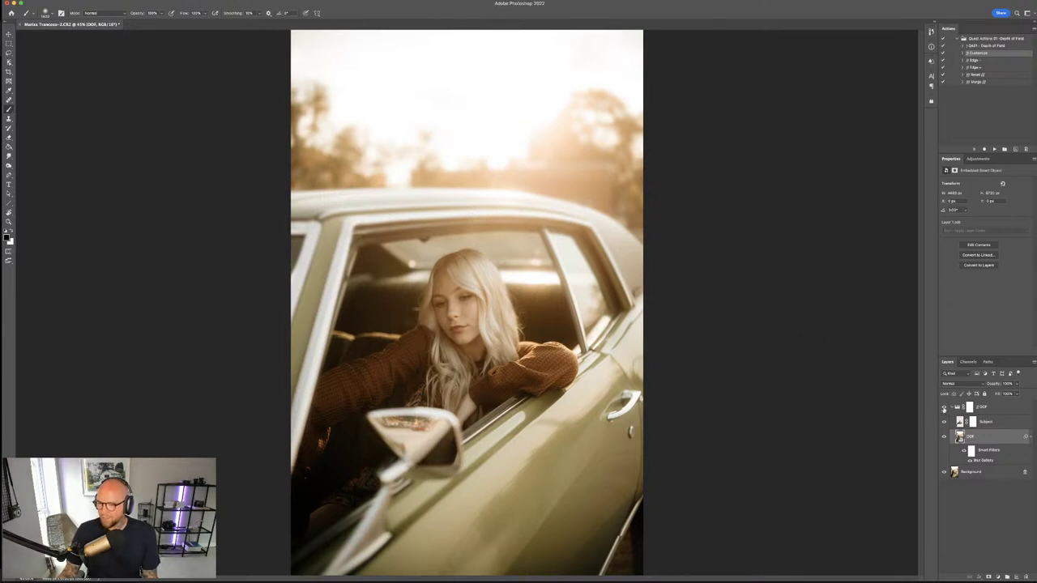
# Check the car portrait with and without blur, and paint black on the DOF group's mask across the woman and car window.
pyautogui.click(944, 408)
pyautogui.click(943, 408)
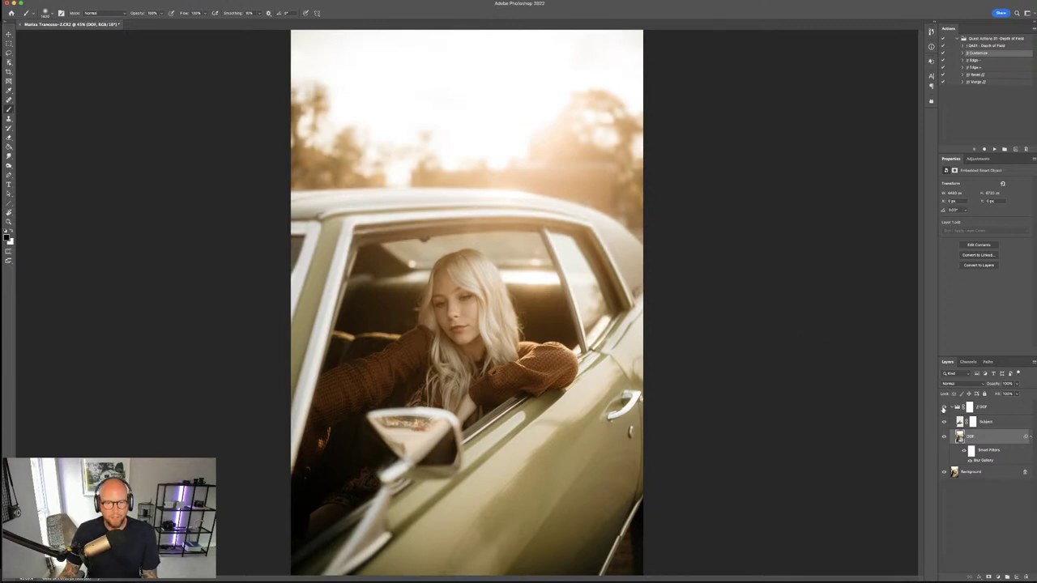
pyautogui.click(970, 409)
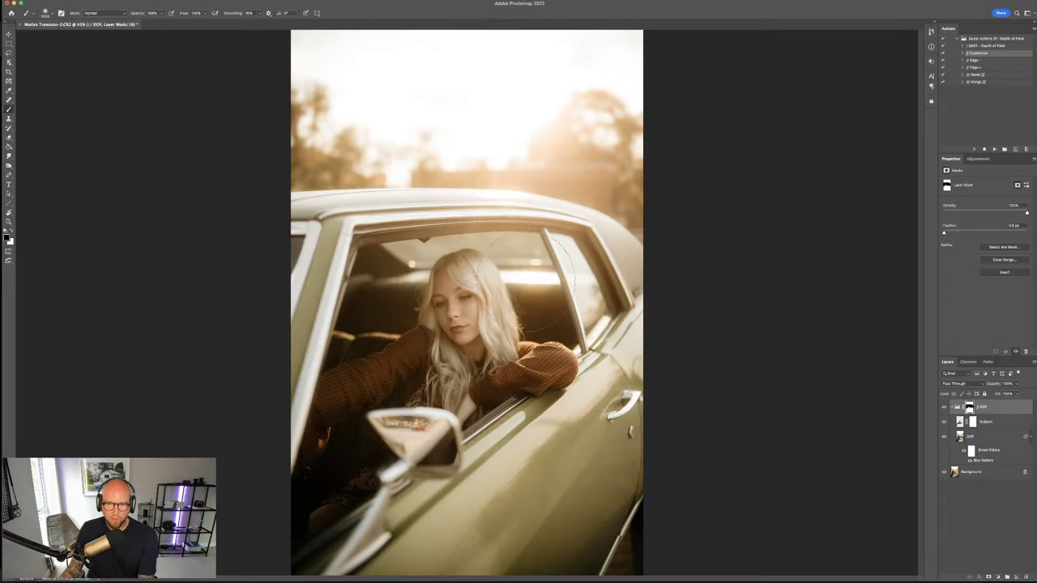
# Compare the car portrait with and without the masked DOF group several times, collapsing the group.
pyautogui.click(944, 408)
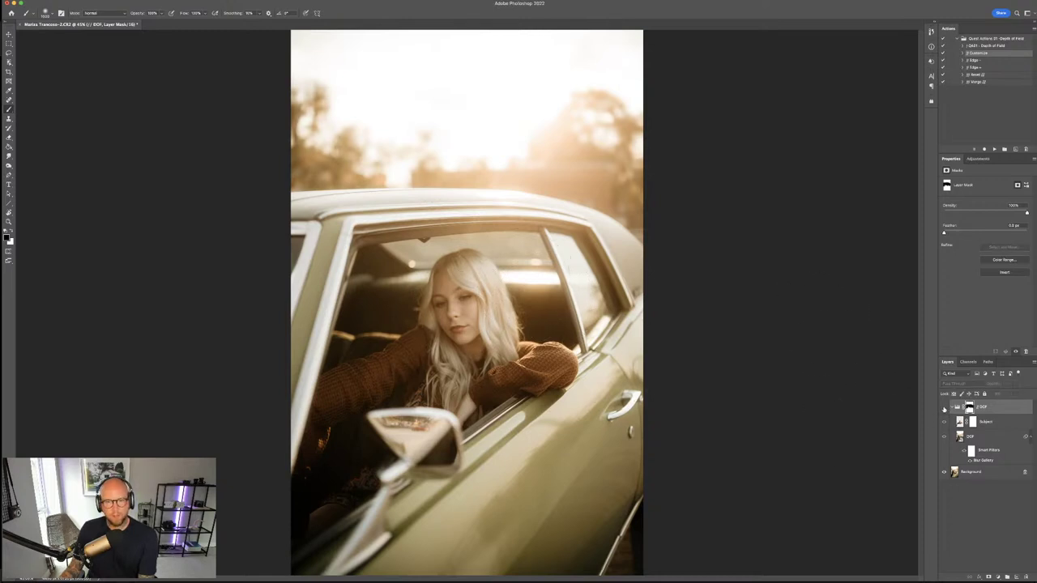
pyautogui.click(944, 409)
pyautogui.click(944, 409)
pyautogui.click(944, 409)
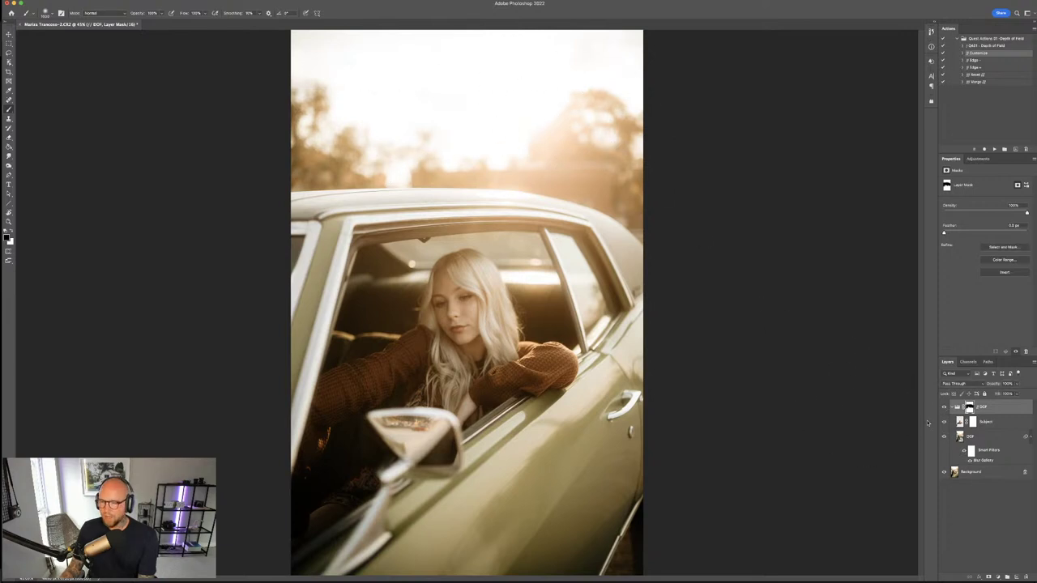
pyautogui.click(944, 409)
pyautogui.click(944, 409)
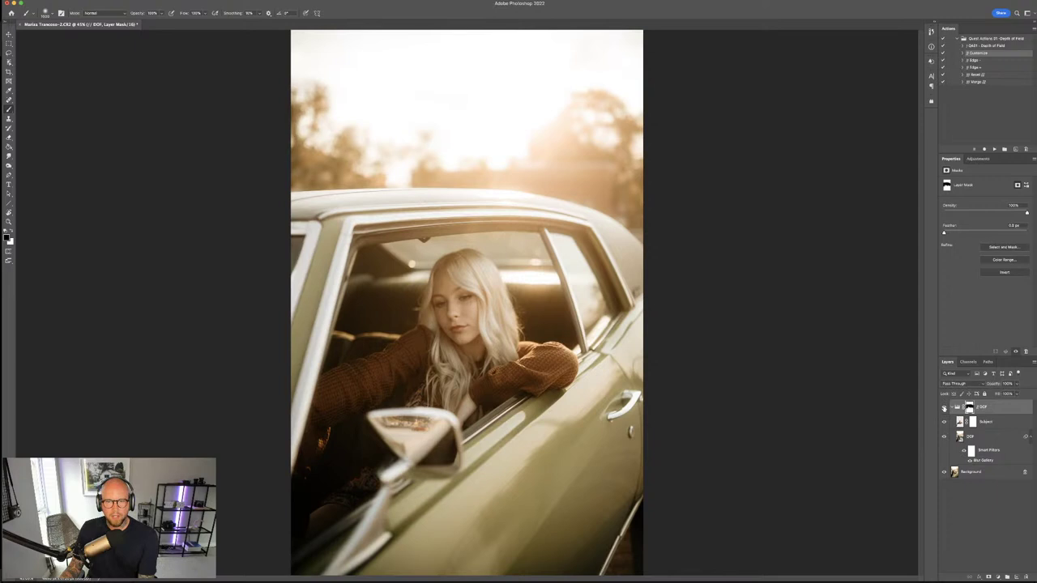
pyautogui.click(944, 408)
pyautogui.click(944, 408)
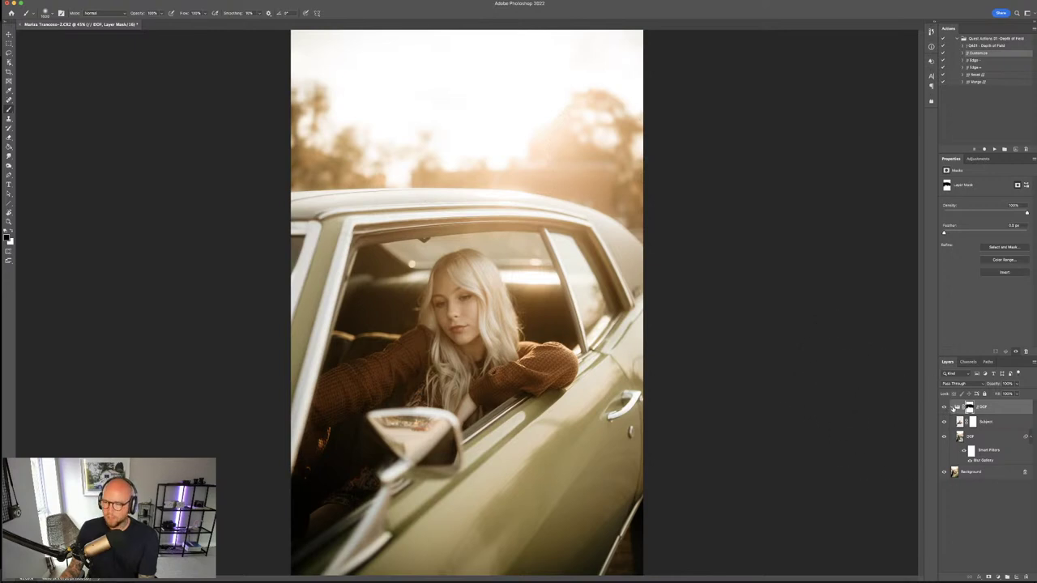
pyautogui.click(955, 408)
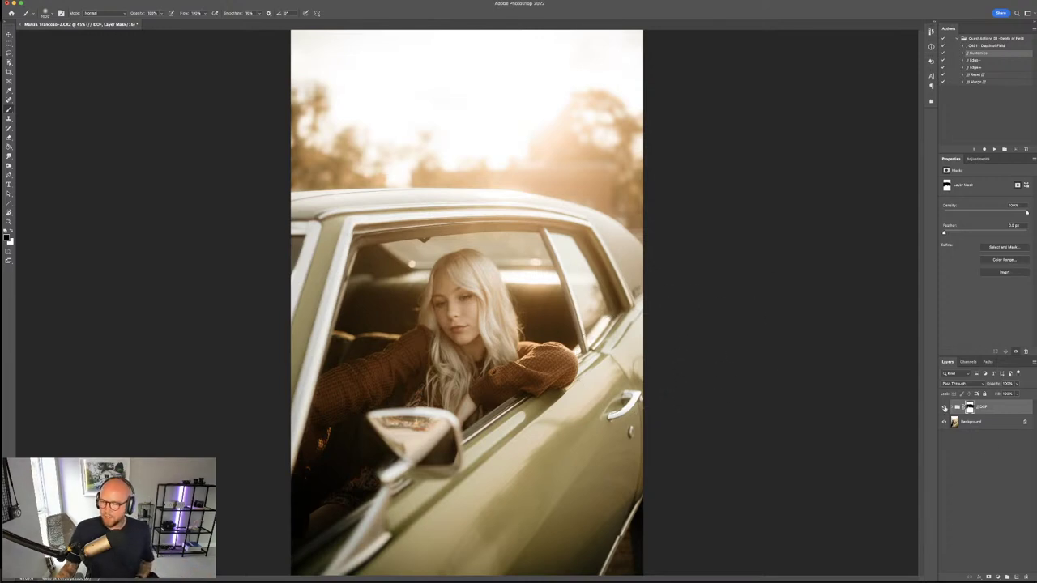
pyautogui.click(944, 408)
pyautogui.click(944, 408)
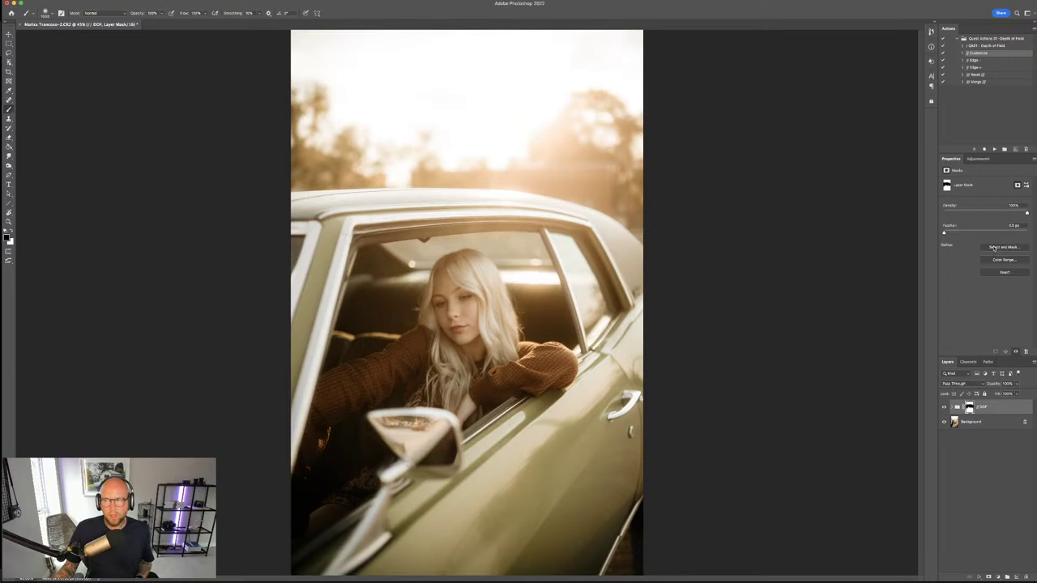
# Merge the car portrait's DOF group with the Merge action and save the edit back to Lightroom Classic.
pyautogui.click(977, 82)
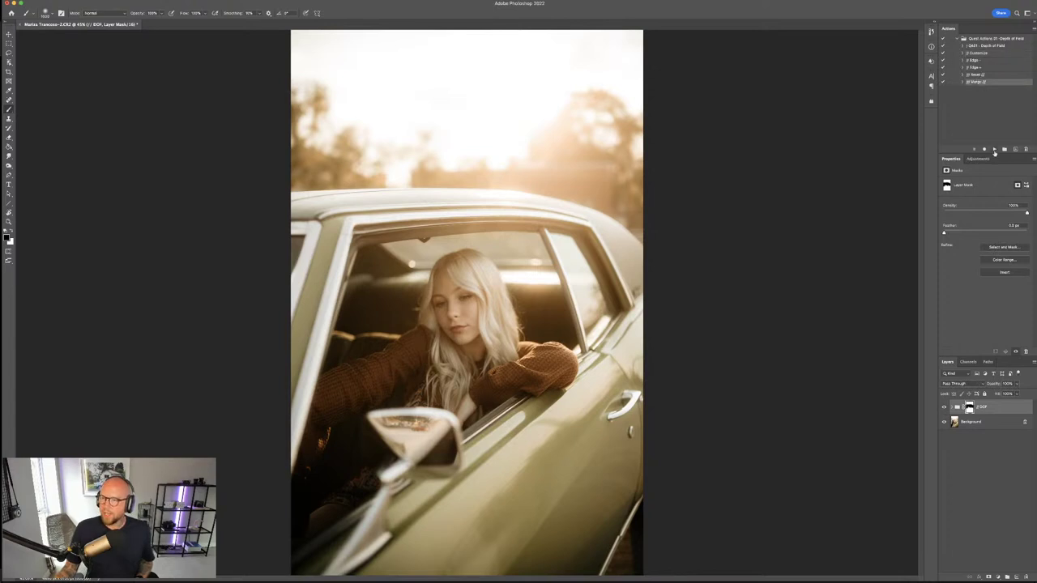
pyautogui.click(994, 149)
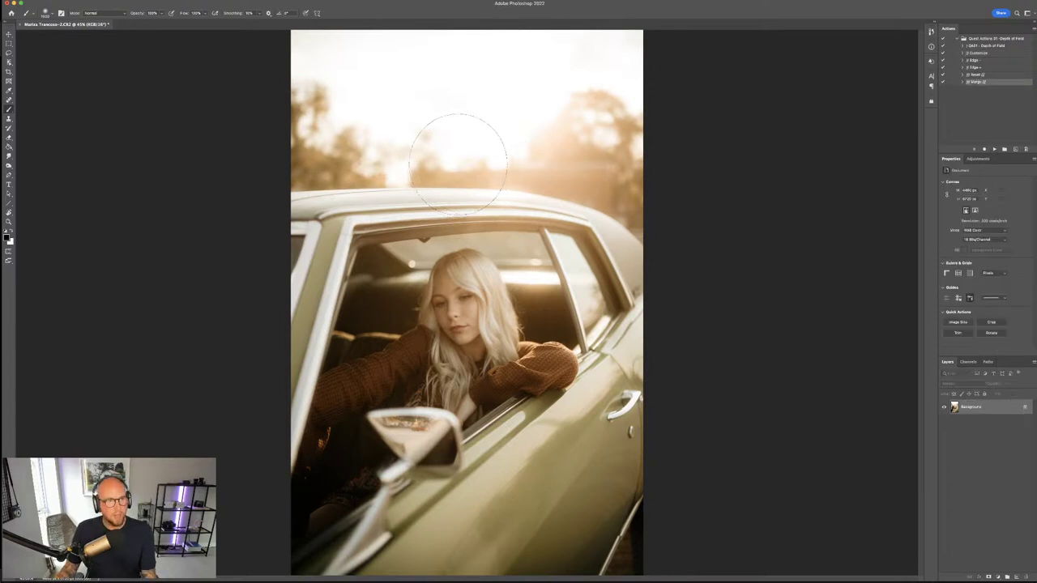
pyautogui.press('Return')
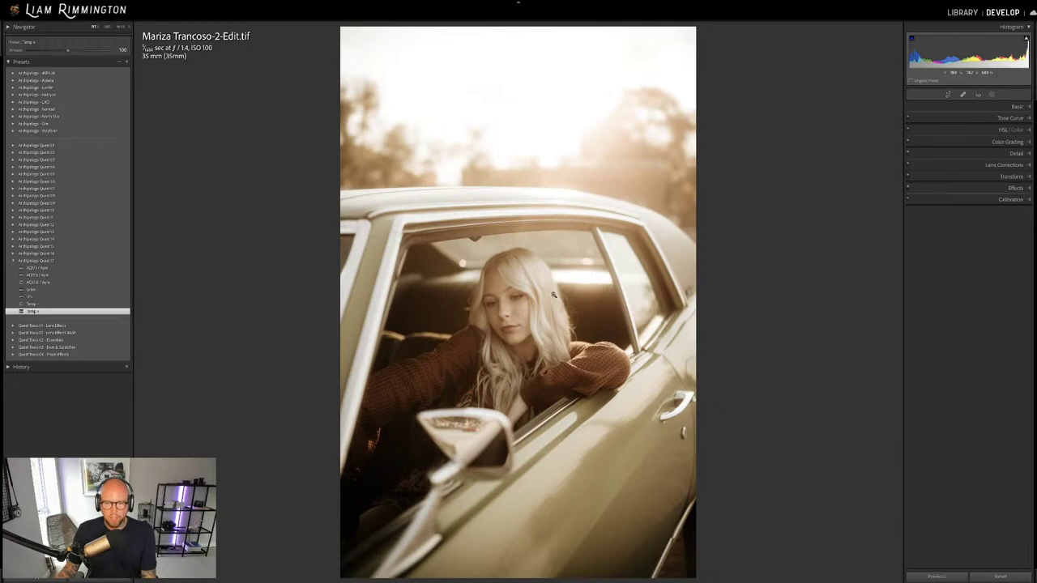
# Apply the Grain preset to the edited car portrait and inspect the background, woman and car up close.
pyautogui.press('g')
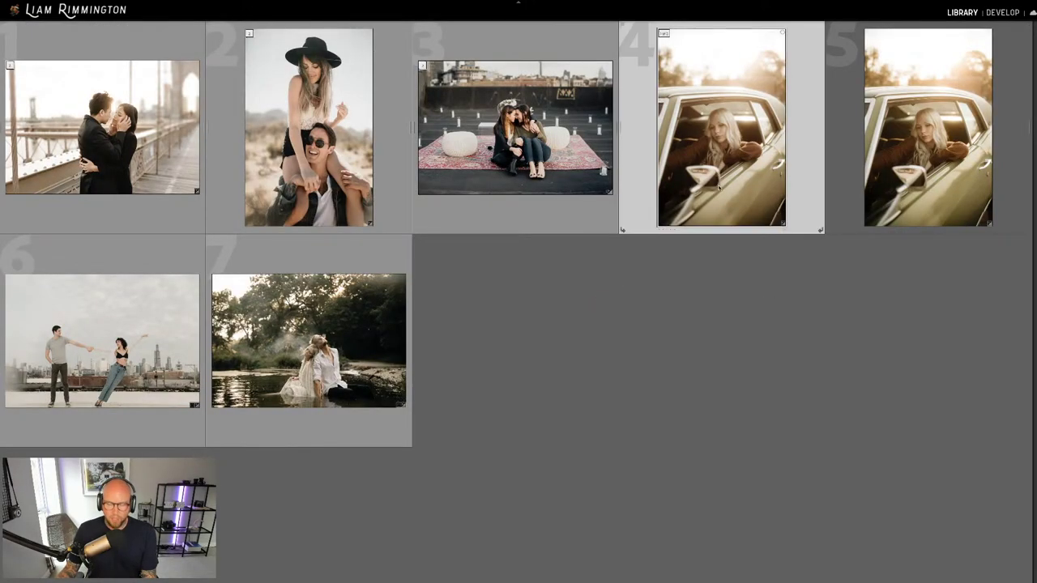
pyautogui.press('d')
pyautogui.click(100, 291)
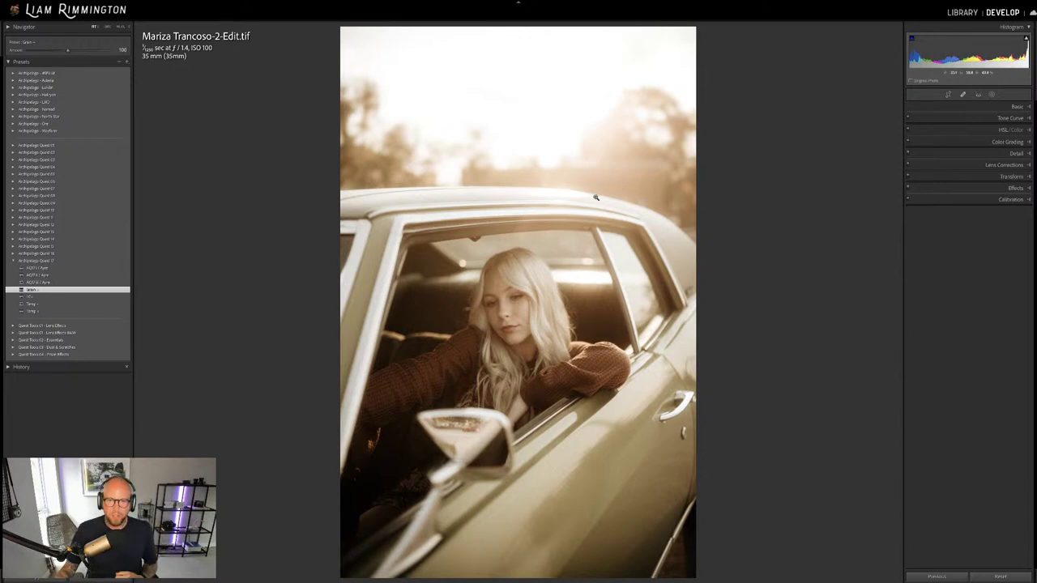
pyautogui.click(538, 186)
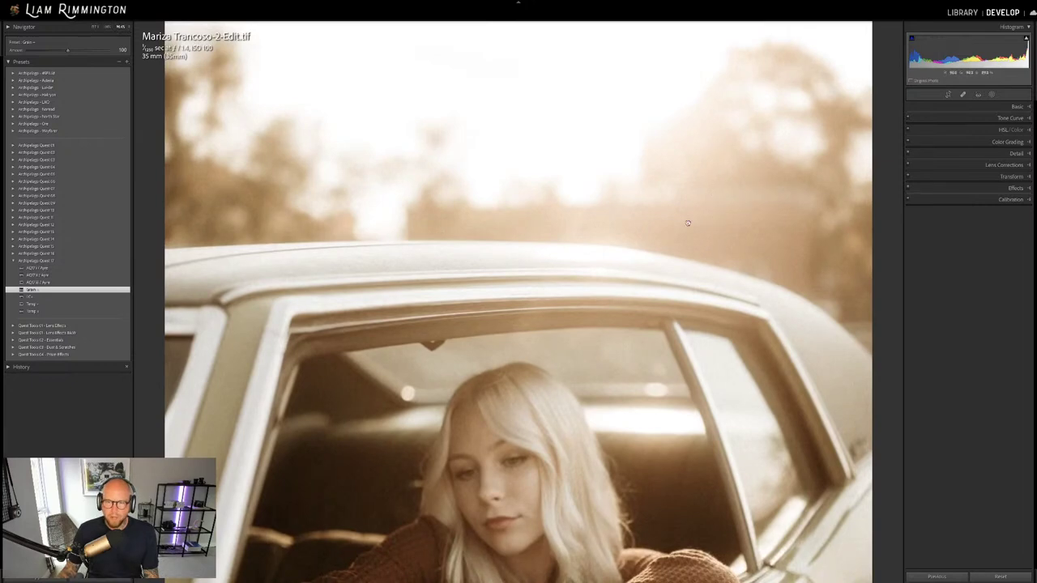
pyautogui.moveTo(686, 225); pyautogui.dragTo(640, 46)
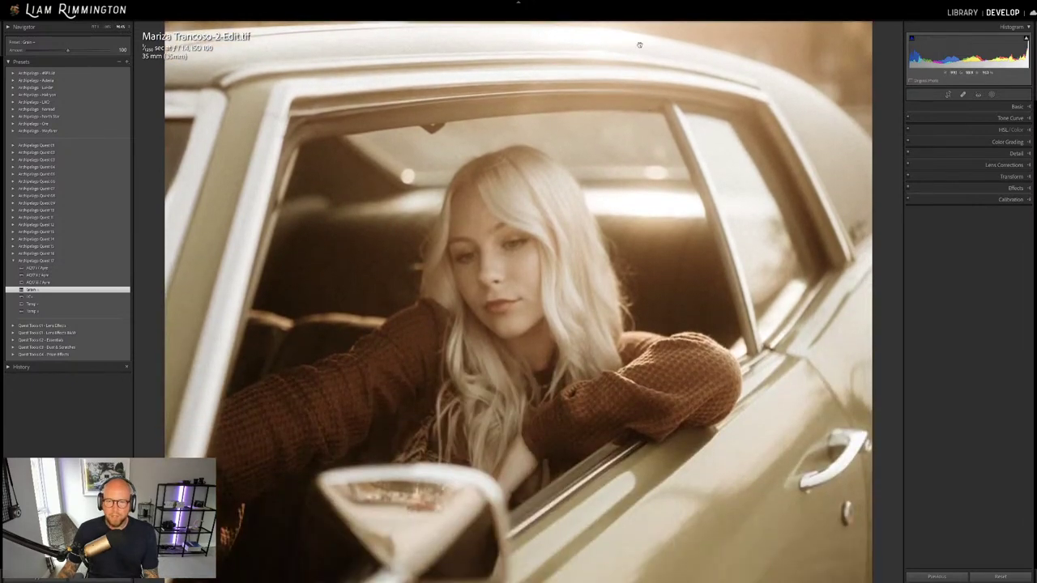
pyautogui.click(582, 323)
# Return to the photo grid, collapse the car portrait's stack, and clear the photo selection.
pyautogui.press('g')
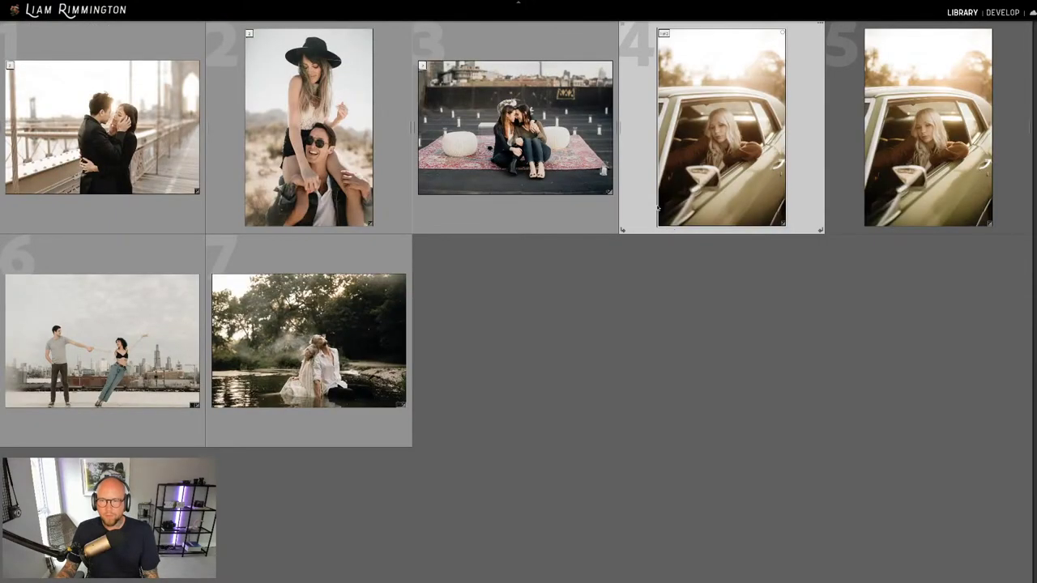
pyautogui.click(663, 35)
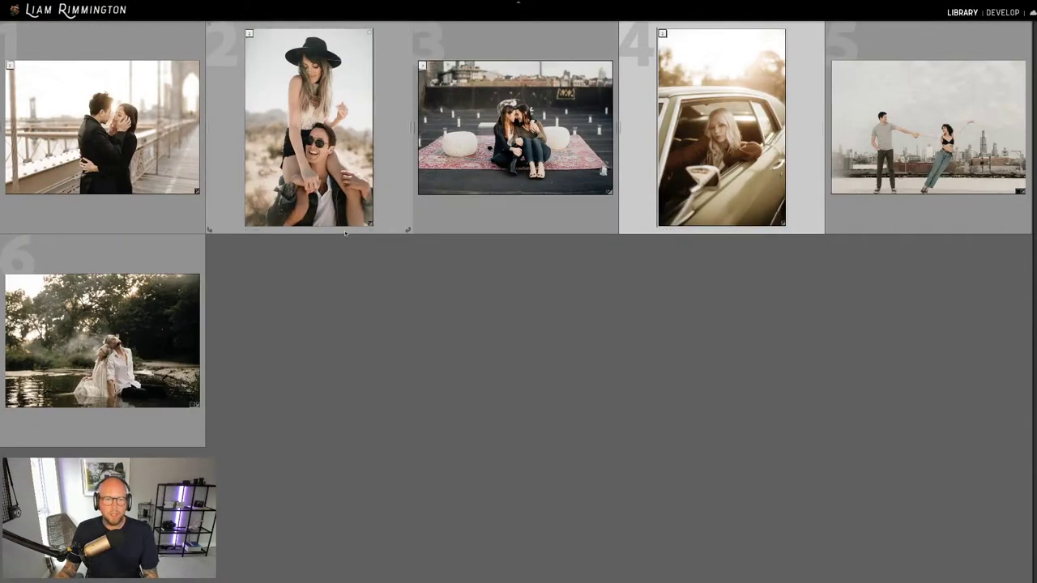
pyautogui.click(312, 317)
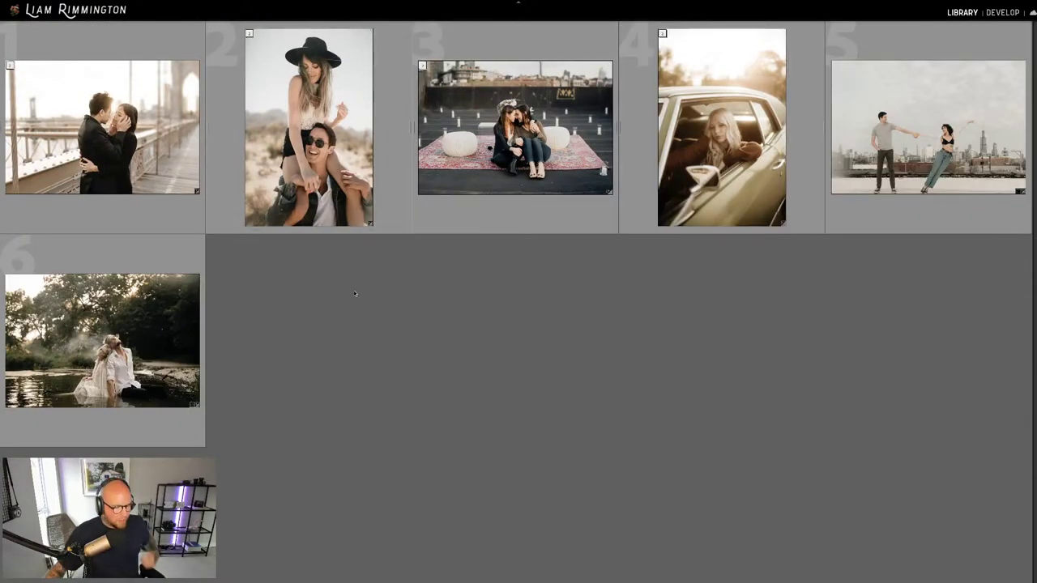